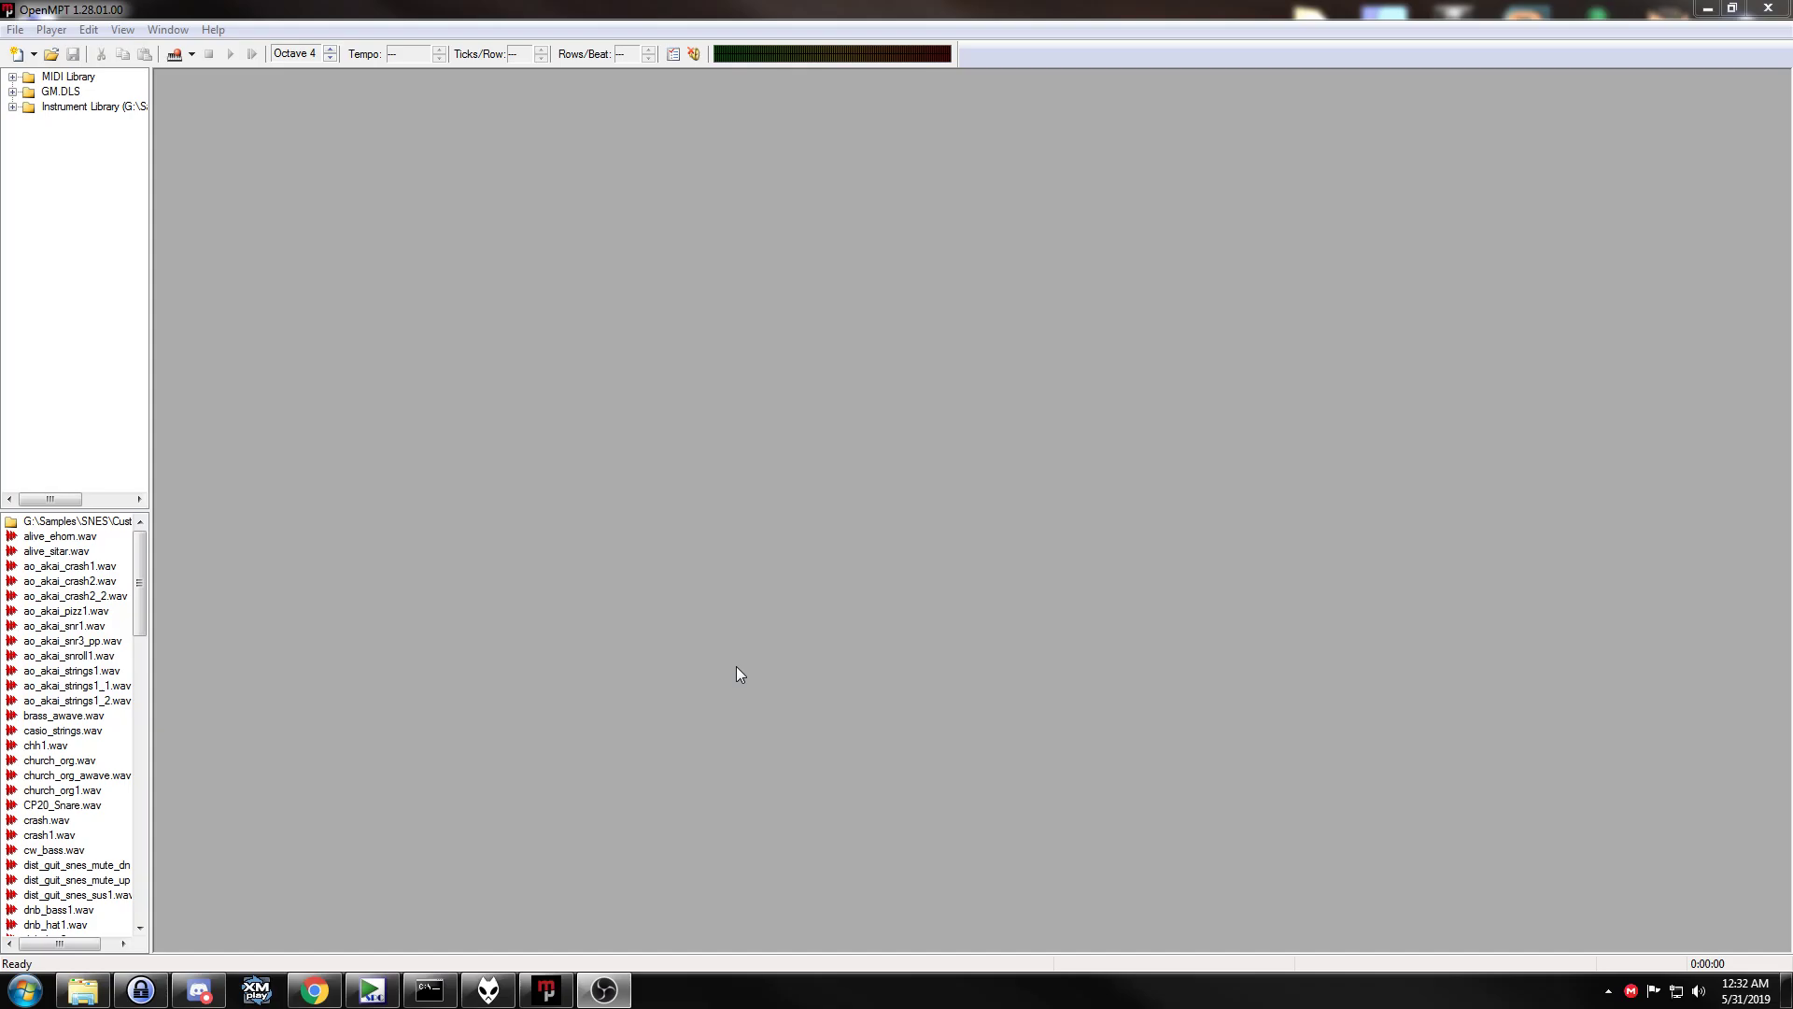
# Look through the contents of the AddmusicK_1.0.6 folder in Windows Explorer.
pyautogui.click(83, 989)
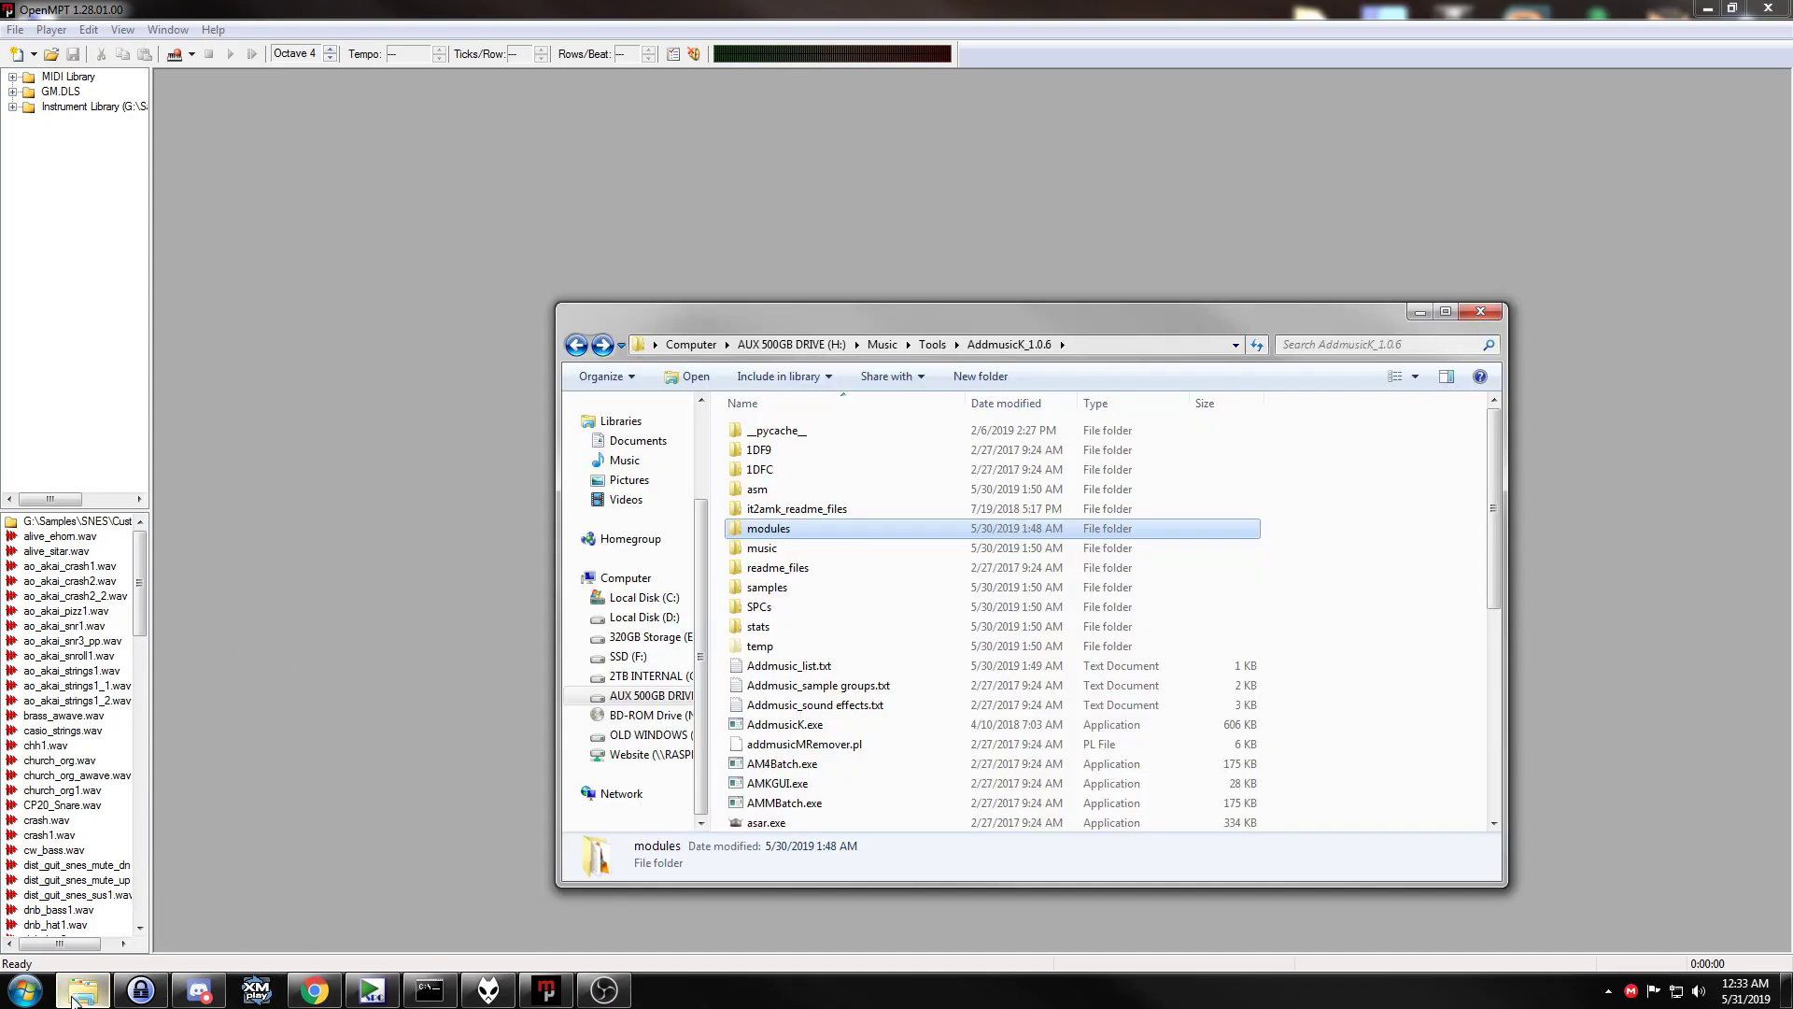
pyautogui.scroll(-7, 953, 699)
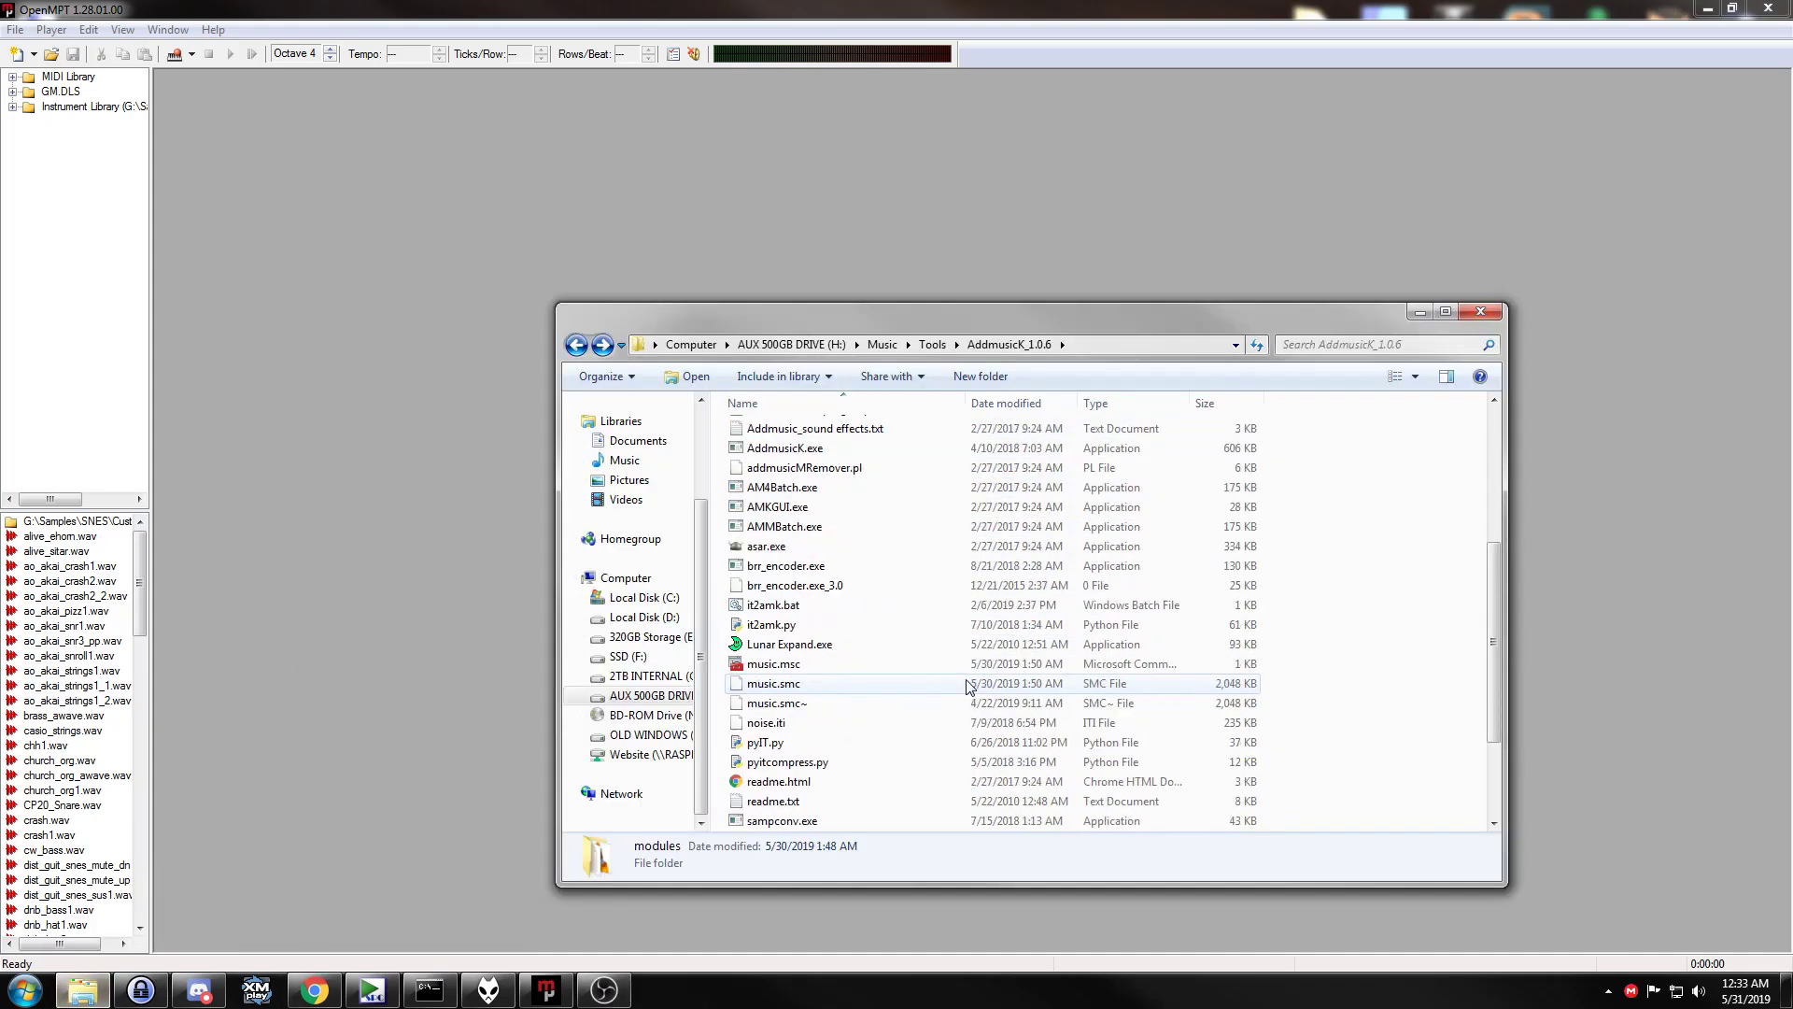
pyautogui.scroll(1, 967, 687)
pyautogui.scroll(6, 967, 686)
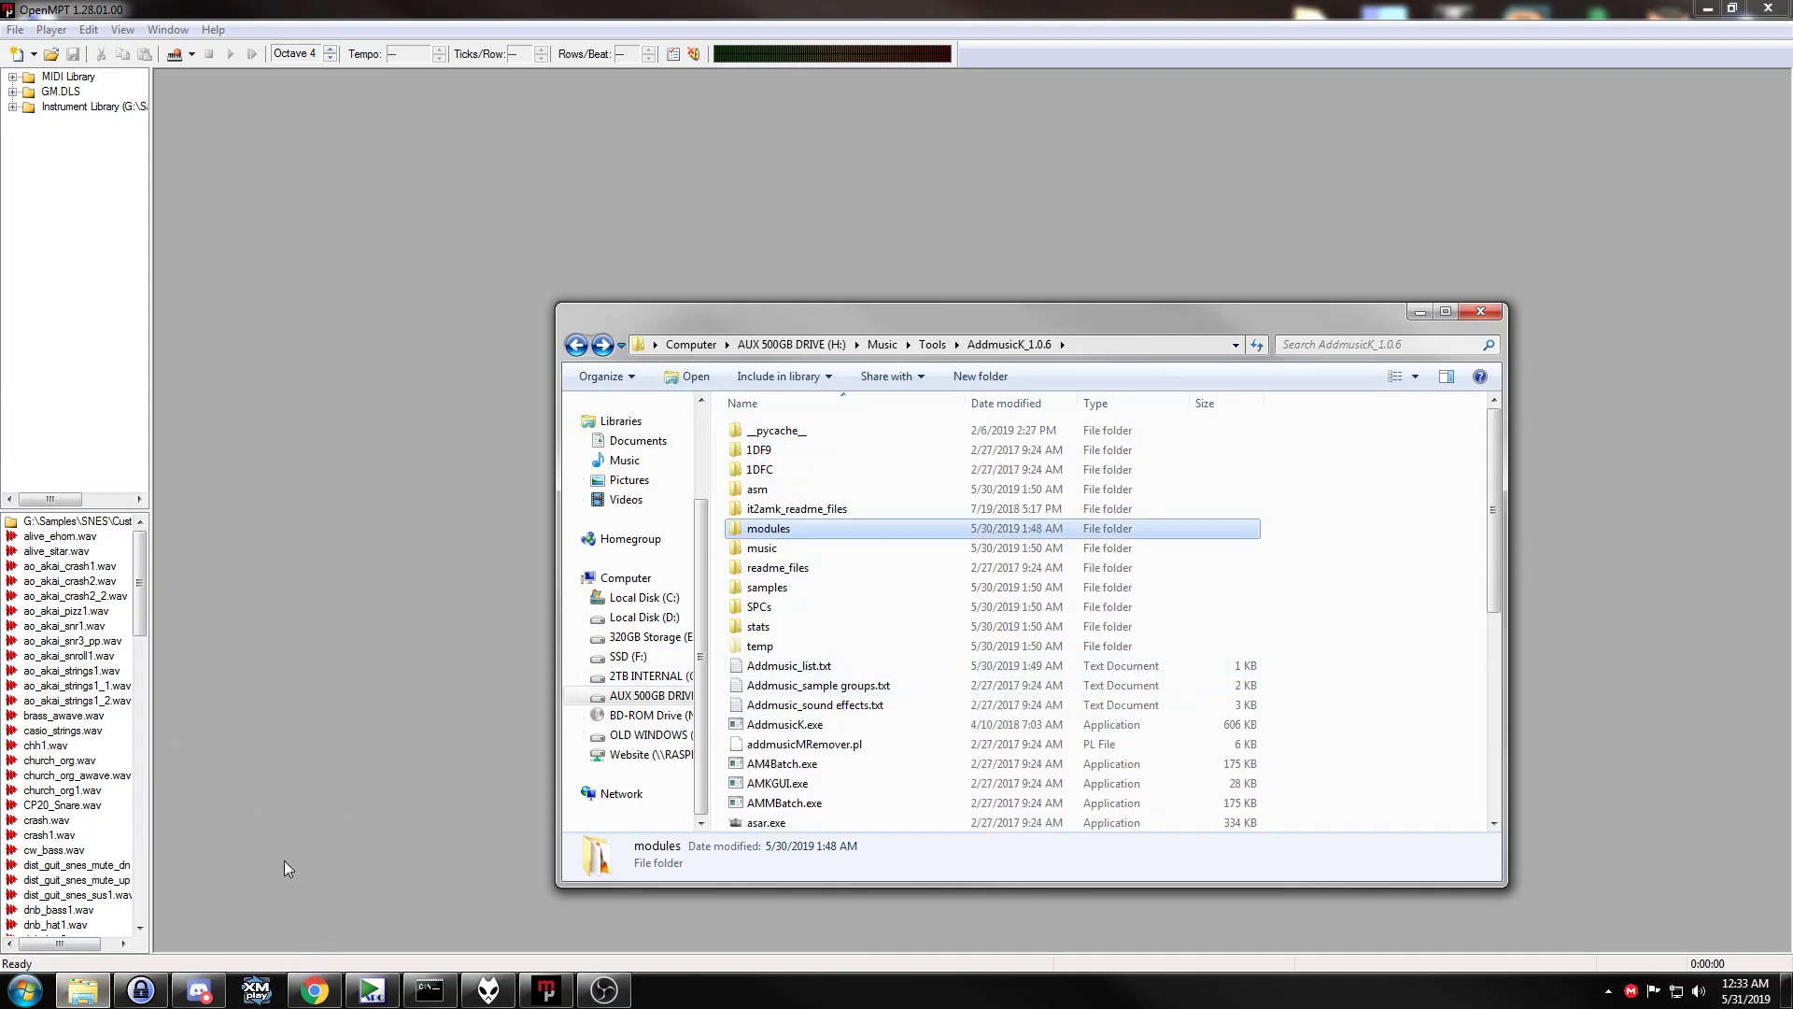
# Switch to Chrome and review the IT2AMK release thread with its feature list, requirements and download link.
pyautogui.click(329, 986)
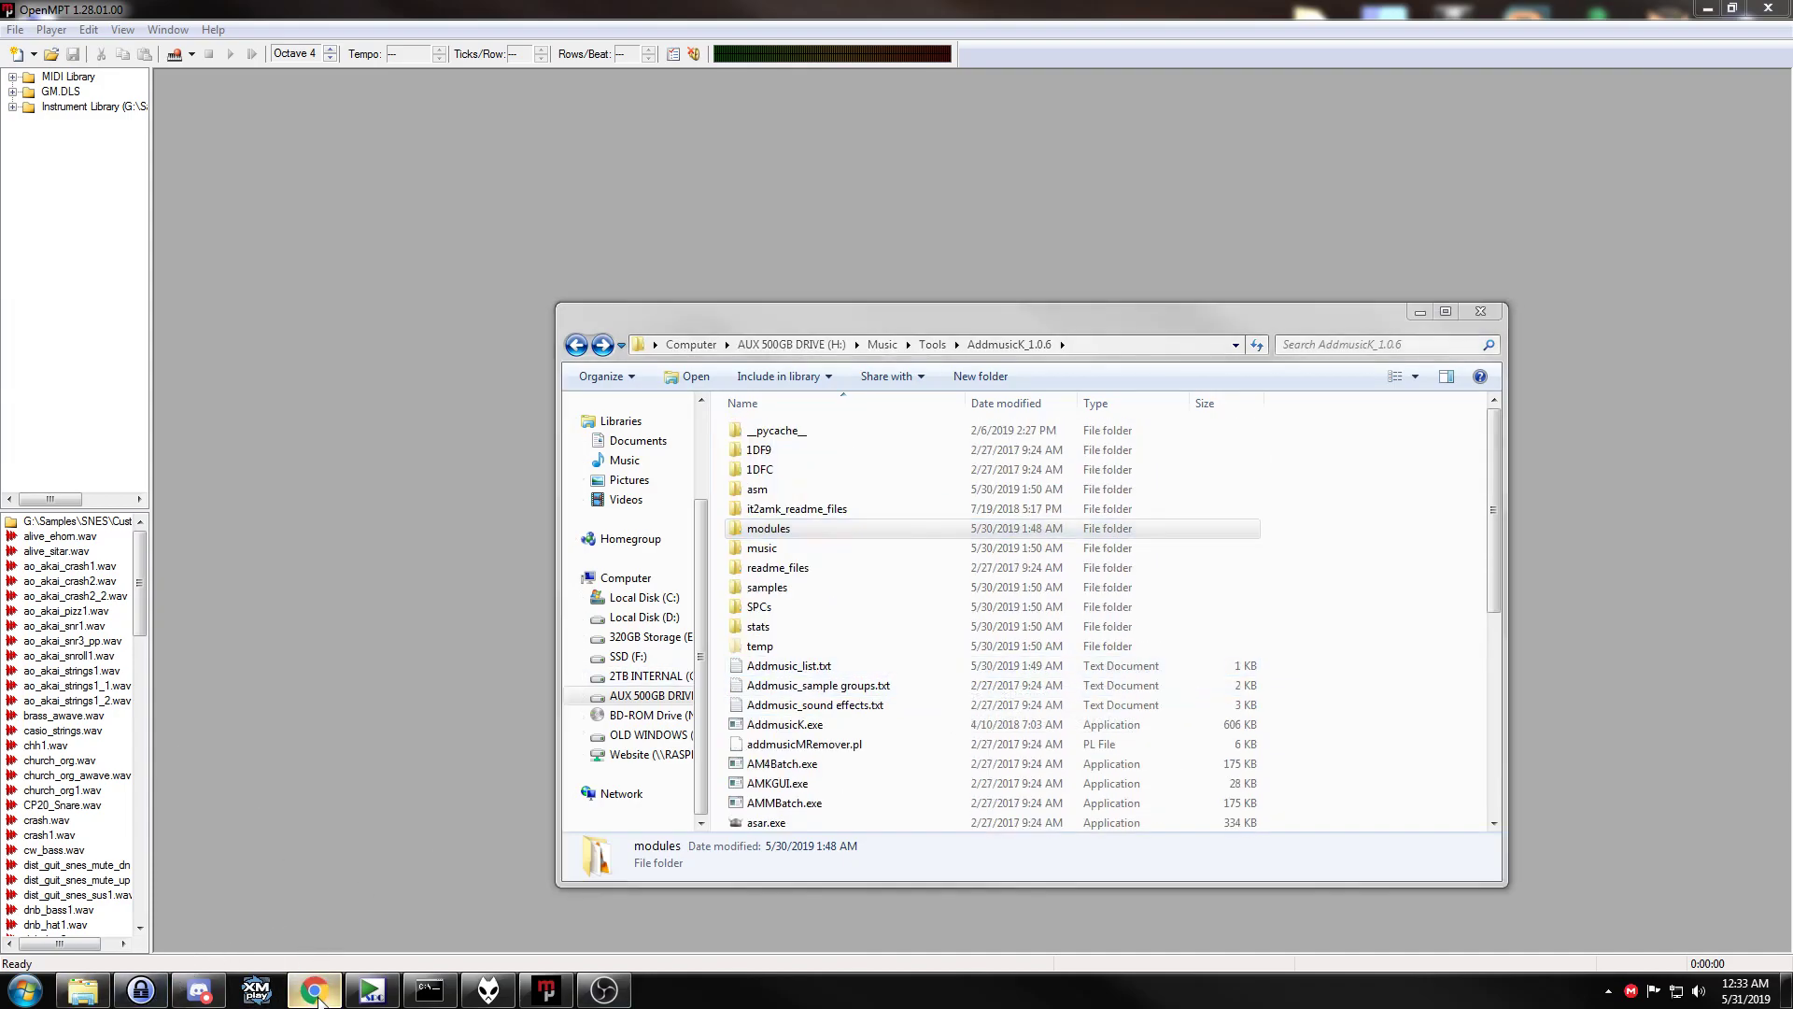
pyautogui.moveTo(1792, 221); pyautogui.dragTo(1449, 157)
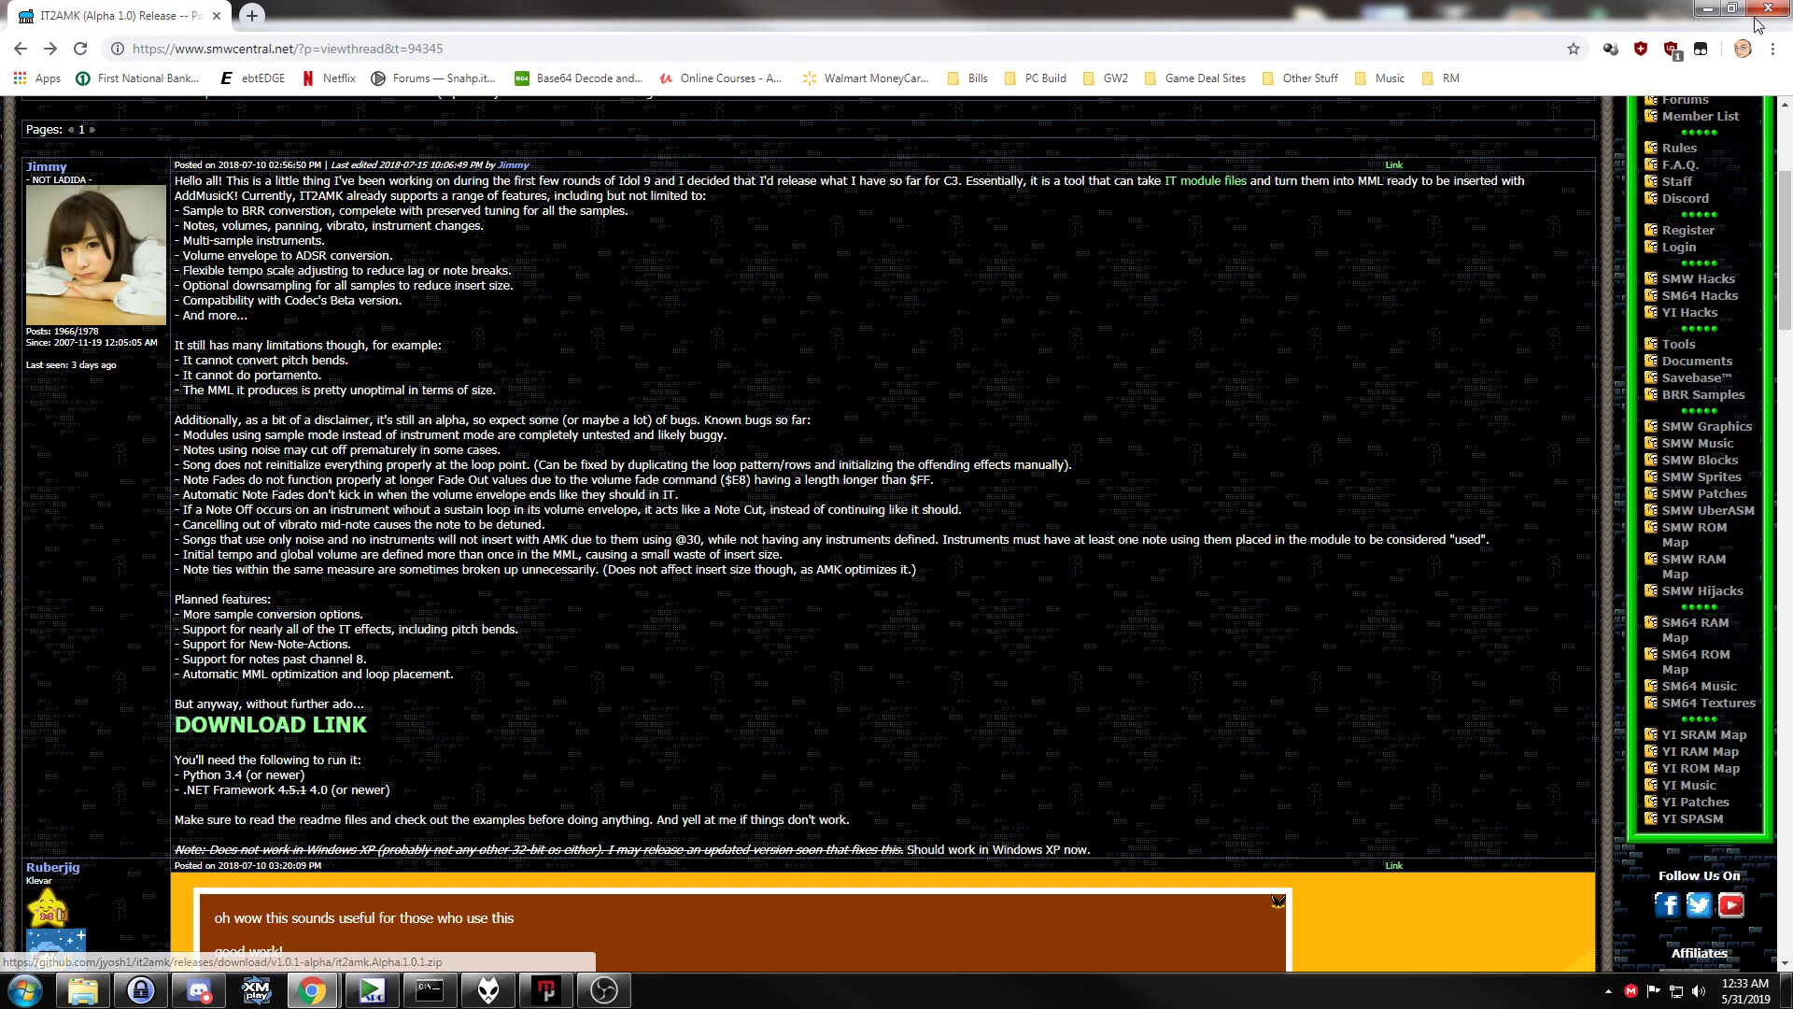
pyautogui.moveTo(85, 24); pyautogui.dragTo(1792, 103)
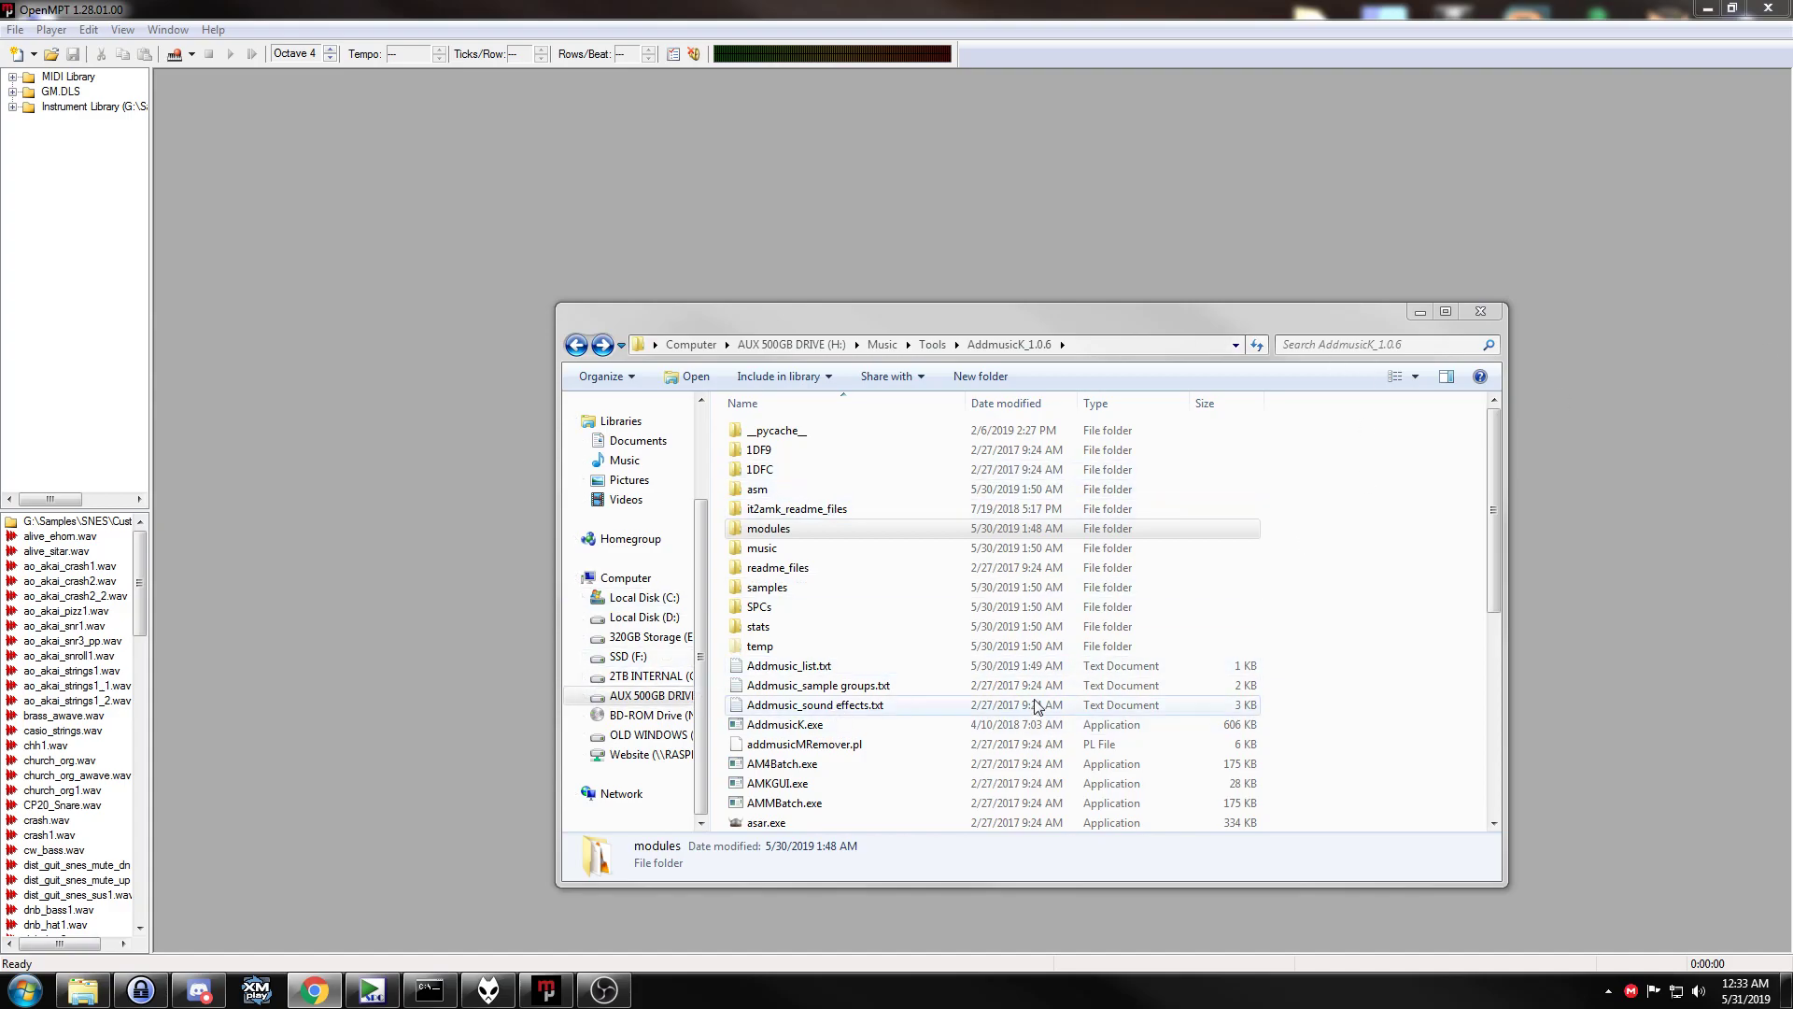
# View the song entries in Addmusic_list.txt from the AddmusicK folder, and minimize both windows.
pyautogui.click(1389, 531)
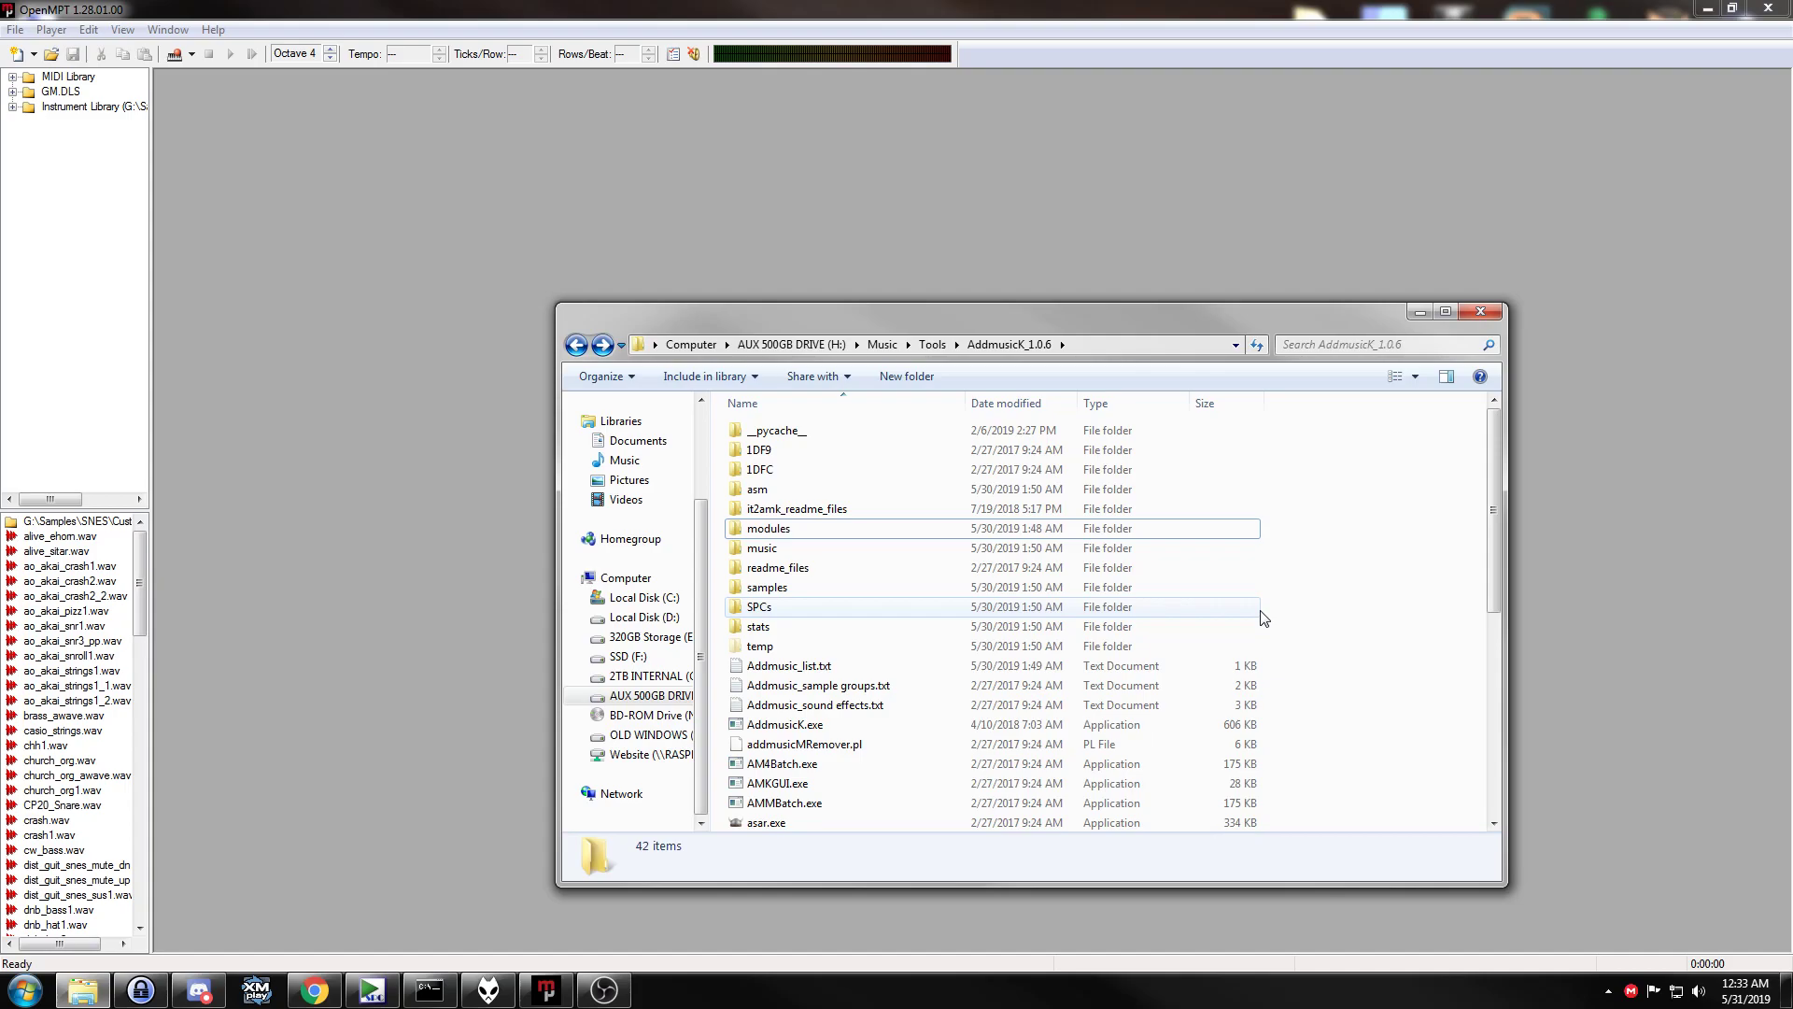
pyautogui.doubleClick(827, 674)
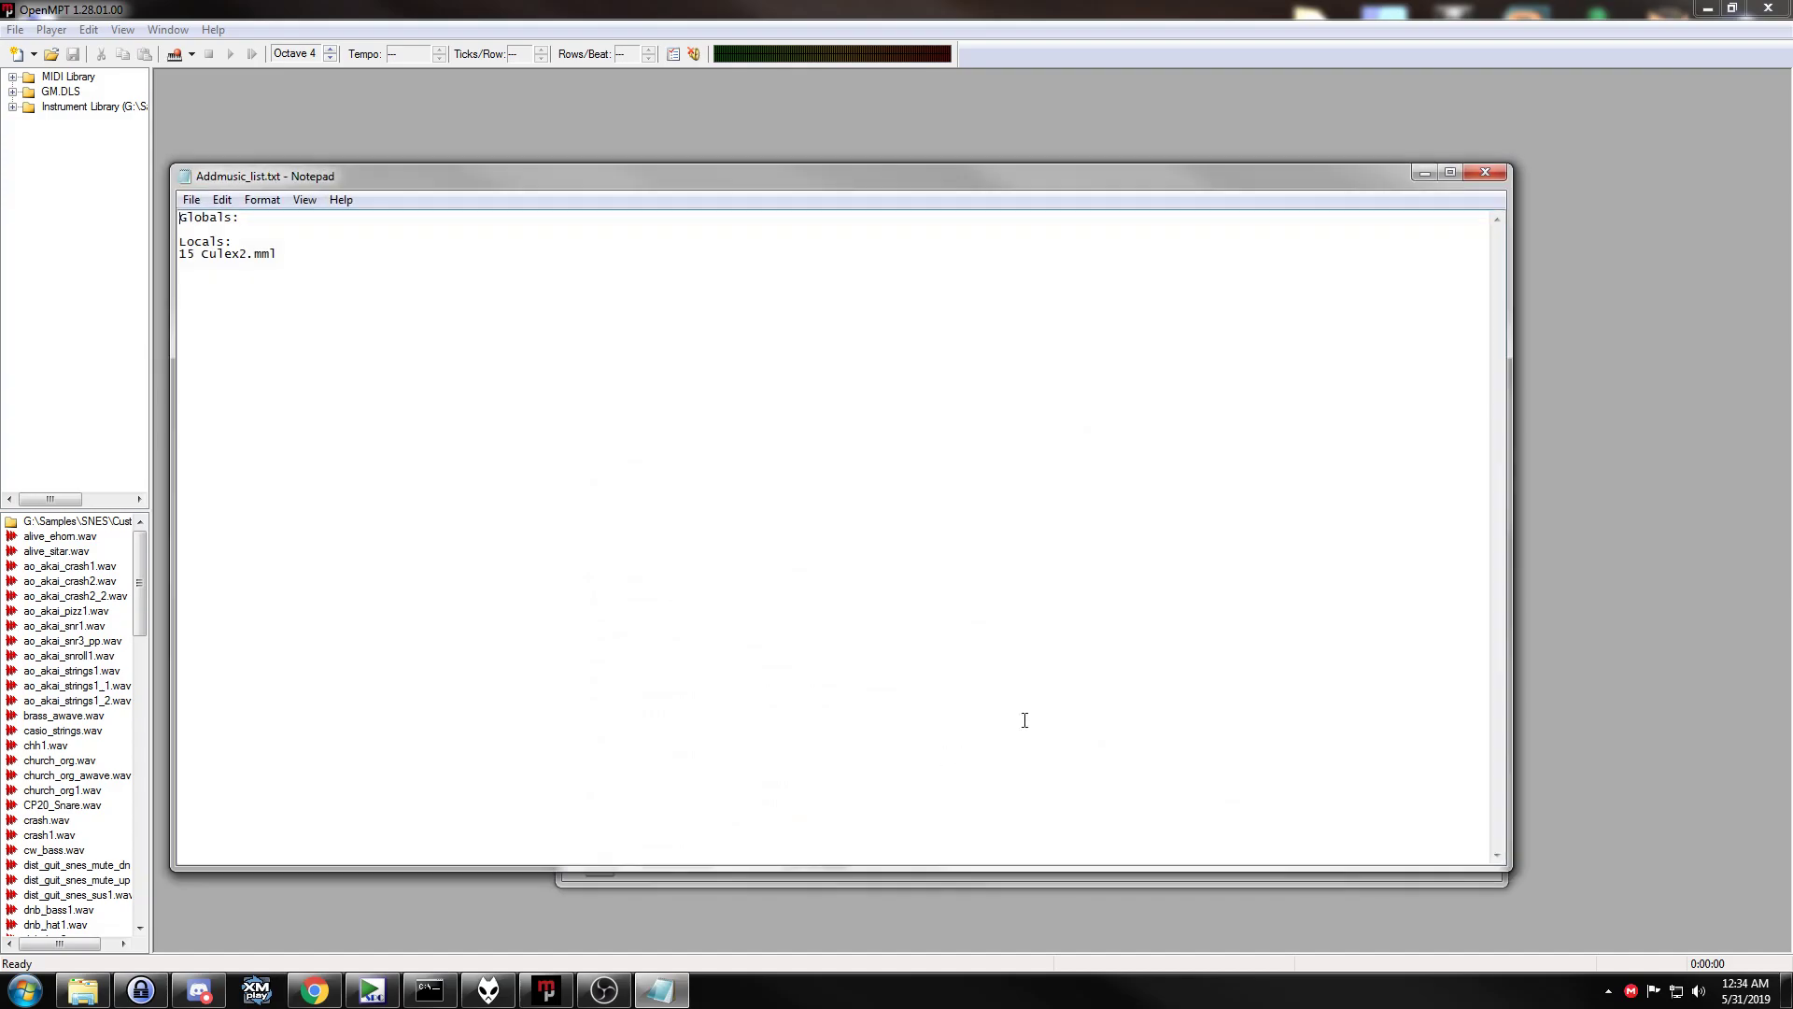
pyautogui.click(1424, 173)
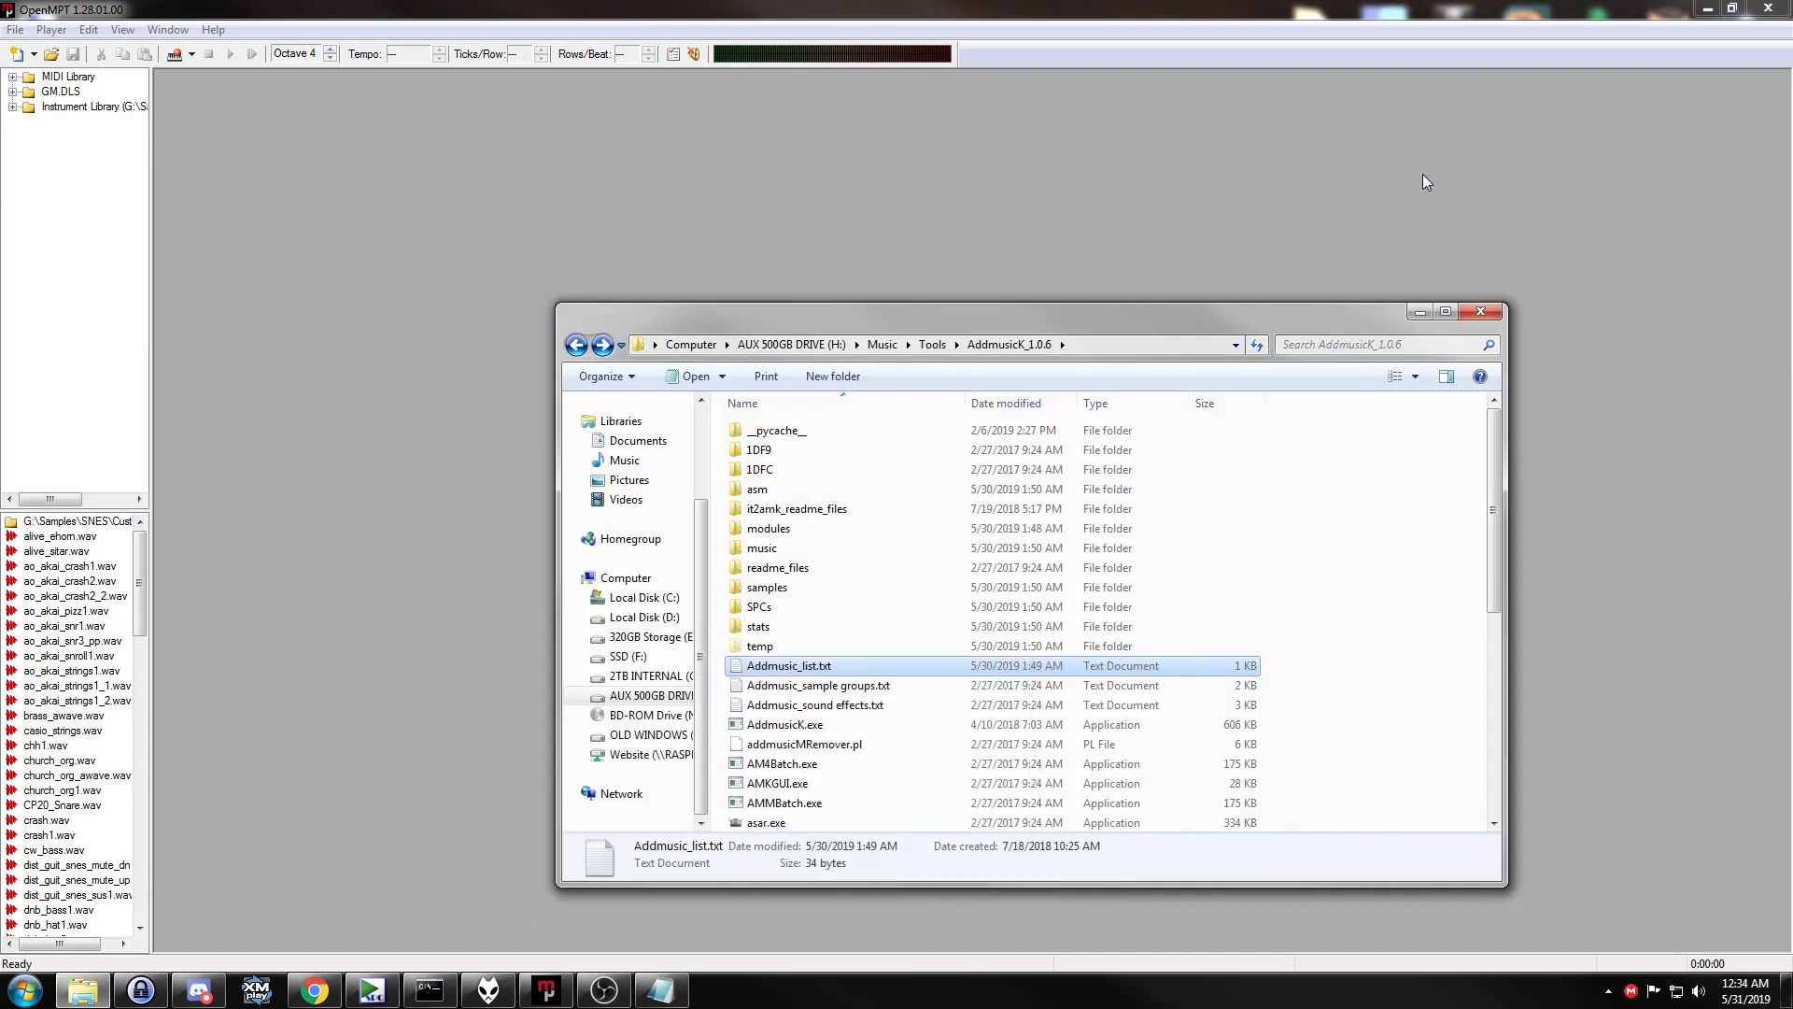
pyautogui.click(1420, 312)
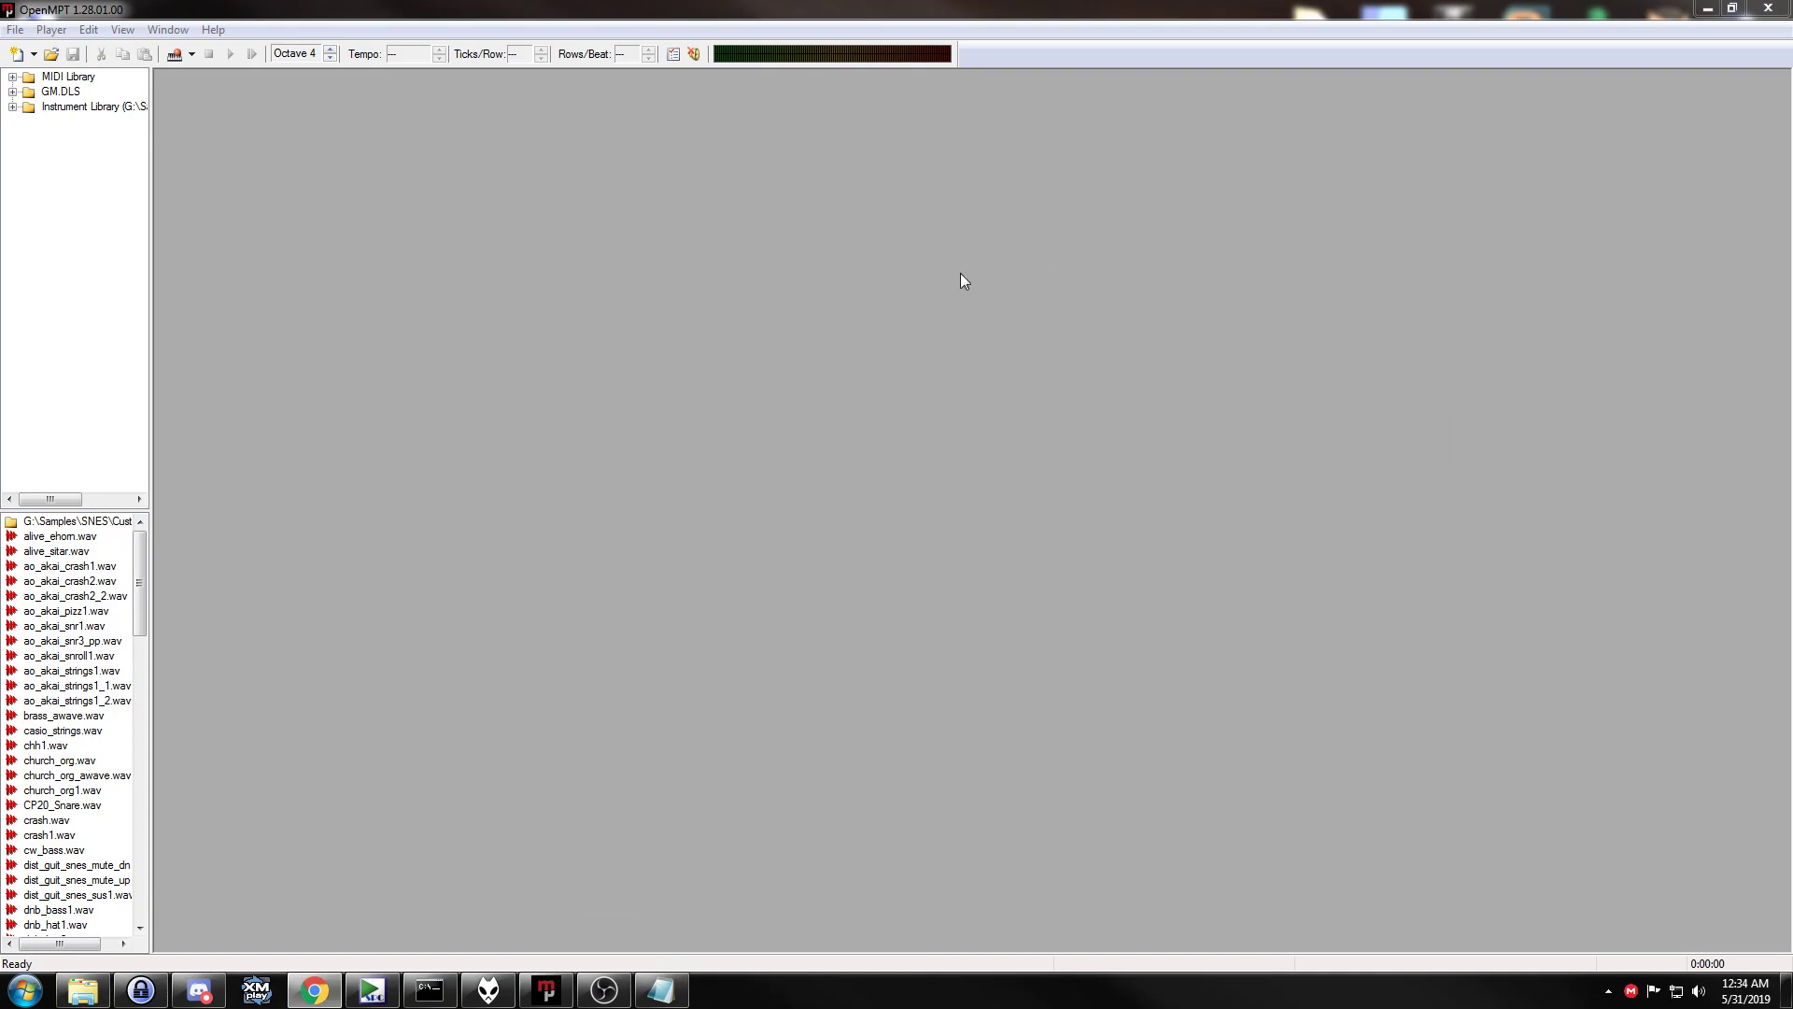
# Open the recent module Culex2.it and show its patterns.
pyautogui.click(15, 28)
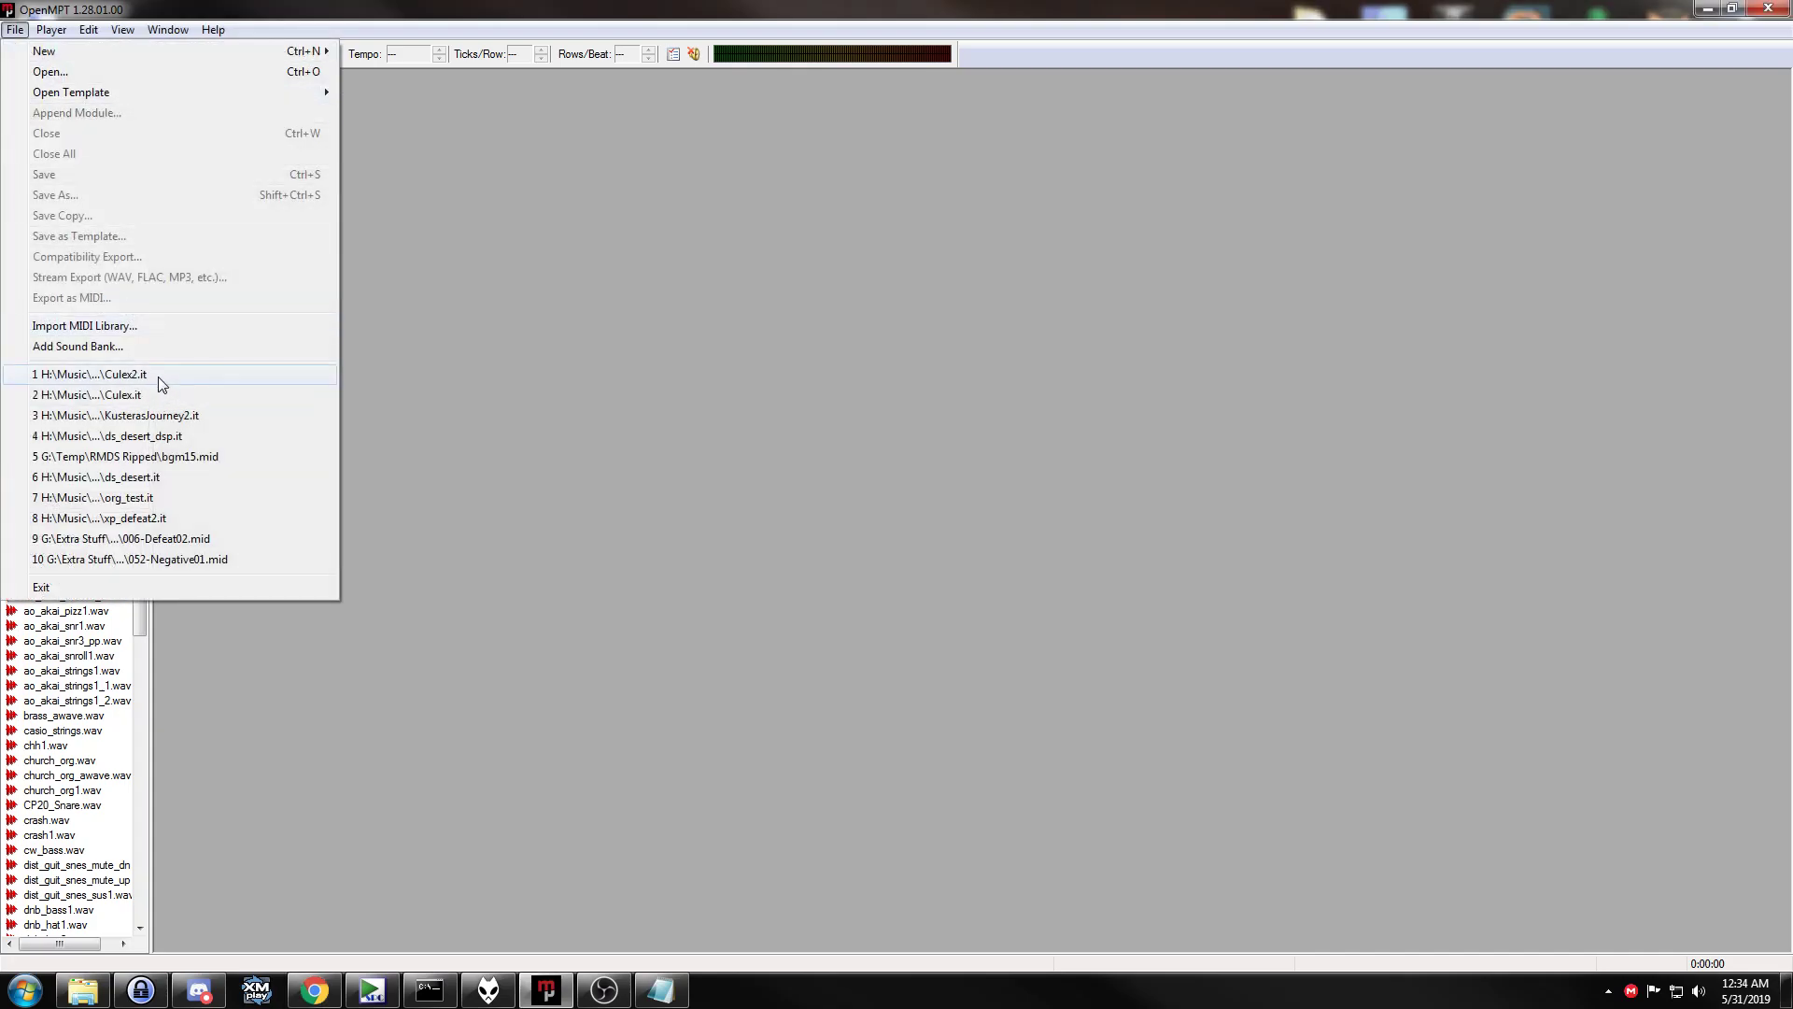
pyautogui.click(159, 377)
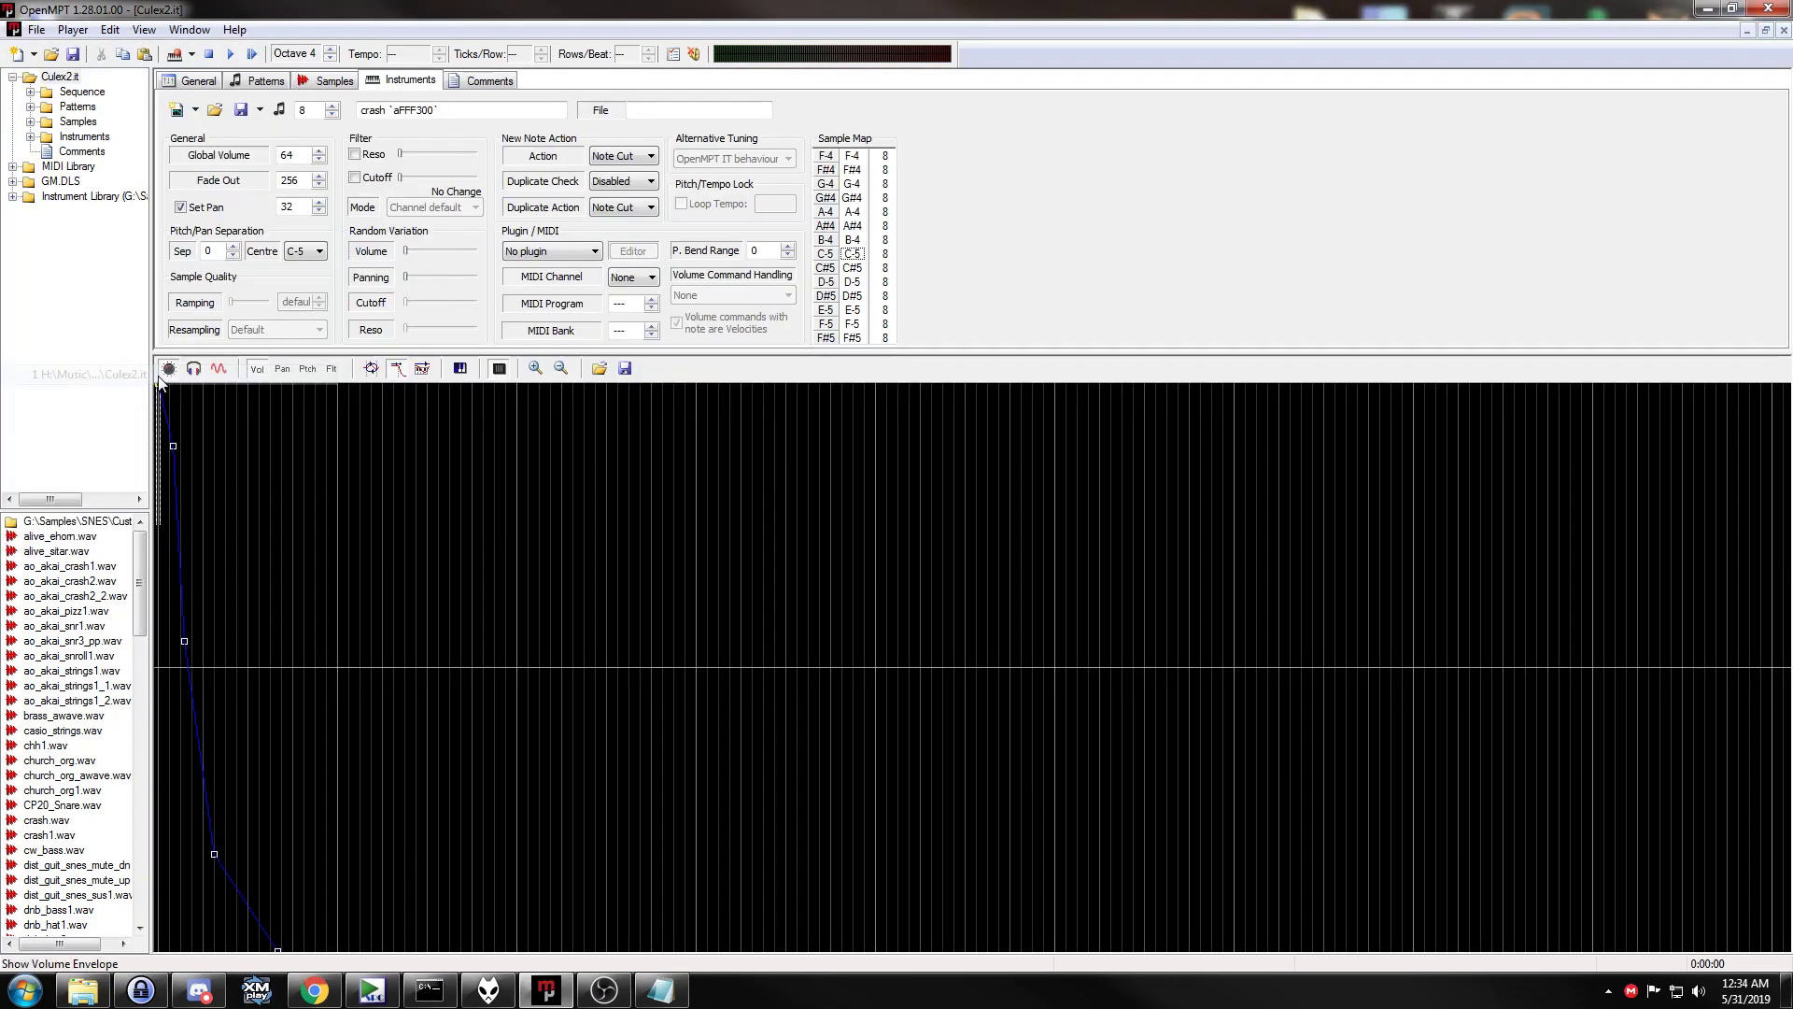
pyautogui.click(253, 84)
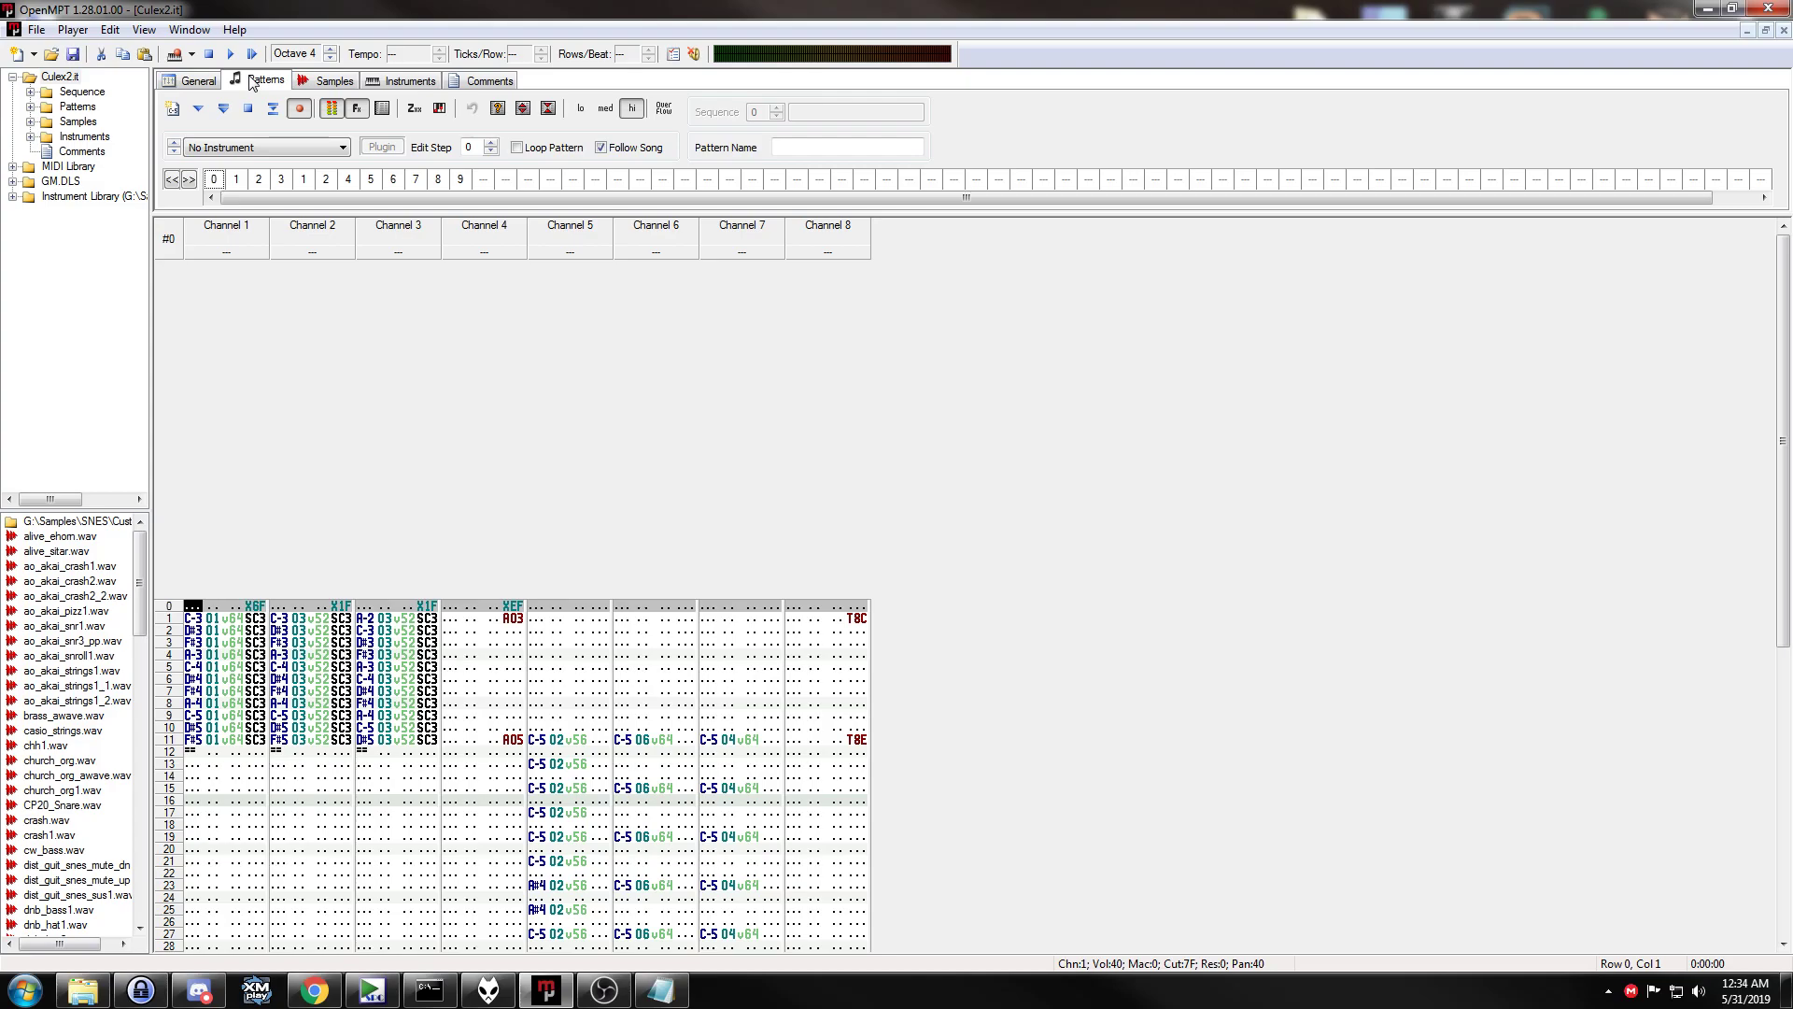
# Inspect the backquoted code in the crash instrument's name and compare it with the module's sample properties.
pyautogui.click(401, 81)
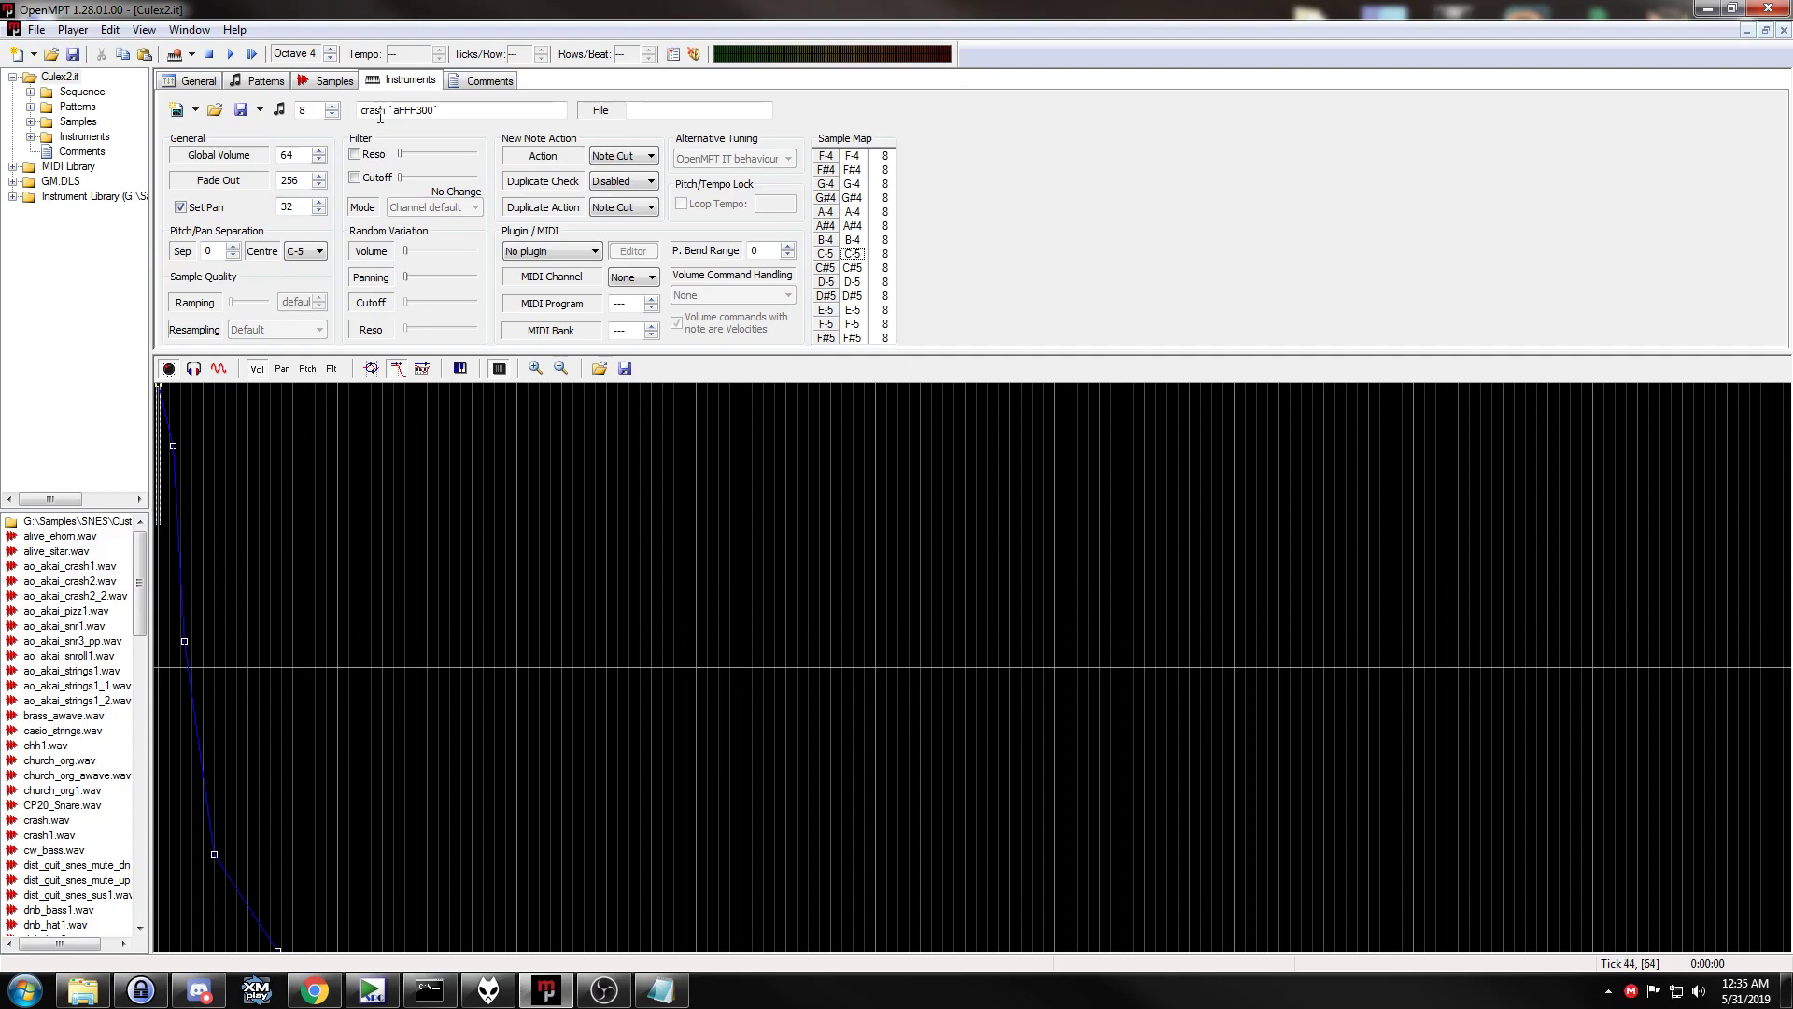
pyautogui.moveTo(393, 110); pyautogui.dragTo(436, 111)
pyautogui.click(447, 110)
pyautogui.click(336, 86)
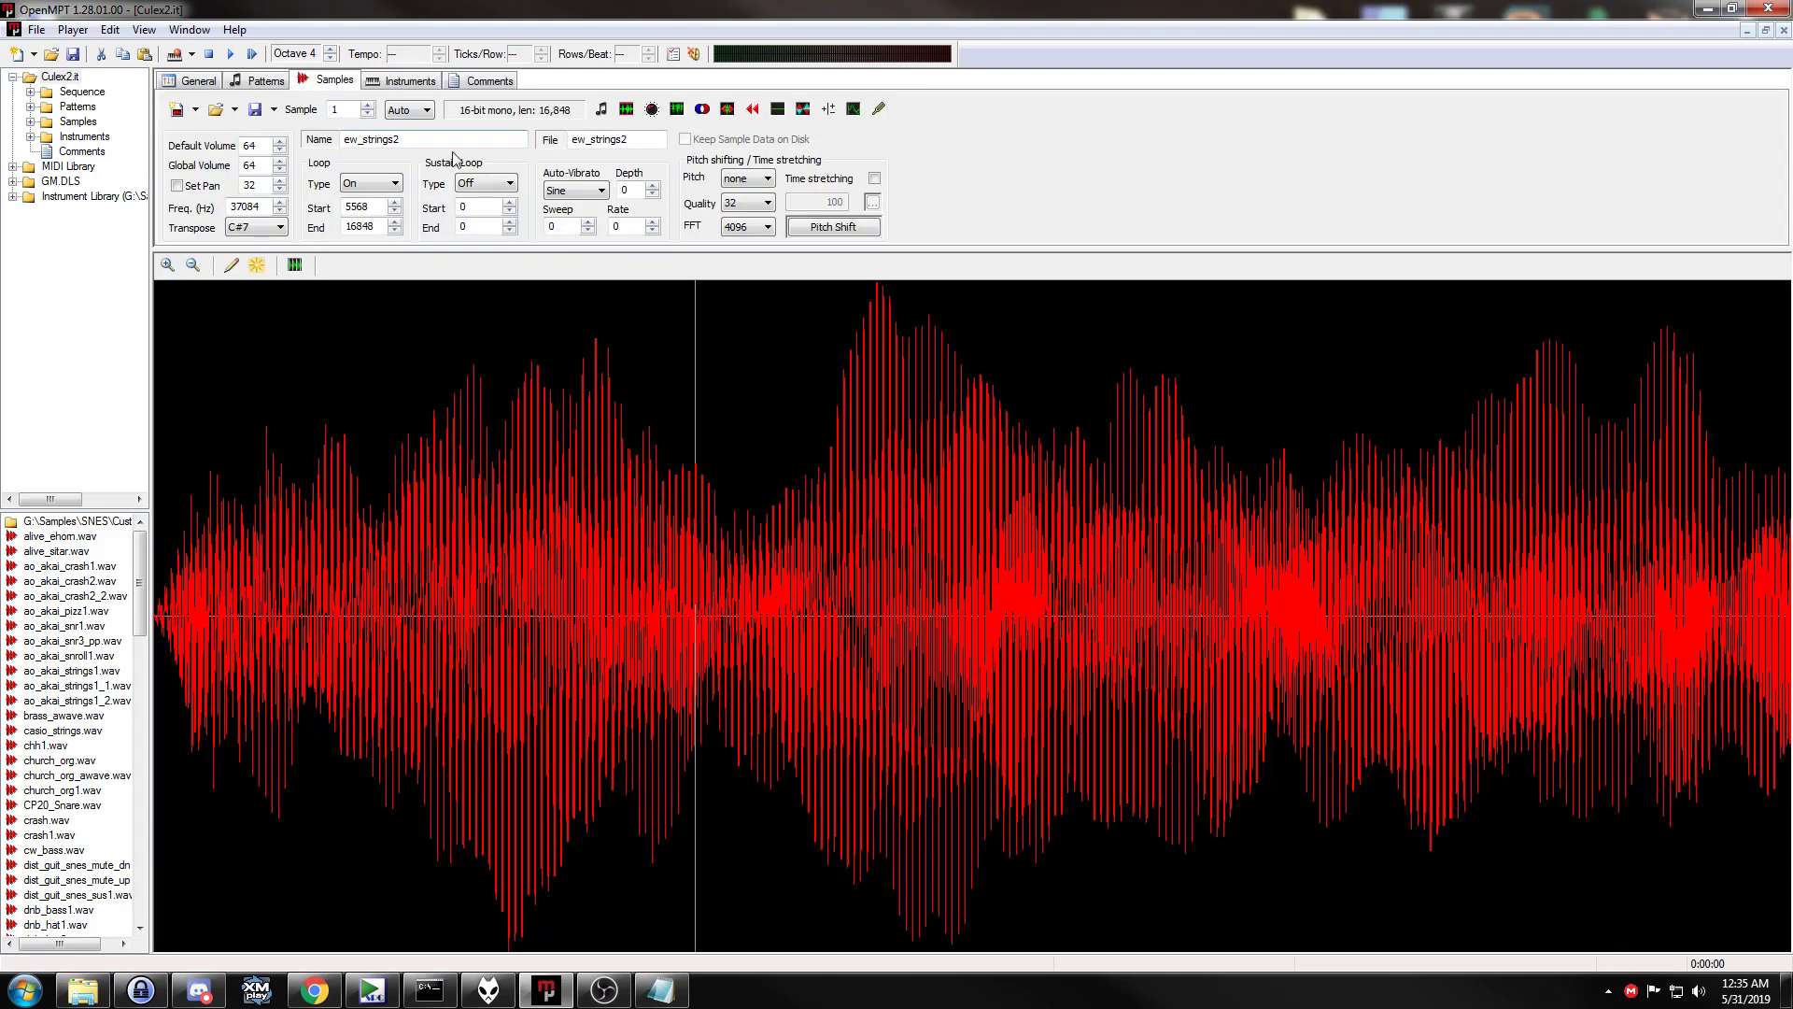
pyautogui.click(408, 80)
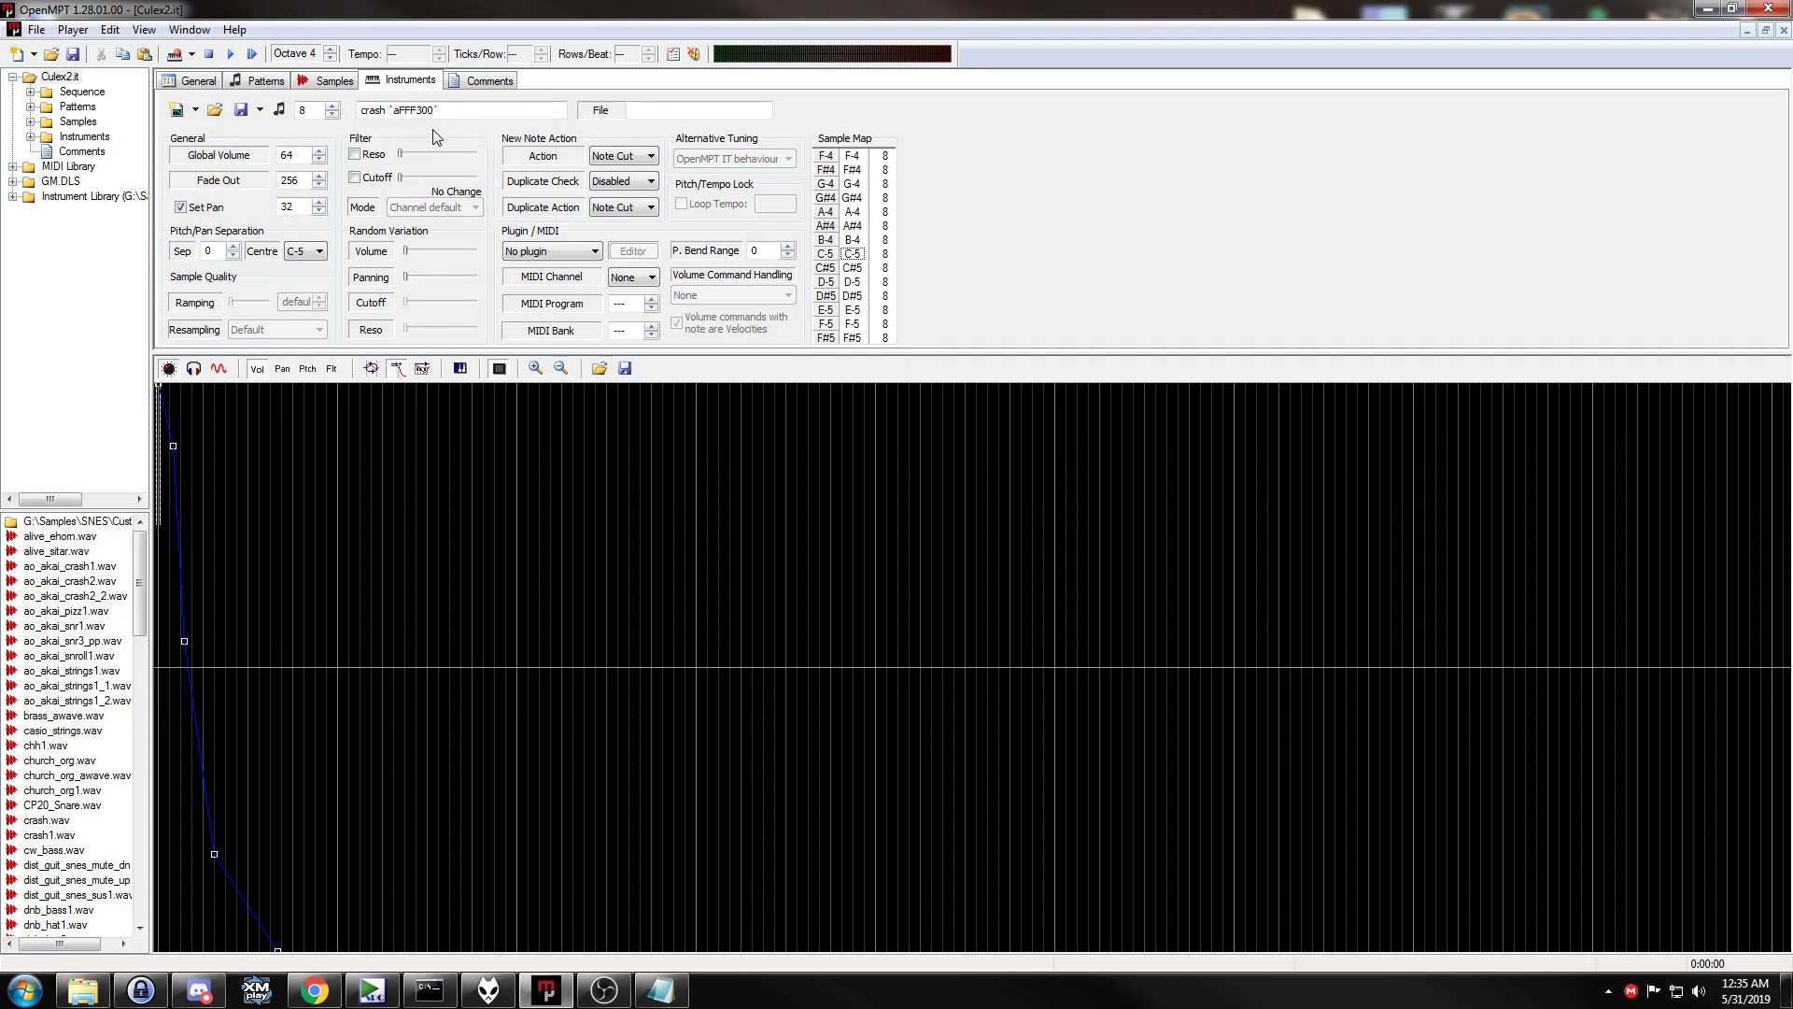
# Check the instrument names offered in the pattern editor, and return to the properties of instrument 8.
pyautogui.click(262, 81)
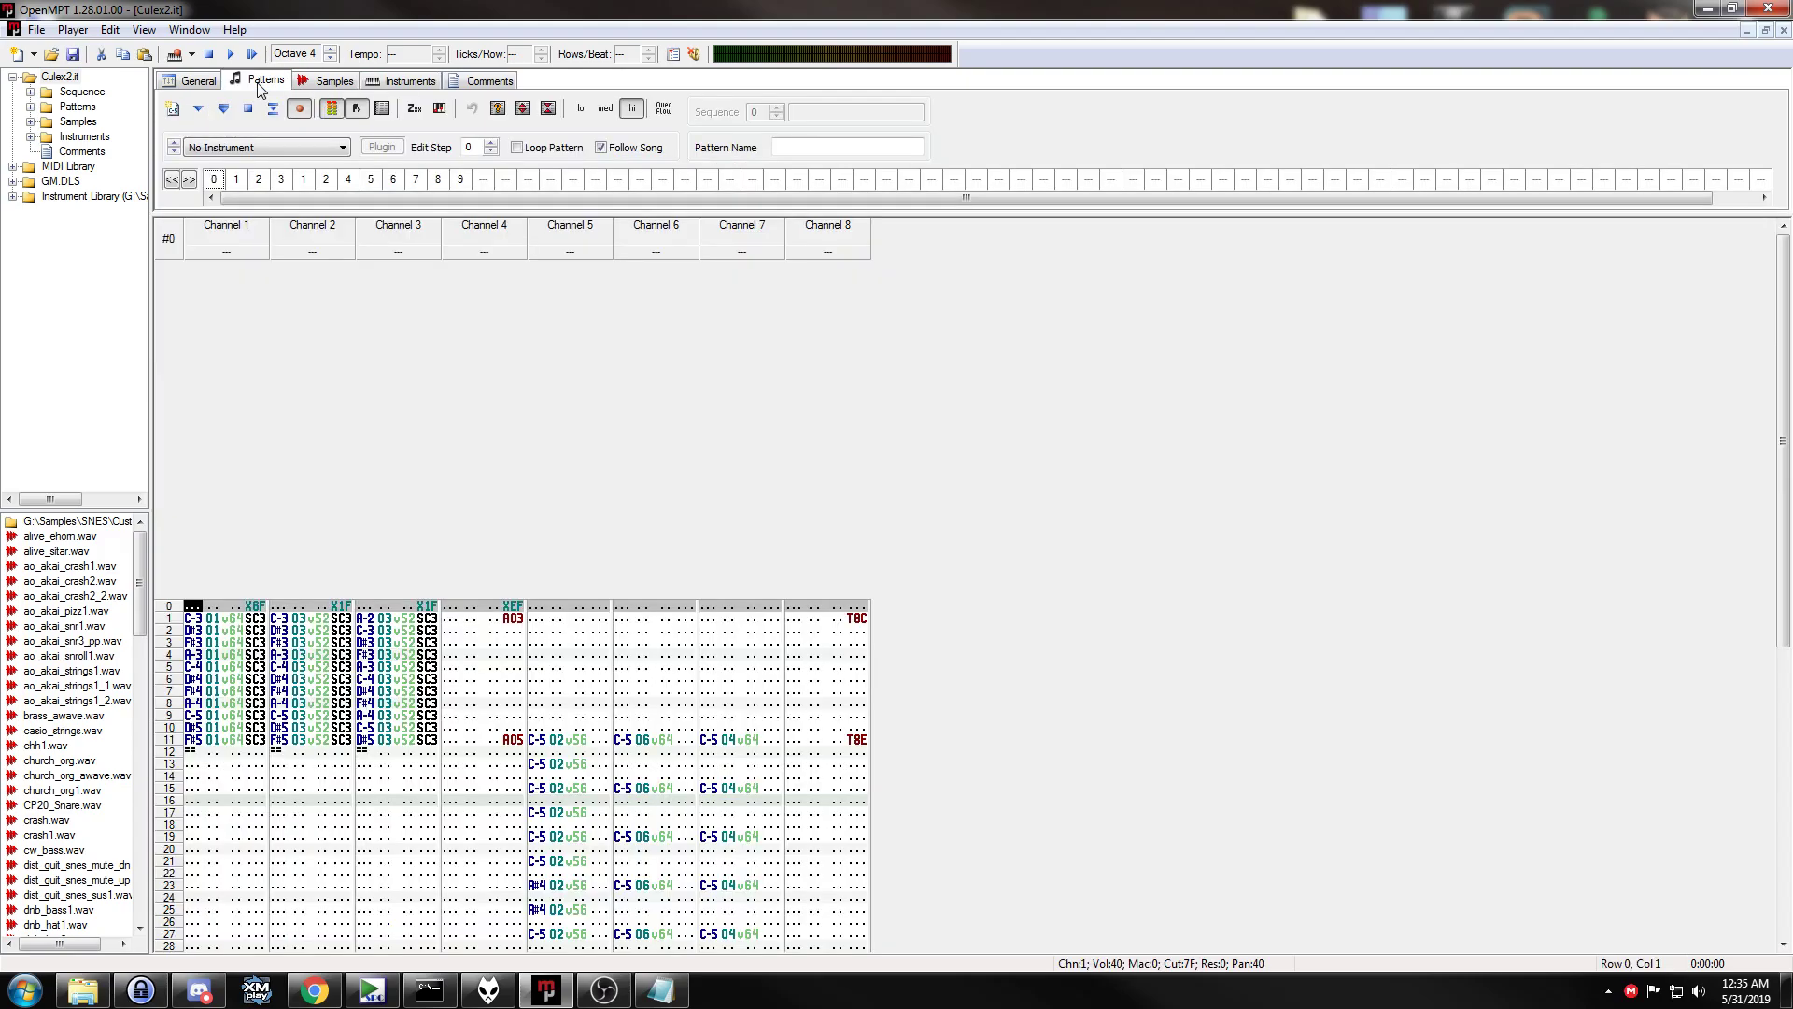
pyautogui.click(292, 149)
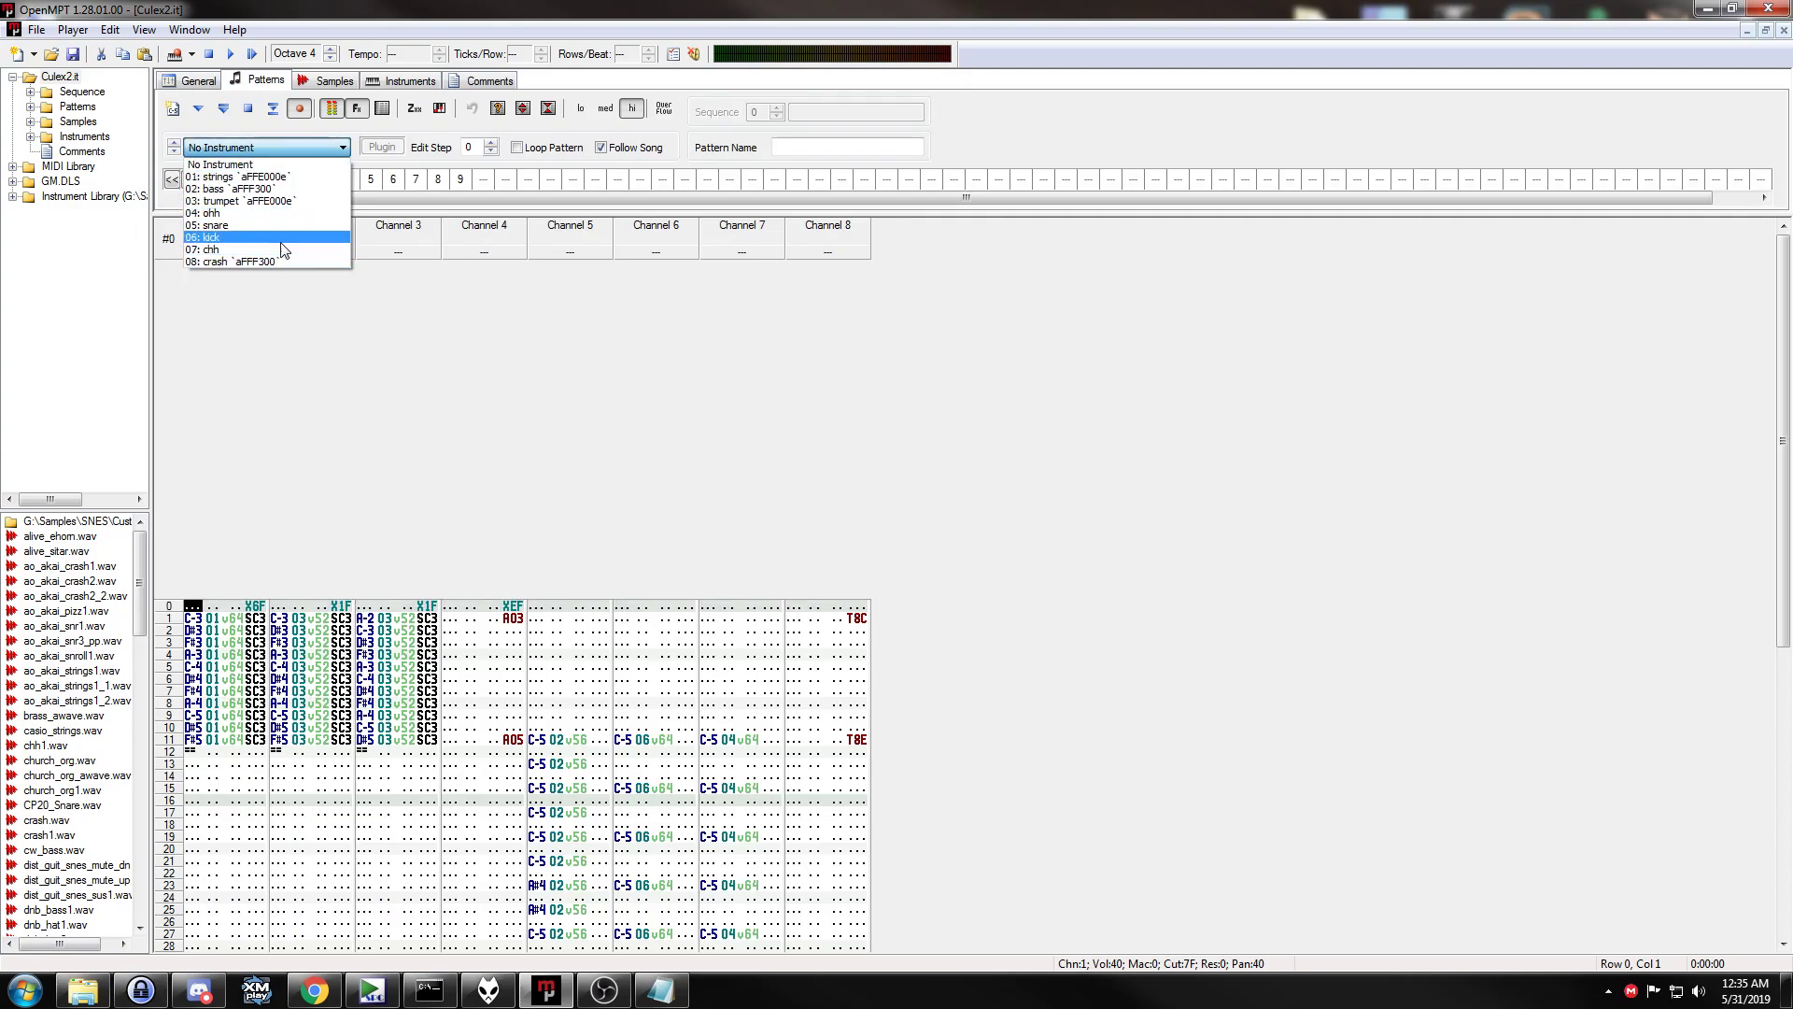
pyautogui.click(391, 81)
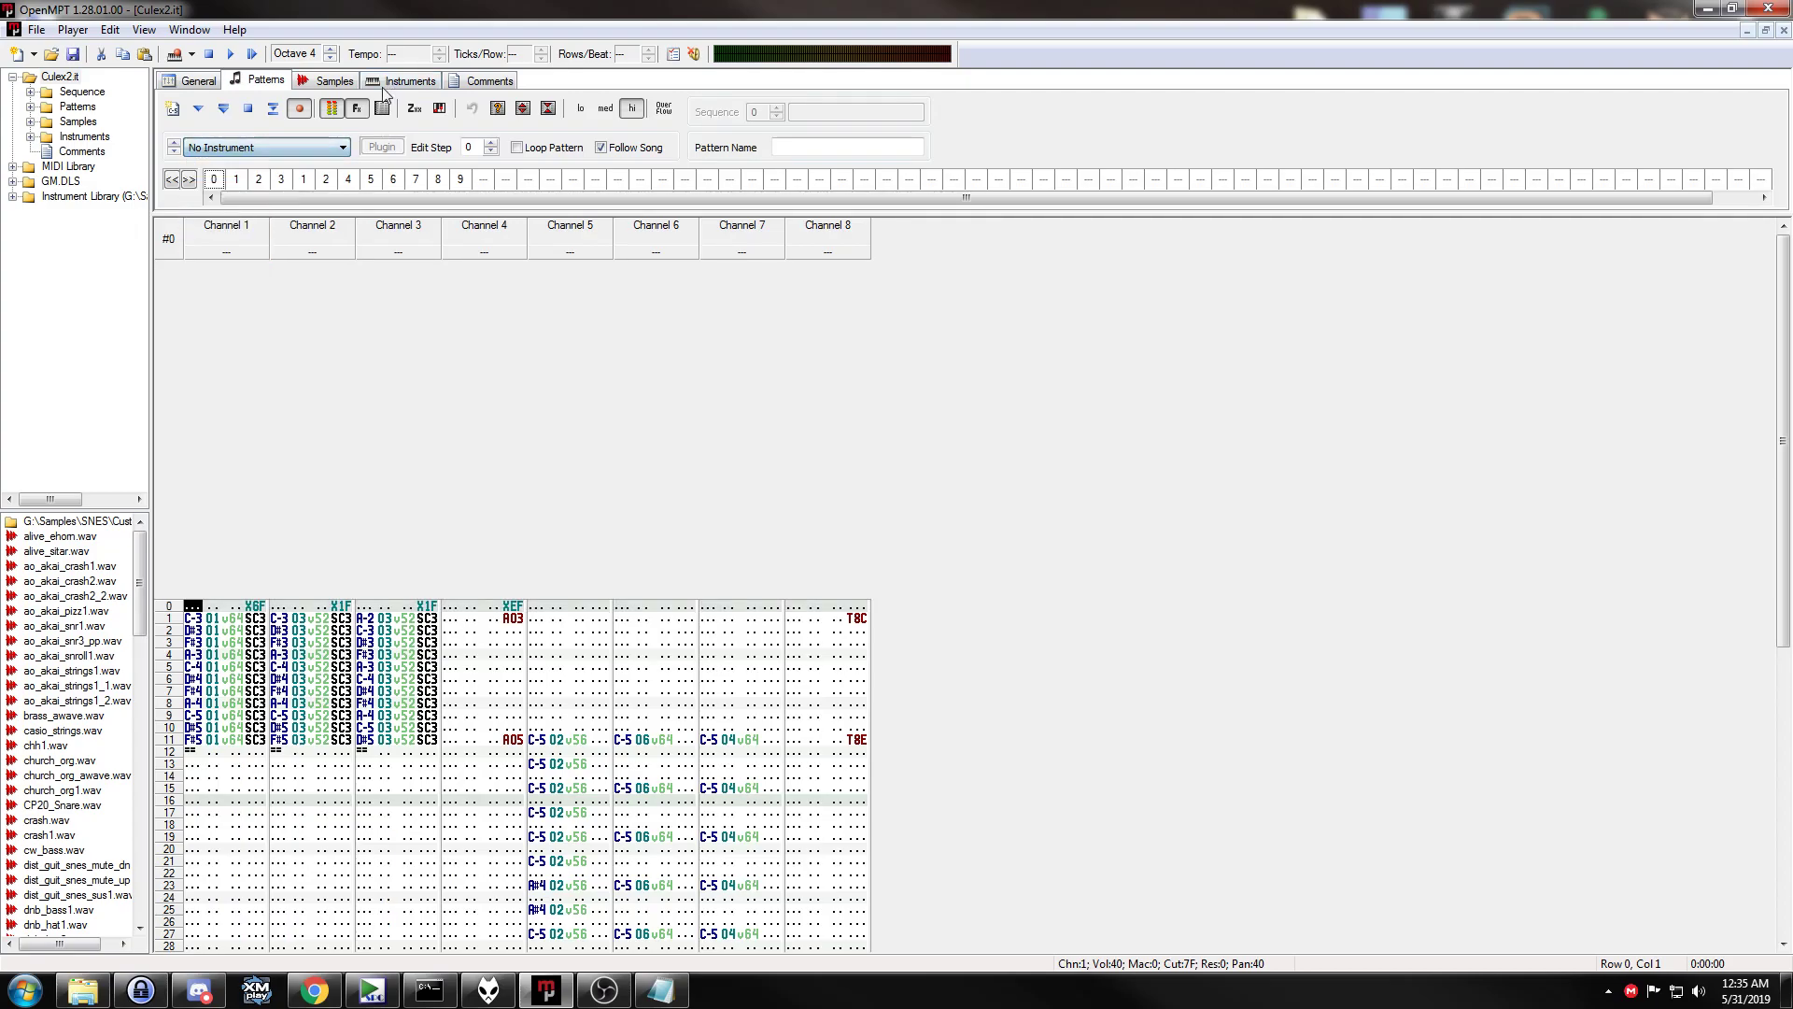
pyautogui.click(393, 79)
pyautogui.click(332, 114)
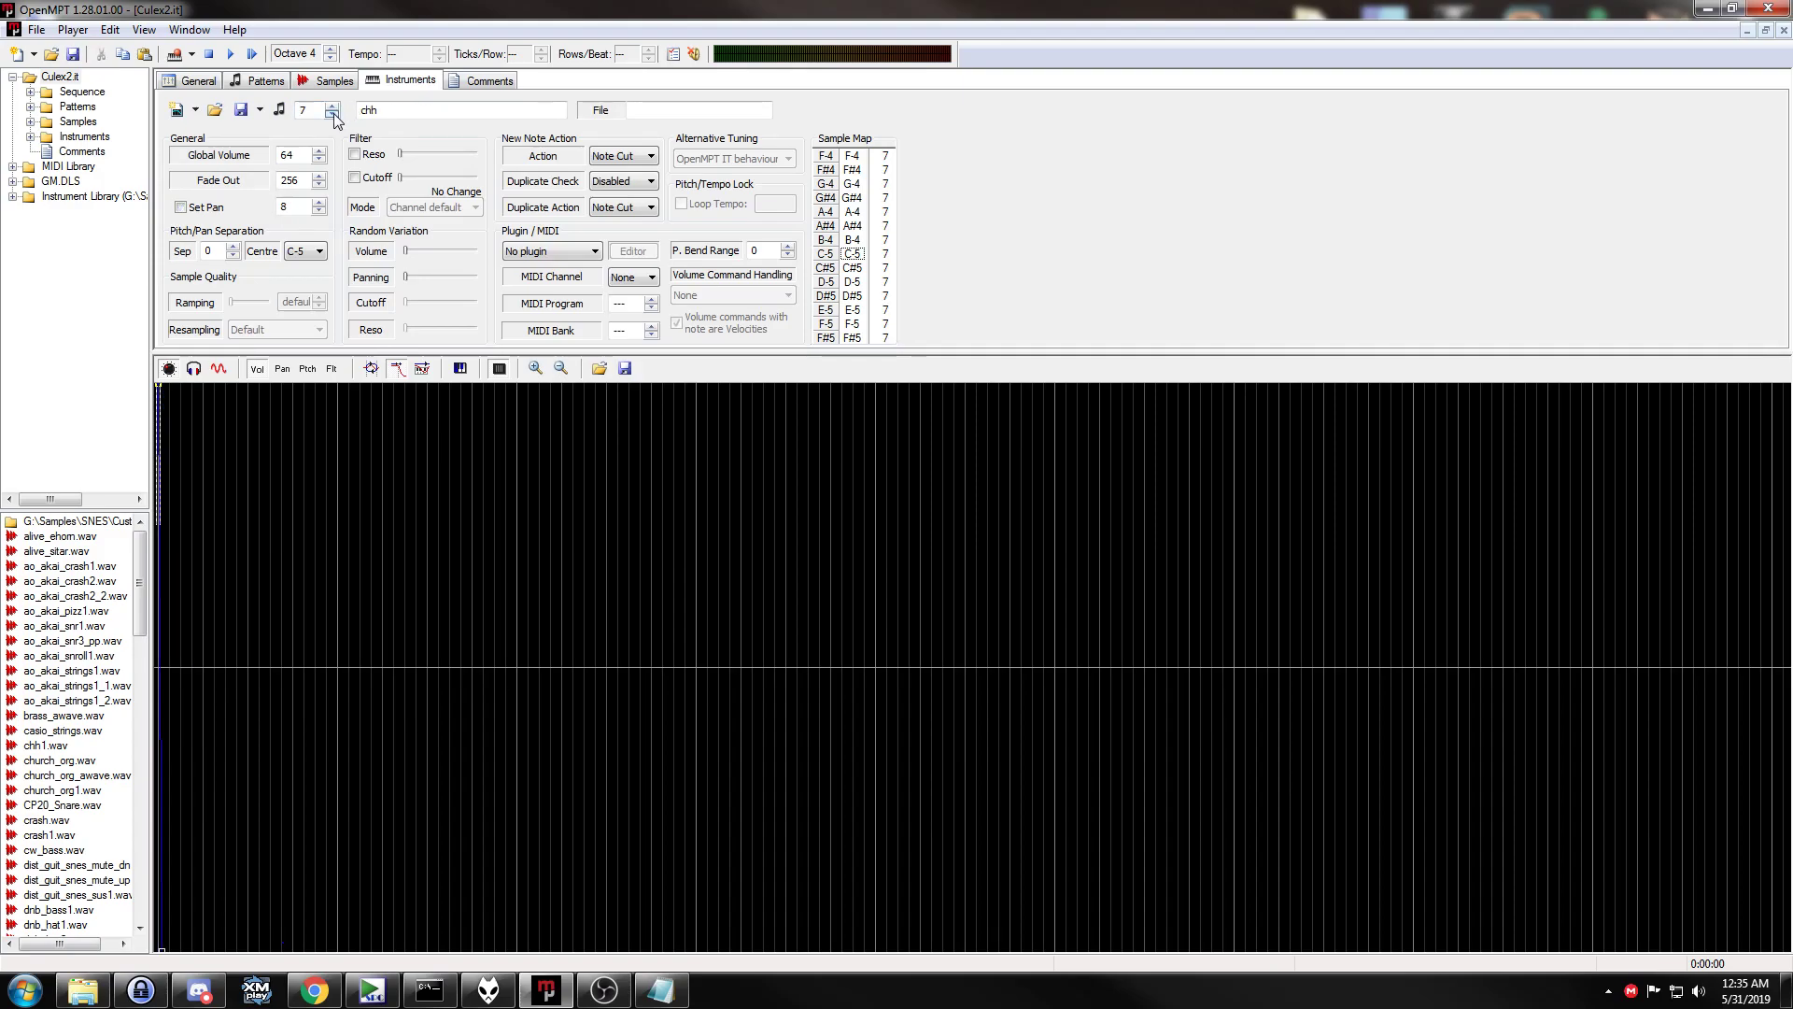
pyautogui.click(333, 106)
# Examine the parts of the envelope code `aFFF300` in the crash instrument's name by highlighting them.
pyautogui.click(401, 112)
pyautogui.write('ash `aFFF300')
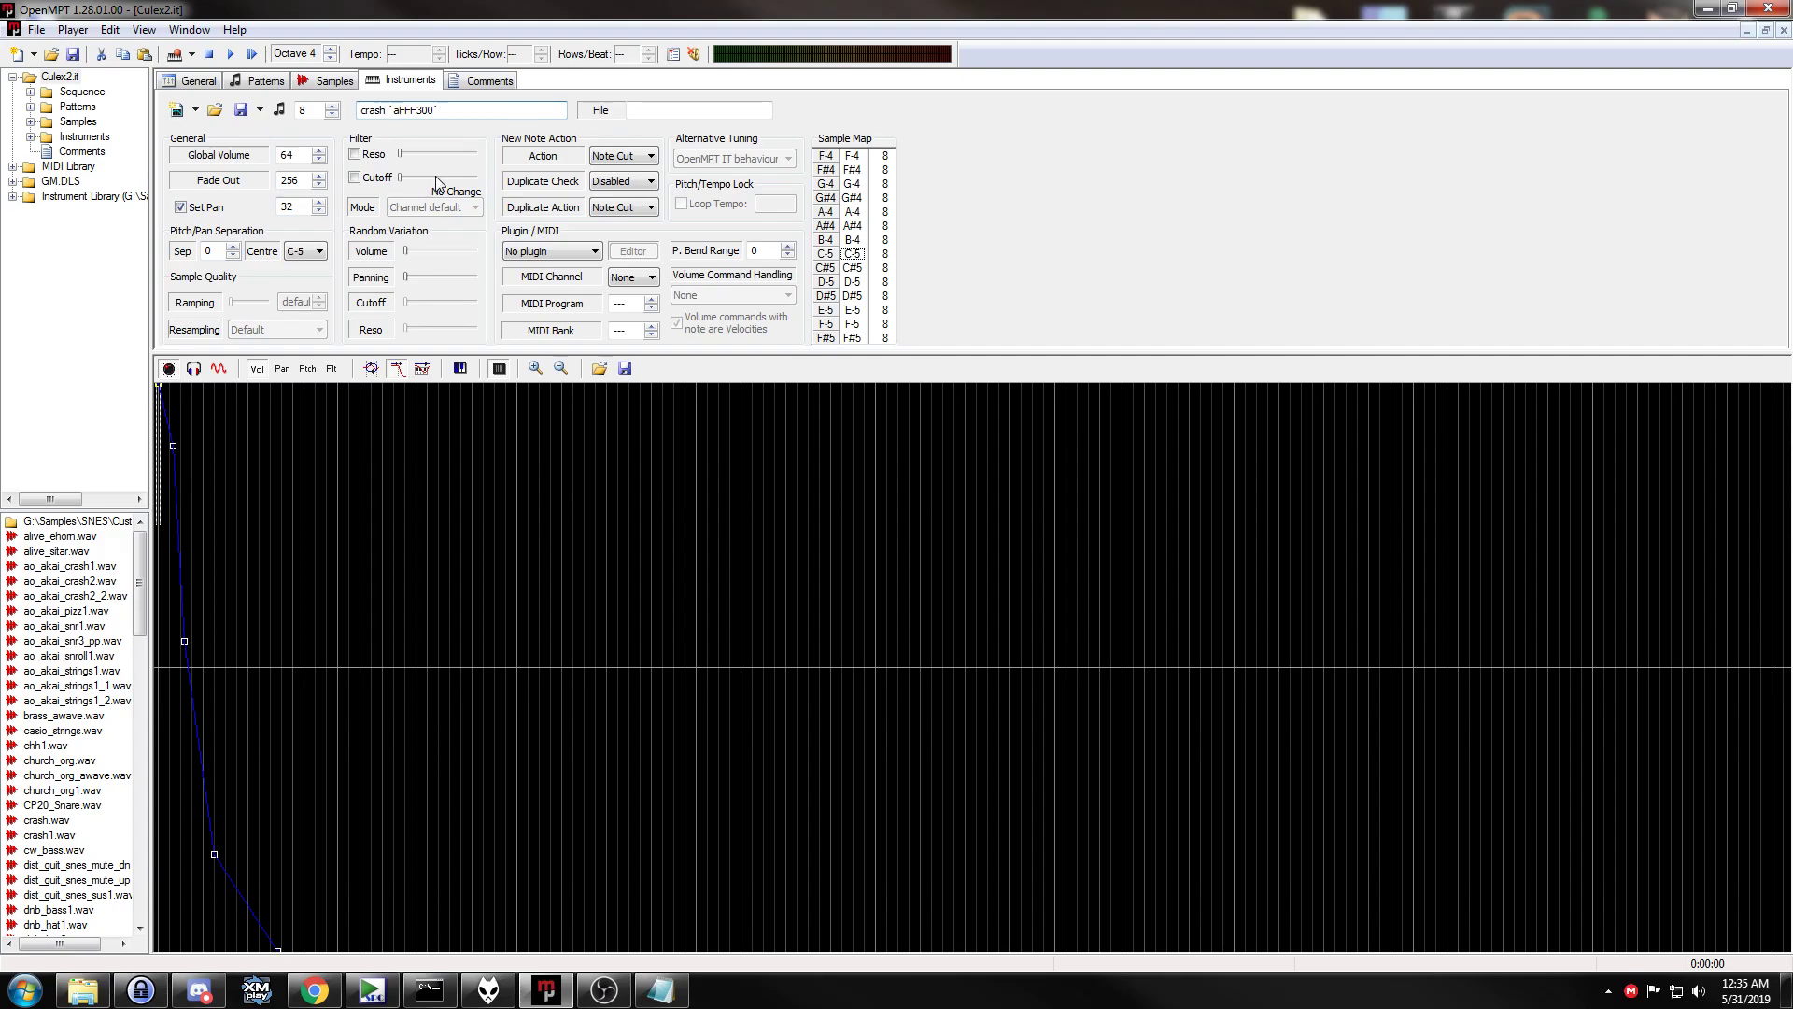
pyautogui.moveTo(401, 112); pyautogui.dragTo(428, 112)
pyautogui.click(451, 106)
pyautogui.moveTo(394, 110); pyautogui.dragTo(414, 110)
pyautogui.click(397, 112)
pyautogui.moveTo(397, 111); pyautogui.dragTo(432, 111)
pyautogui.click(434, 110)
pyautogui.click(397, 111)
pyautogui.press('BackSpace')
pyautogui.moveTo(393, 110); pyautogui.dragTo(435, 110)
pyautogui.click(435, 110)
# Try entering other envelope code characters in the crash instrument's name, and remove them again.
pyautogui.write('r')
pyautogui.write('FF')
pyautogui.write('0000')
pyautogui.write('e')
pyautogui.press('BackSpace')
pyautogui.press('BackSpace')
pyautogui.press('BackSpace')
pyautogui.press('BackSpace')
pyautogui.press('BackSpace')
pyautogui.press('BackSpace')
pyautogui.press('Delete')
# Review the envelope codes in the names of the trumpet instrument (3) and the strings instrument (1).
pyautogui.click(332, 115)
pyautogui.click(331, 115)
pyautogui.click(332, 115)
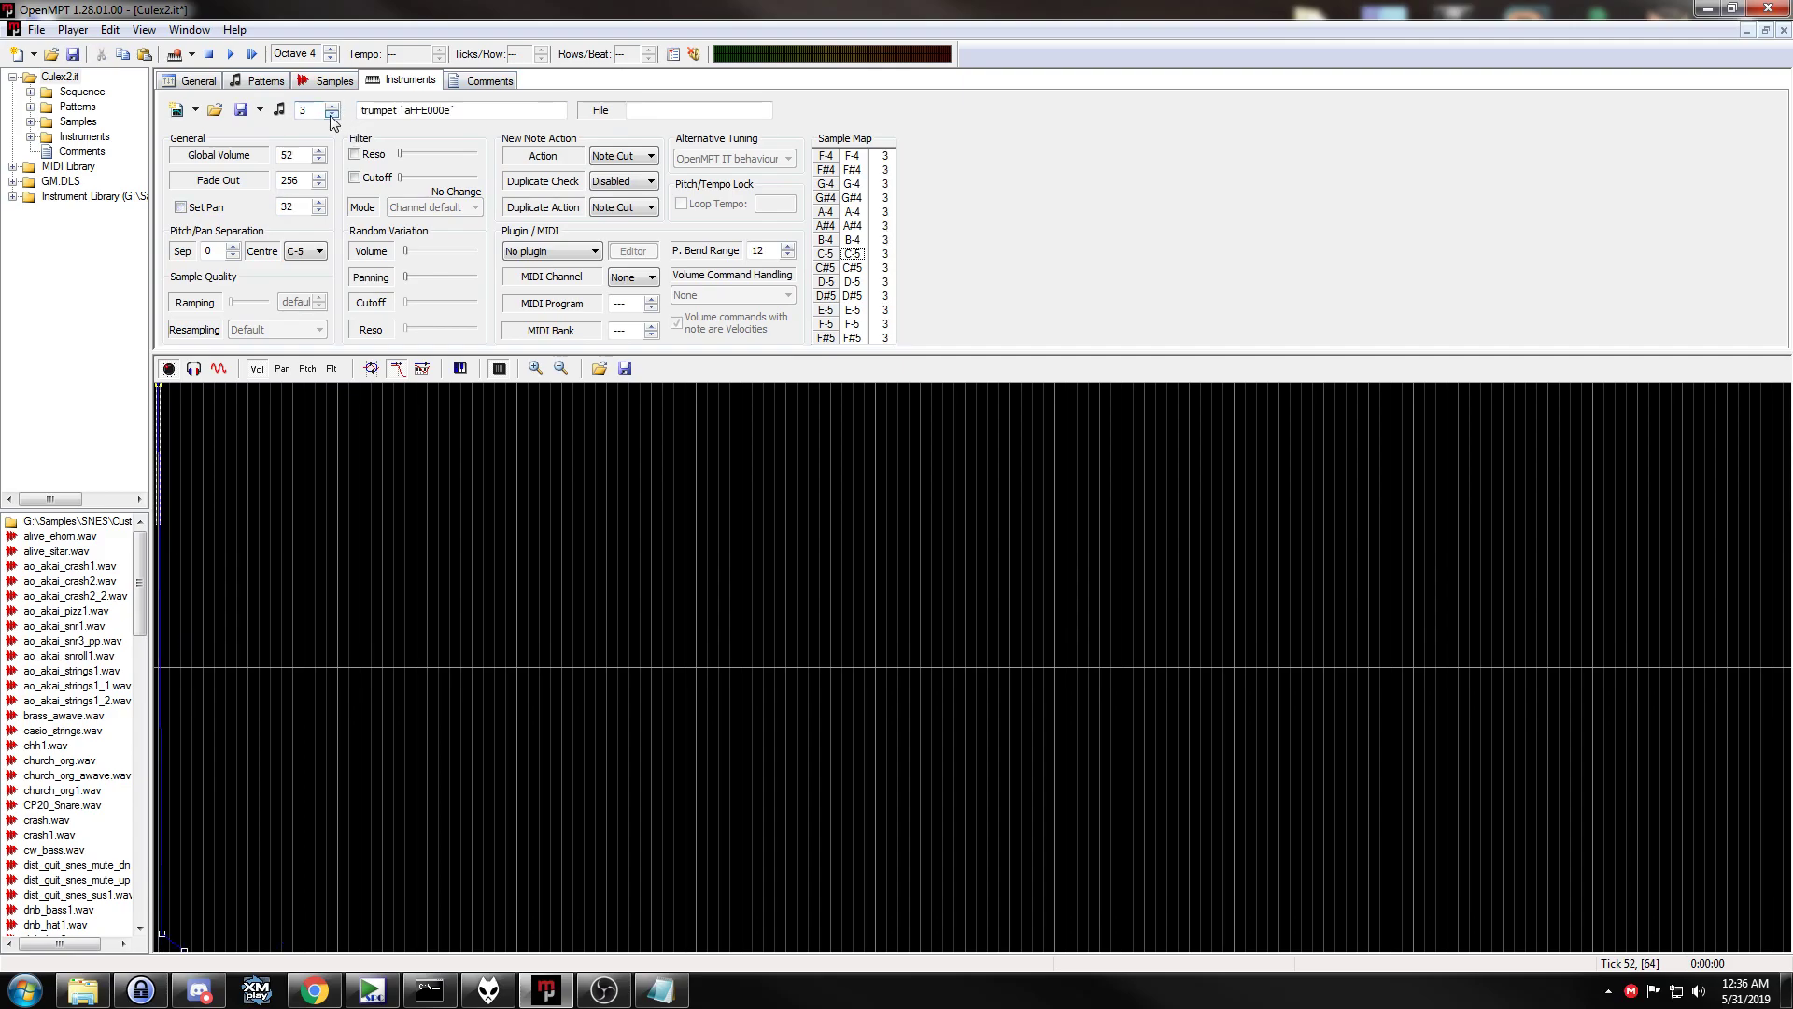
pyautogui.write('e`')
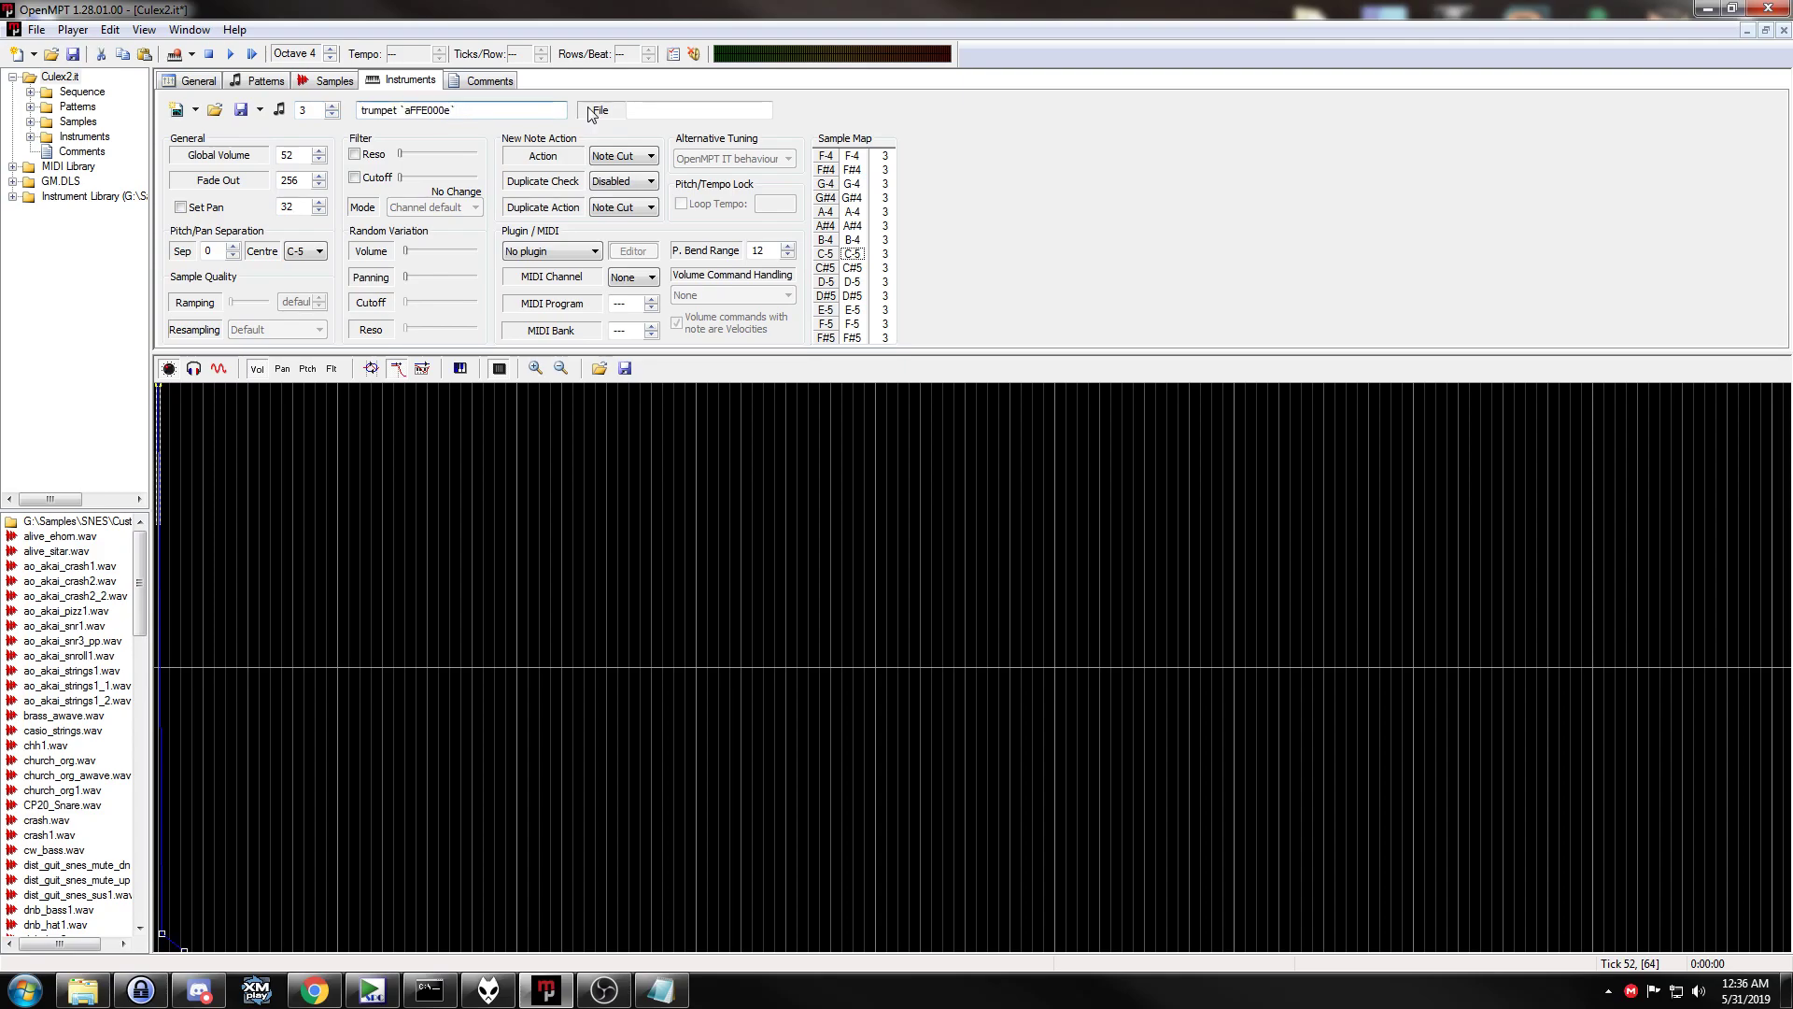
pyautogui.press('BackSpace')
pyautogui.press('BackSpace')
pyautogui.press('Right')
pyautogui.press('Right')
pyautogui.press('Right')
pyautogui.press('Right')
pyautogui.press('Right')
pyautogui.click(331, 115)
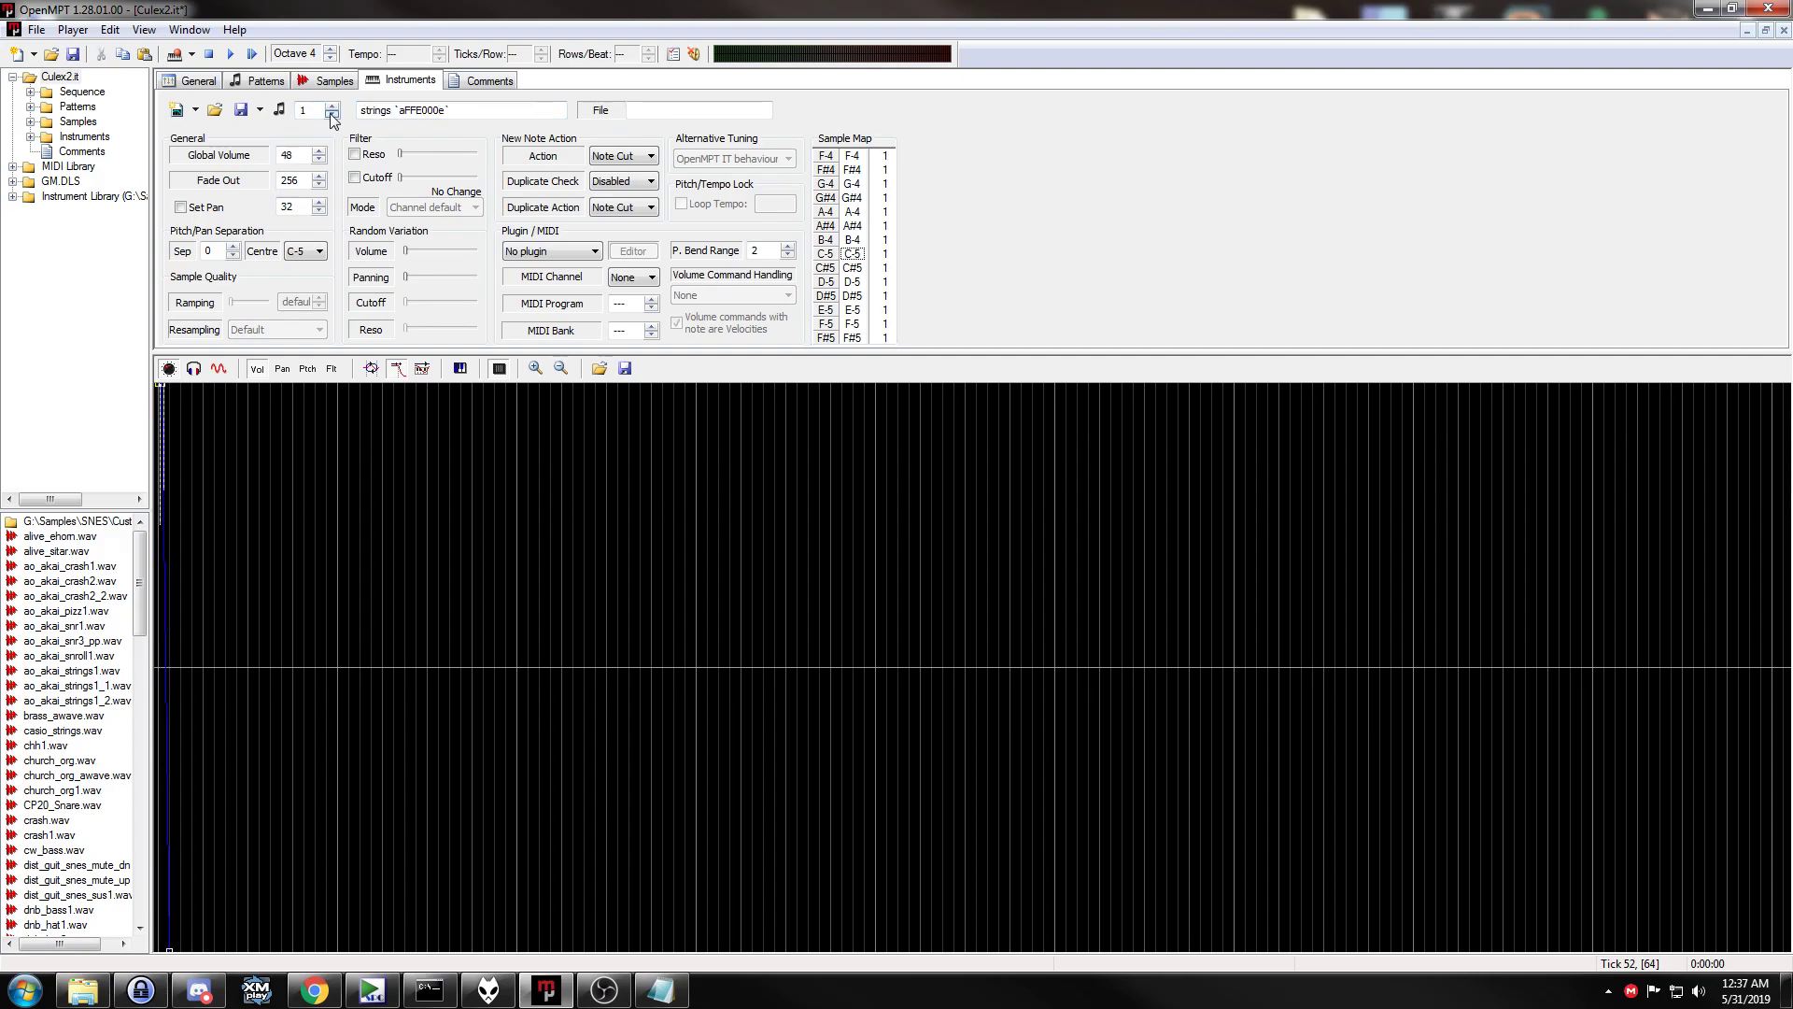
# Examine the echo, fir and master option values in the Culex2.it song message by highlighting each one.
pyautogui.click(472, 81)
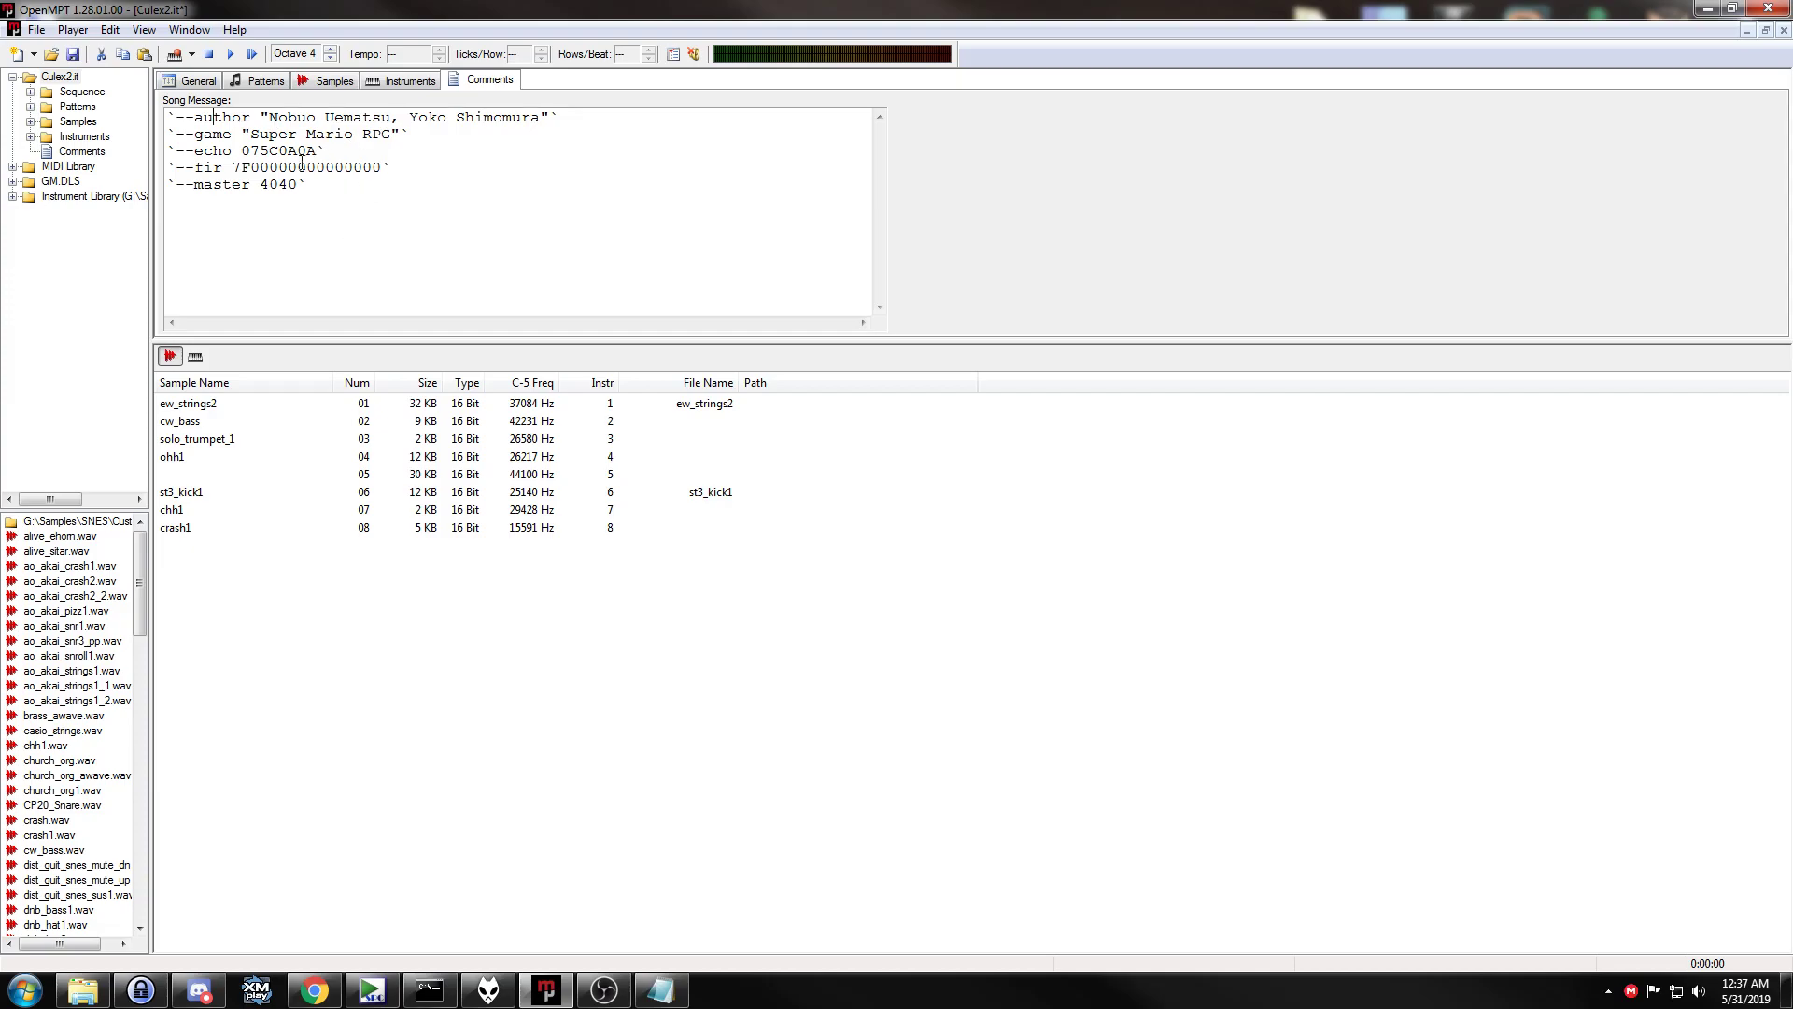
pyautogui.moveTo(195, 150); pyautogui.dragTo(258, 151)
pyautogui.click(271, 150)
pyautogui.moveTo(262, 151); pyautogui.dragTo(282, 150)
pyautogui.moveTo(279, 151); pyautogui.dragTo(319, 150)
pyautogui.click(335, 150)
pyautogui.moveTo(231, 167); pyautogui.dragTo(381, 165)
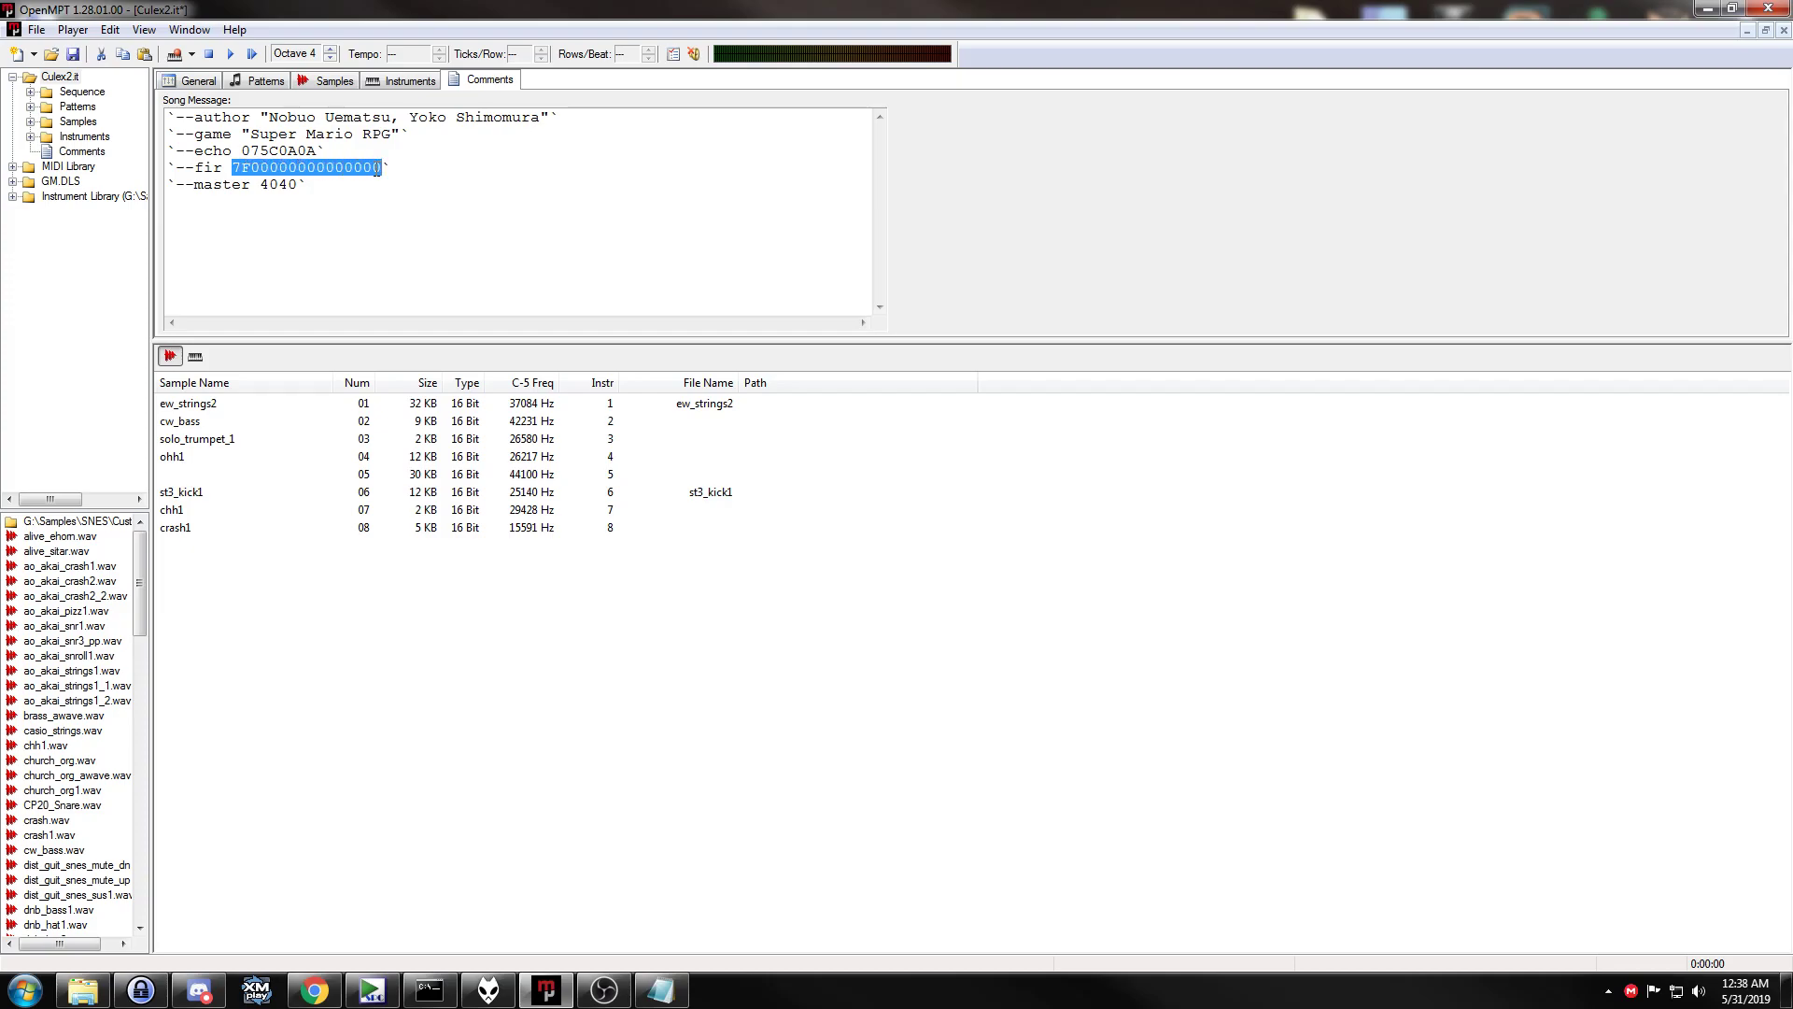
pyautogui.click(308, 184)
pyautogui.moveTo(260, 184); pyautogui.dragTo(299, 184)
pyautogui.click(322, 185)
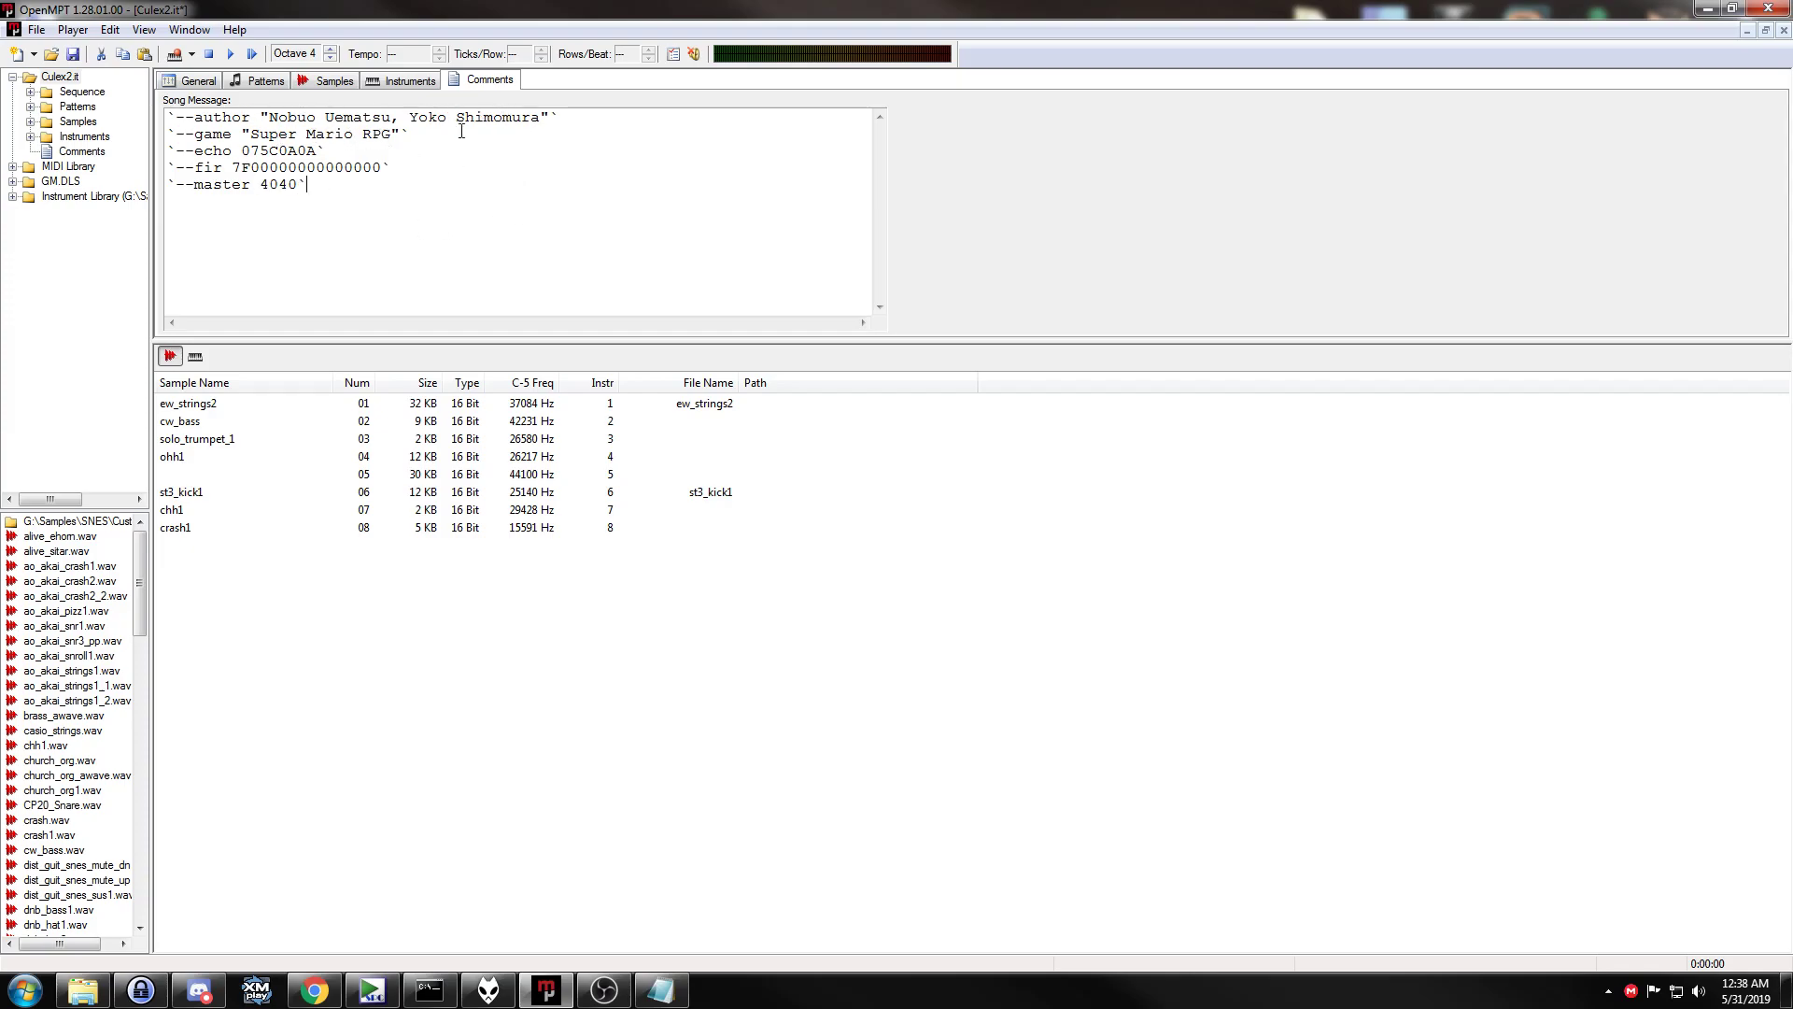
# Open KusterasJourney2.it to view the addmml options in its song message, and close that module.
pyautogui.click(36, 29)
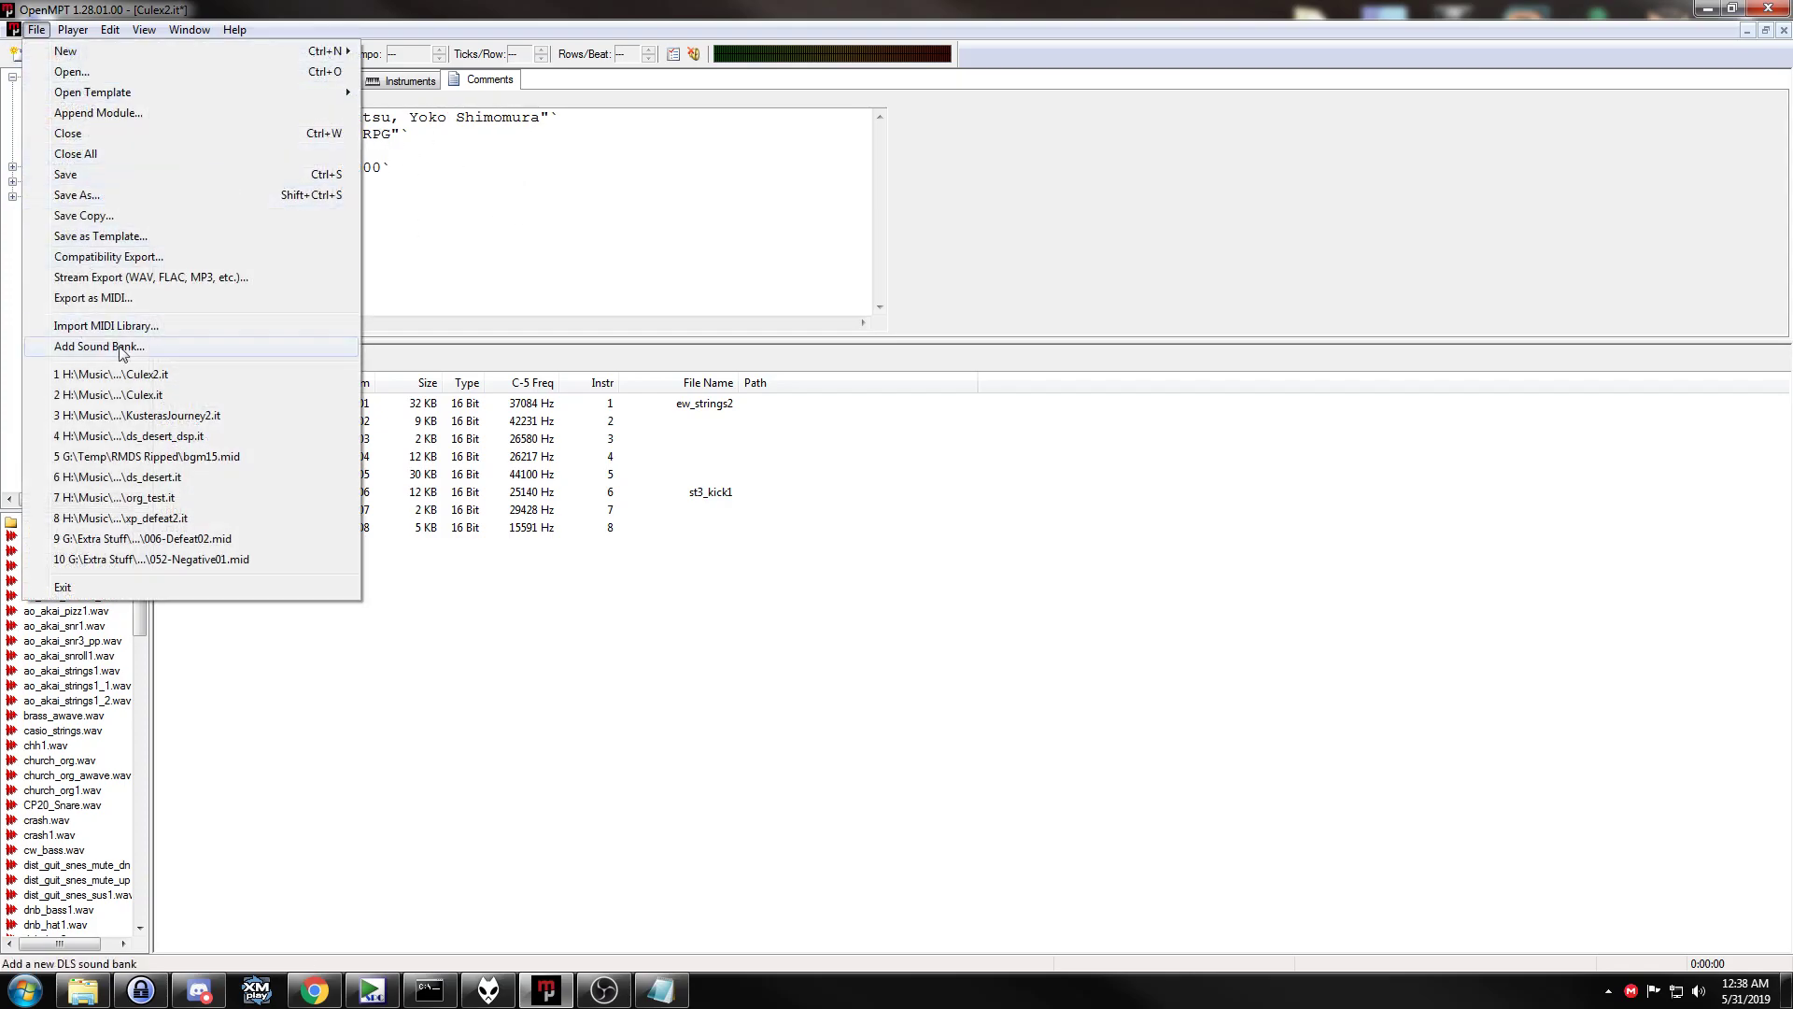
pyautogui.click(215, 415)
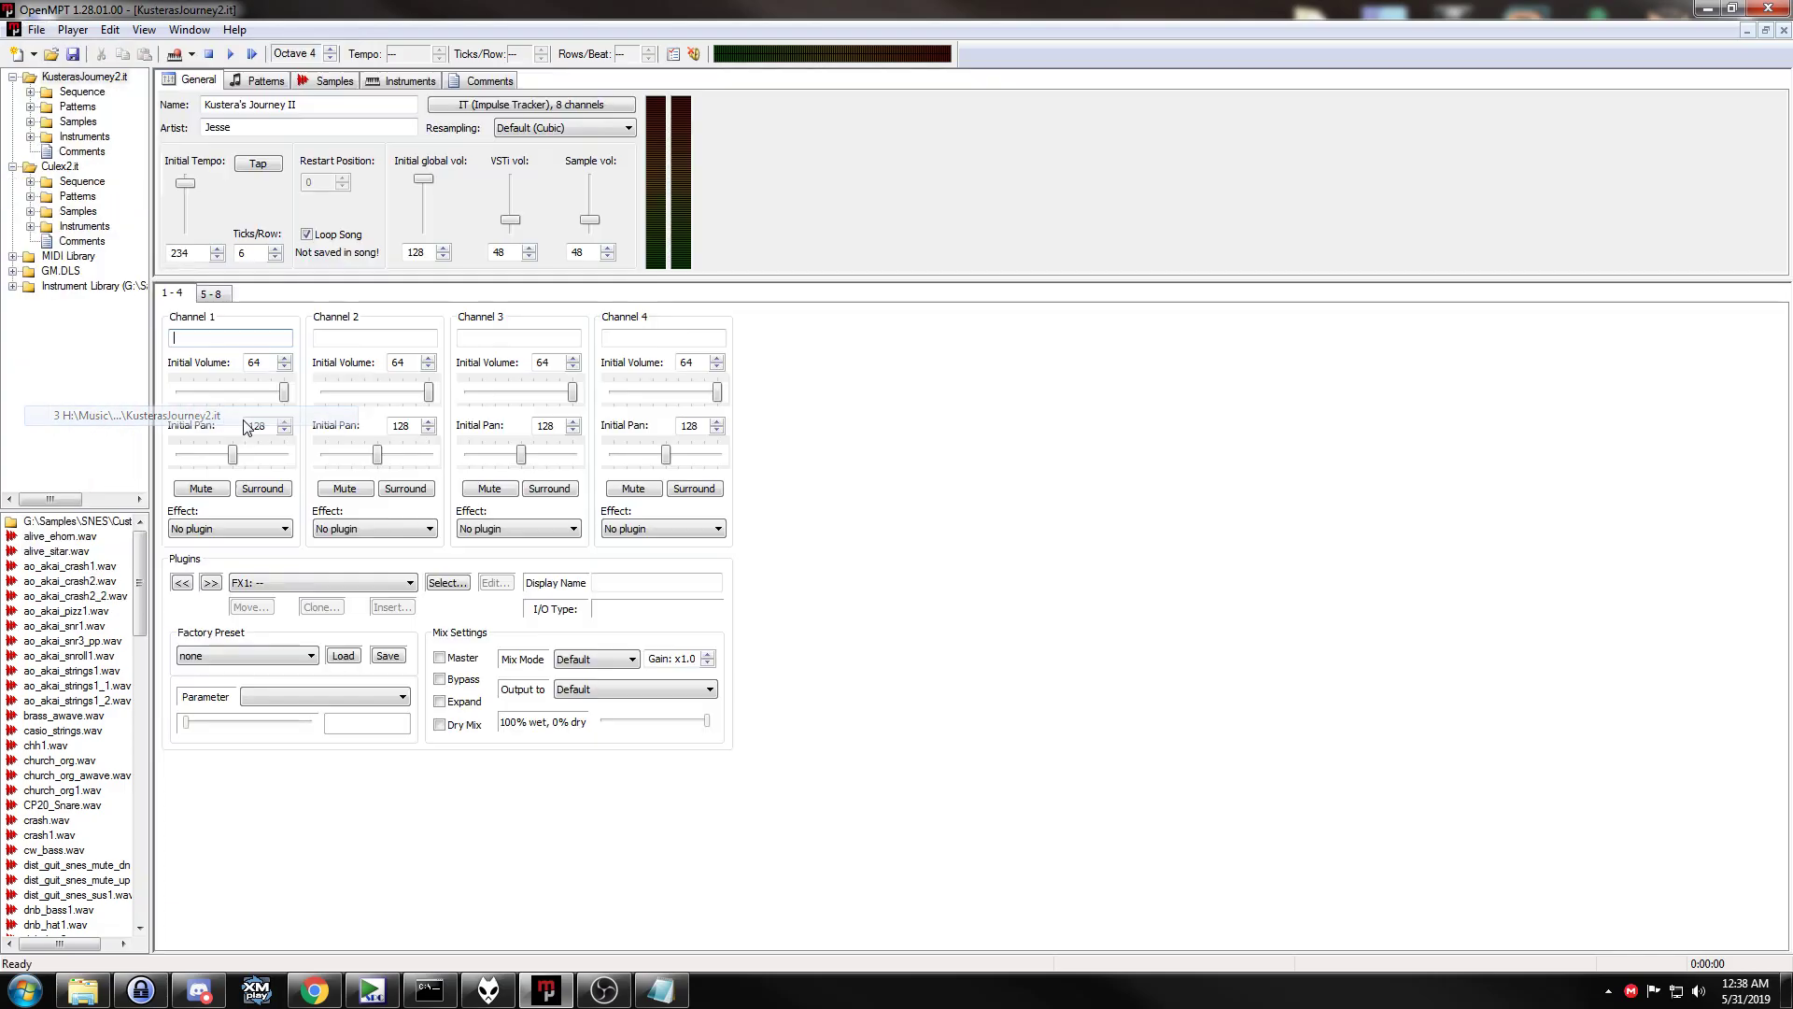
pyautogui.click(474, 82)
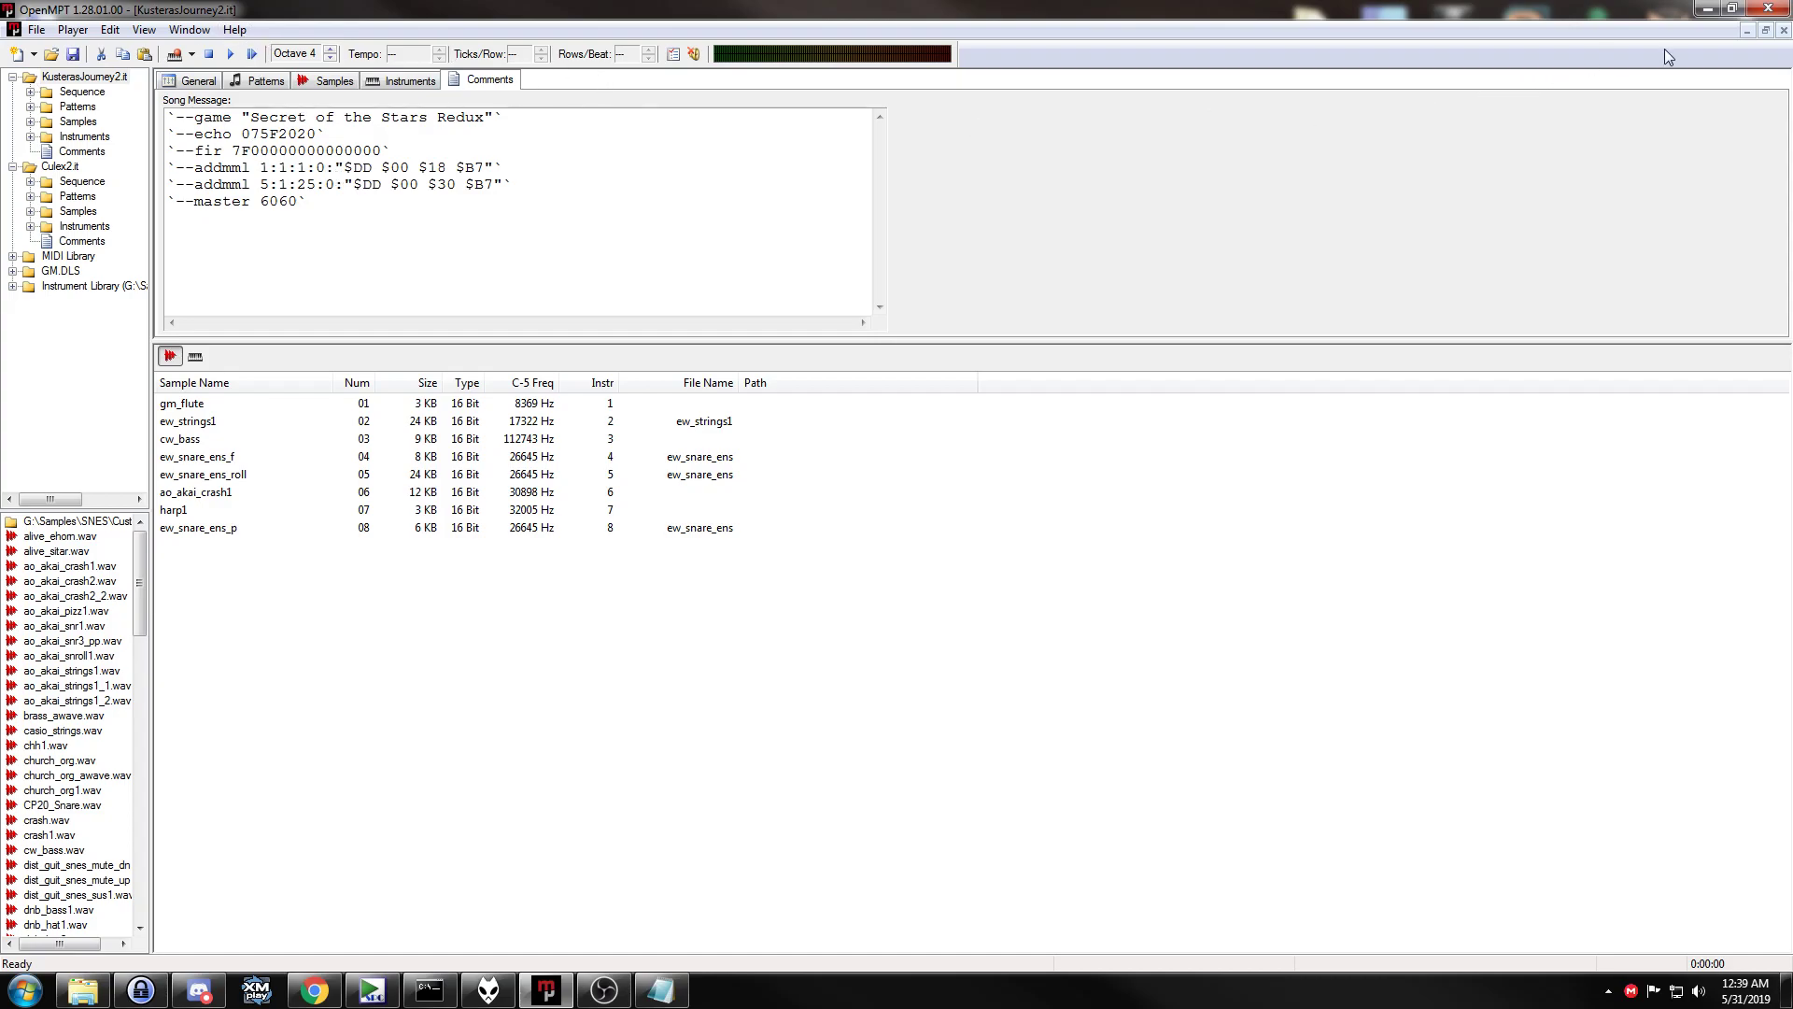
pyautogui.click(1783, 33)
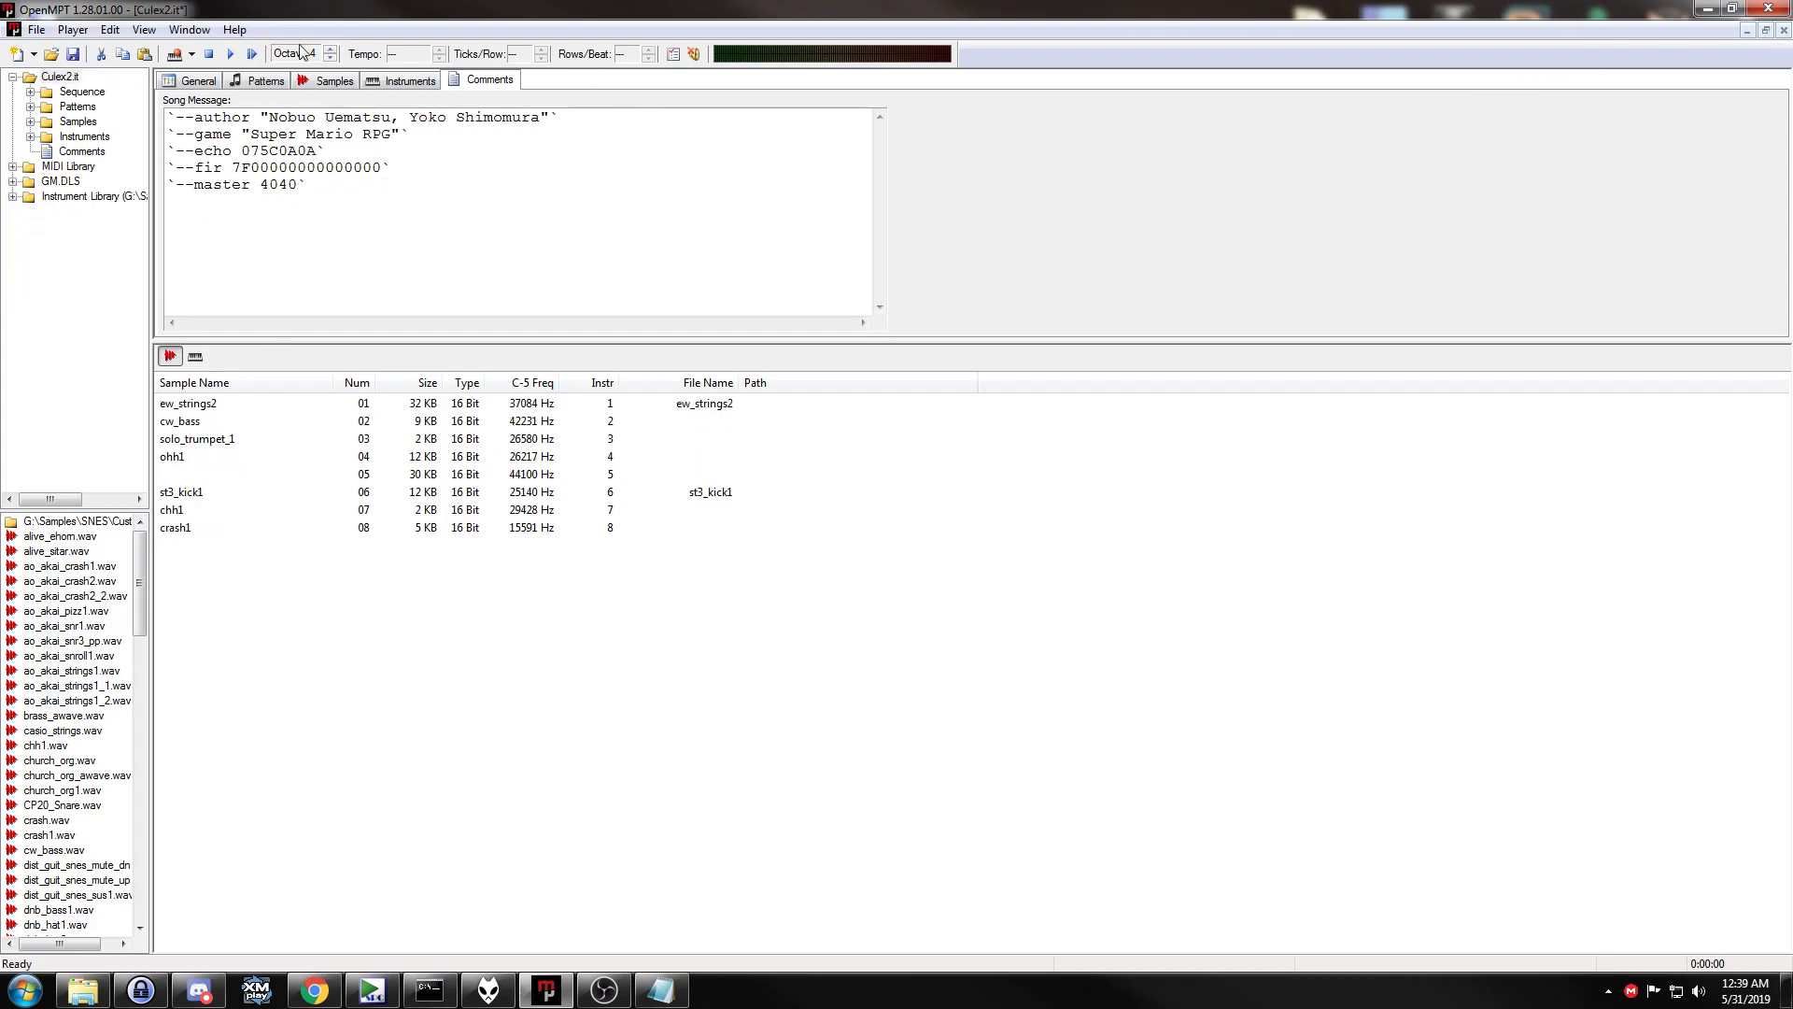
# Review the song name and volume settings in Culex2.it's general properties, and return to its instruments.
pyautogui.click(190, 81)
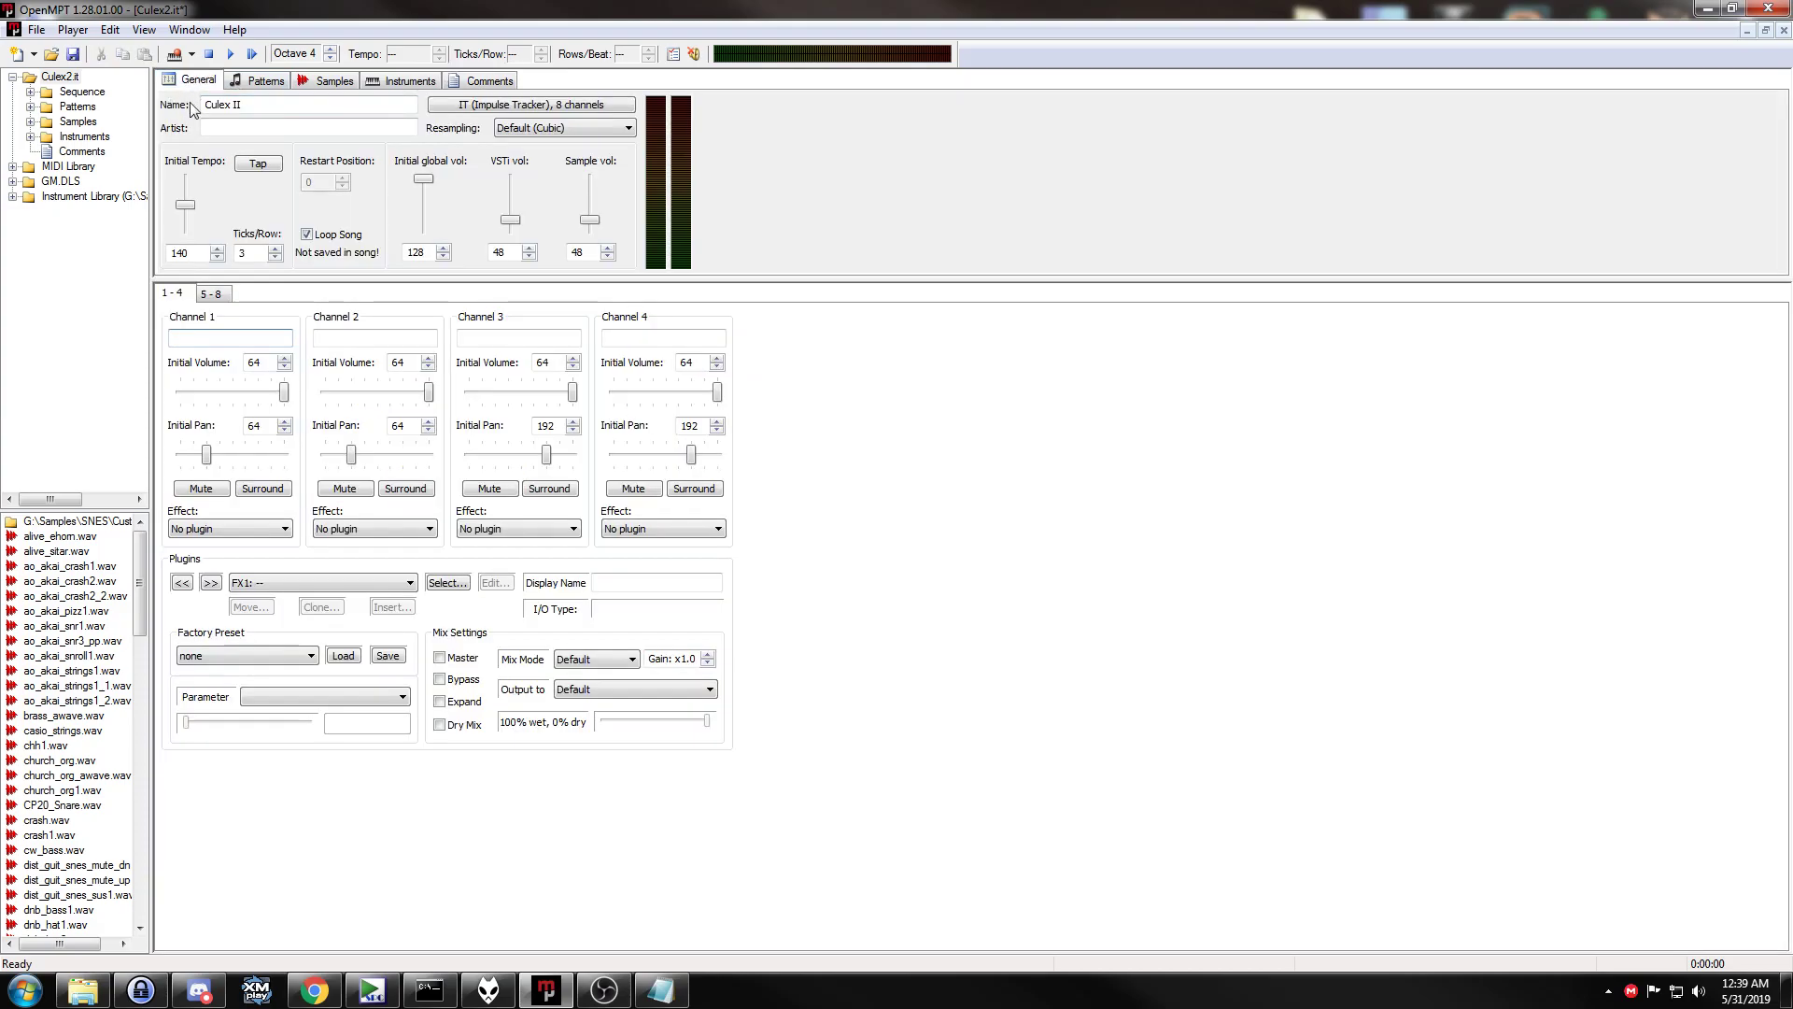
pyautogui.moveTo(283, 106); pyautogui.dragTo(200, 107)
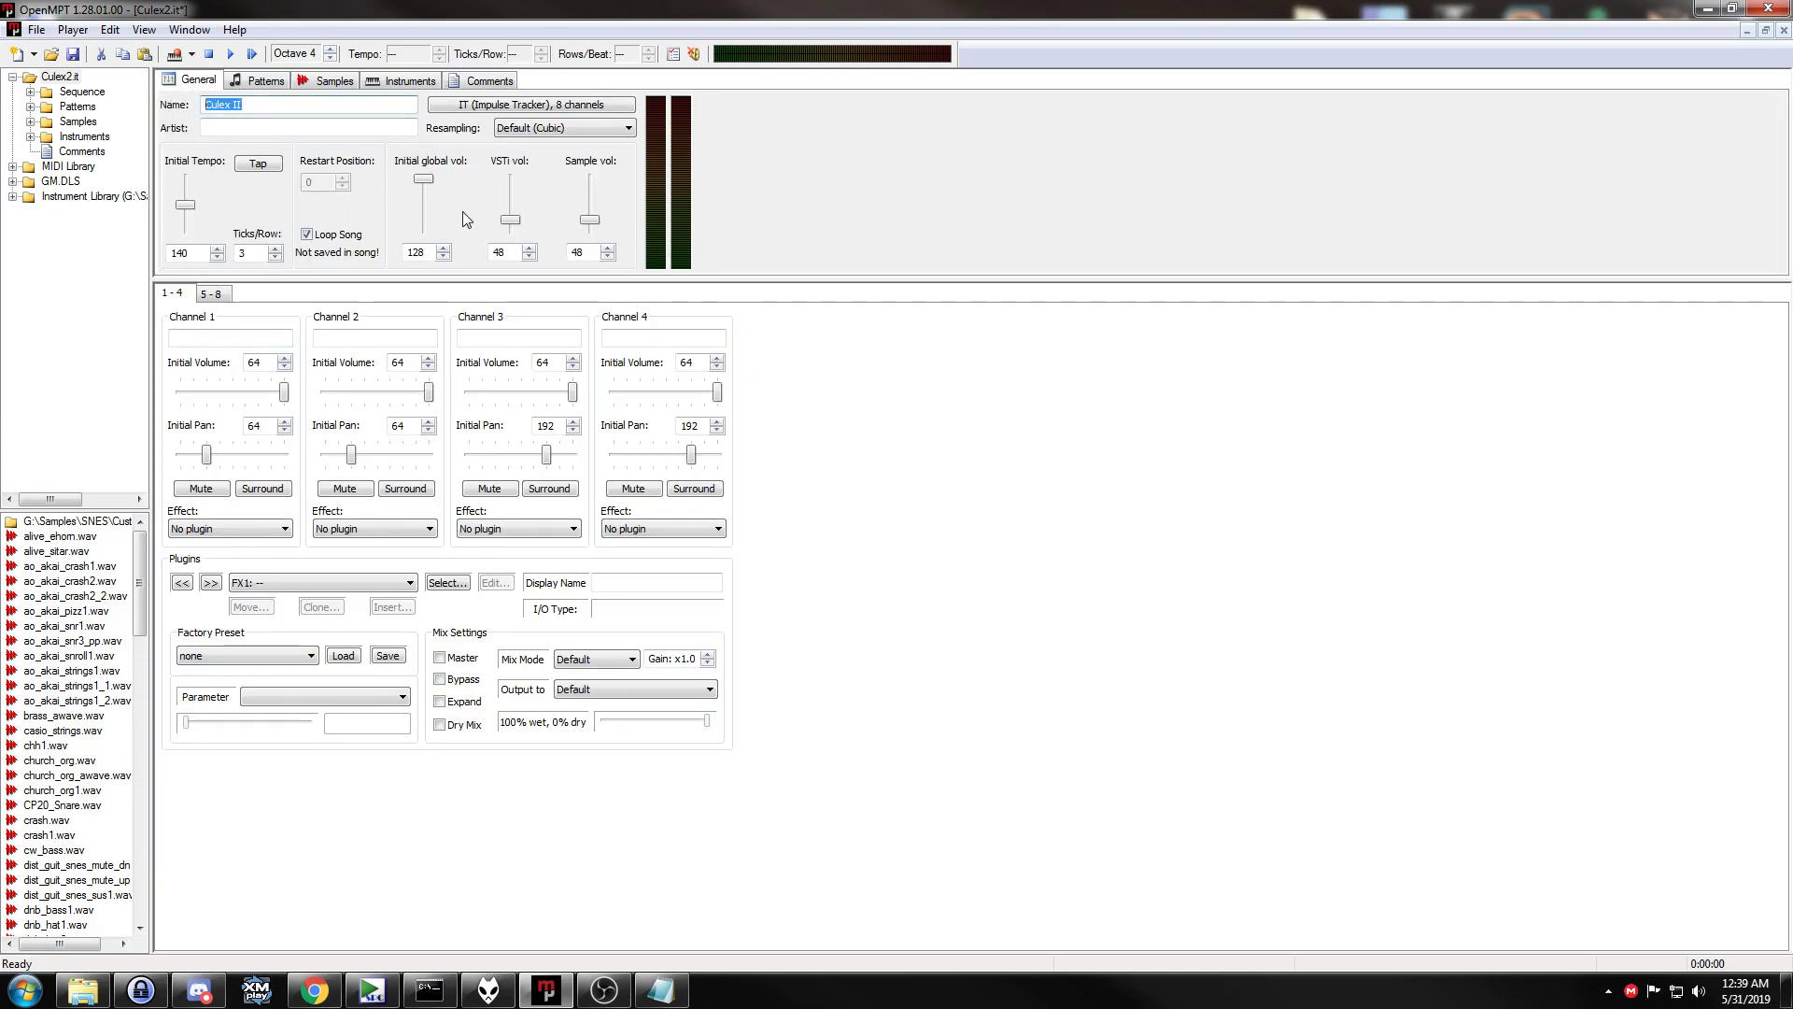
pyautogui.click(504, 250)
pyautogui.doubleClick(577, 252)
pyautogui.click(589, 252)
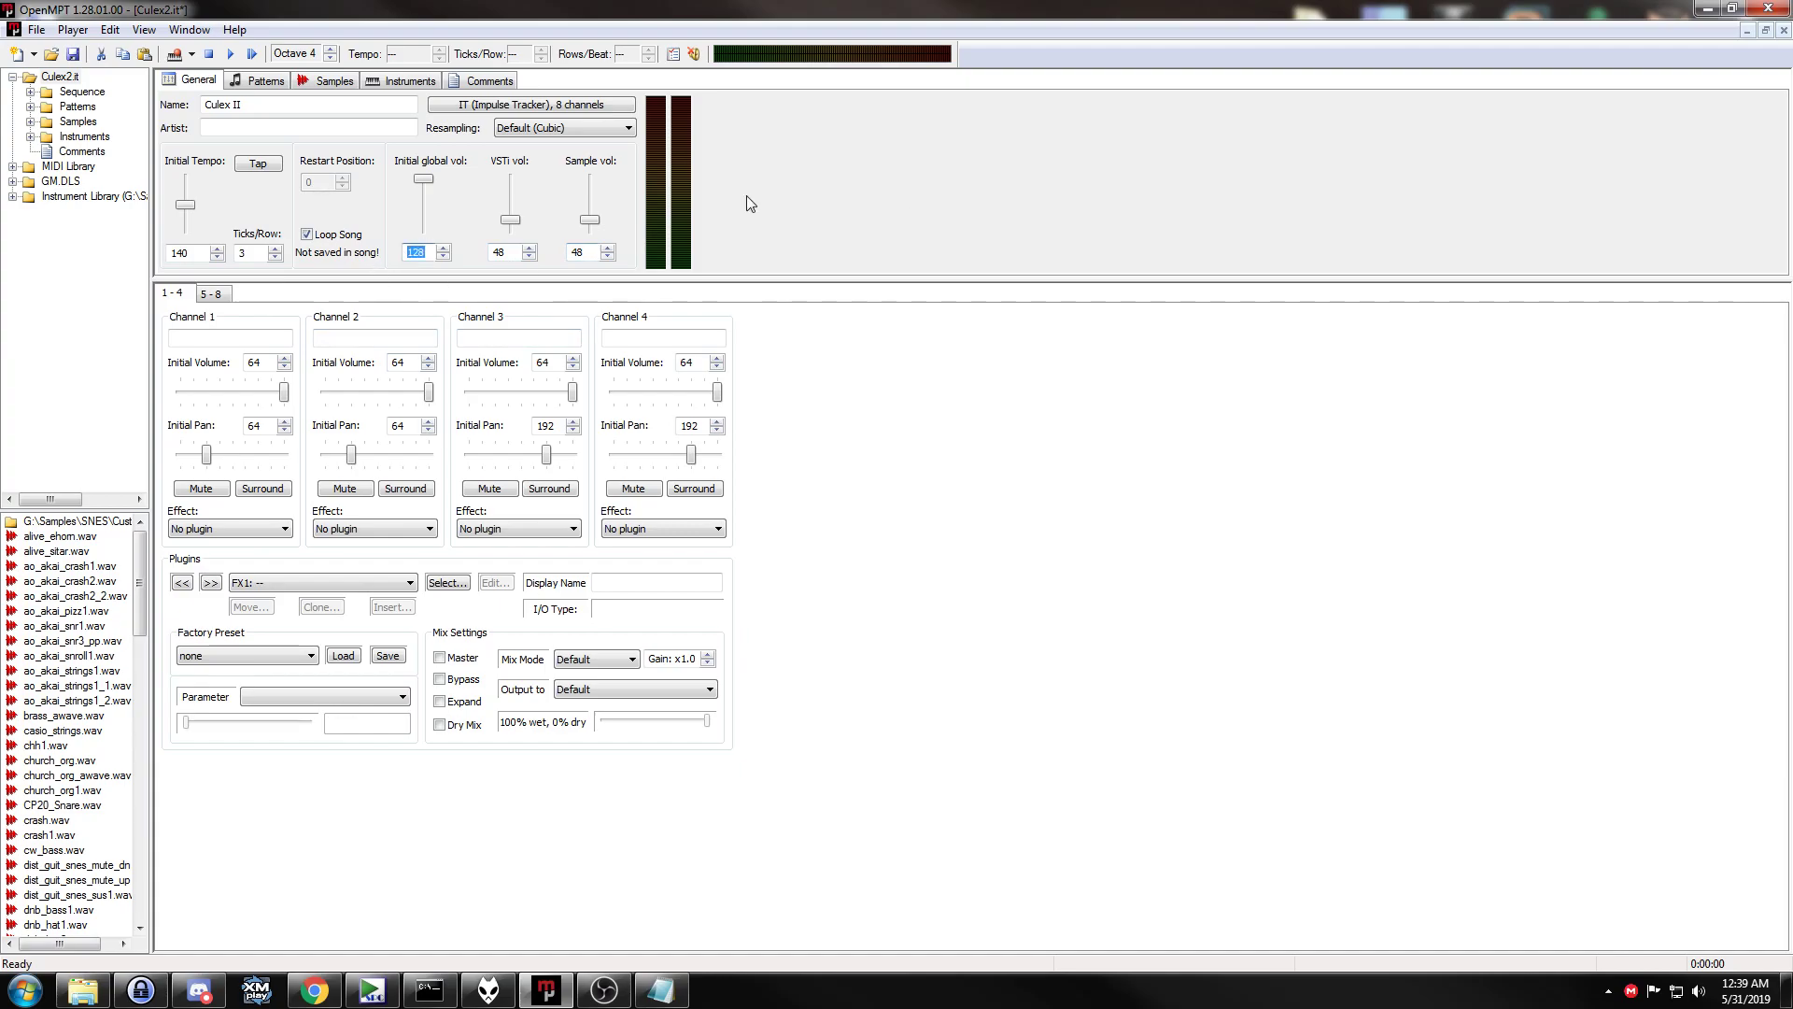
pyautogui.click(397, 82)
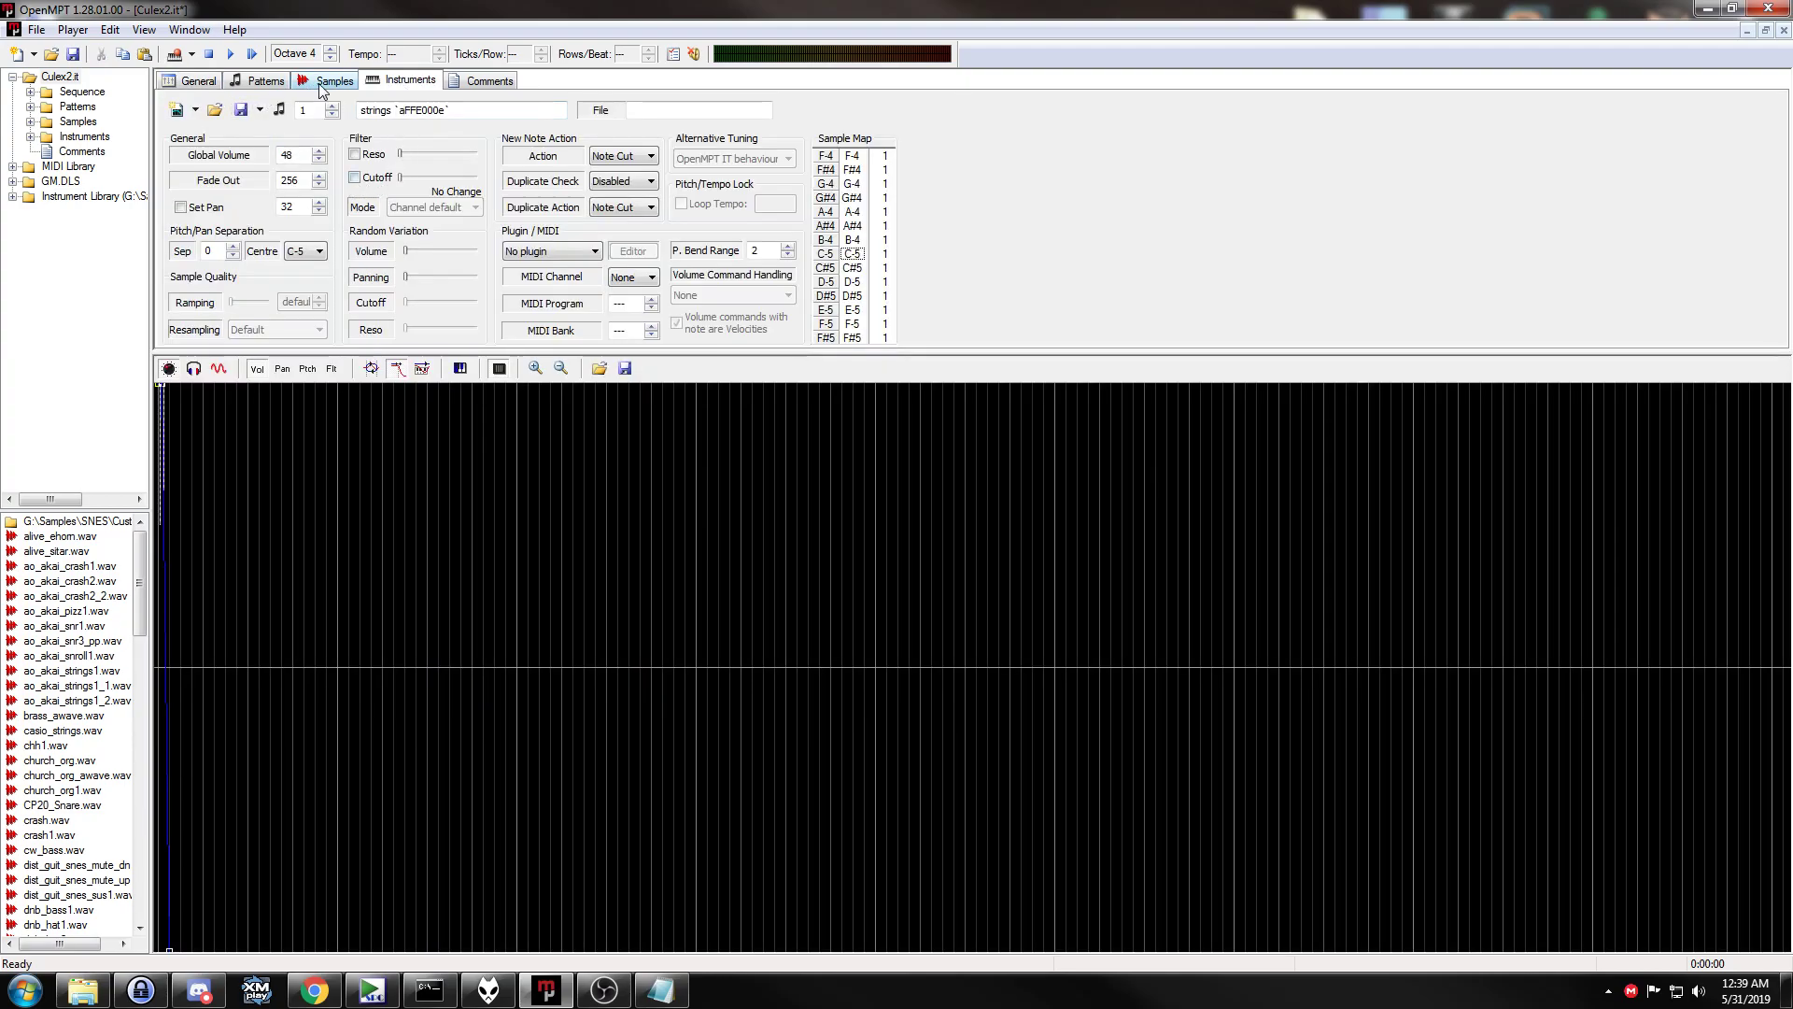
# Step through instruments 1 to 8 of Culex2.it to review the codes in their names, and return to instrument 1.
pyautogui.click(332, 116)
pyautogui.click(331, 116)
pyautogui.click(332, 116)
pyautogui.click(331, 115)
pyautogui.click(332, 107)
pyautogui.click(332, 106)
pyautogui.click(332, 106)
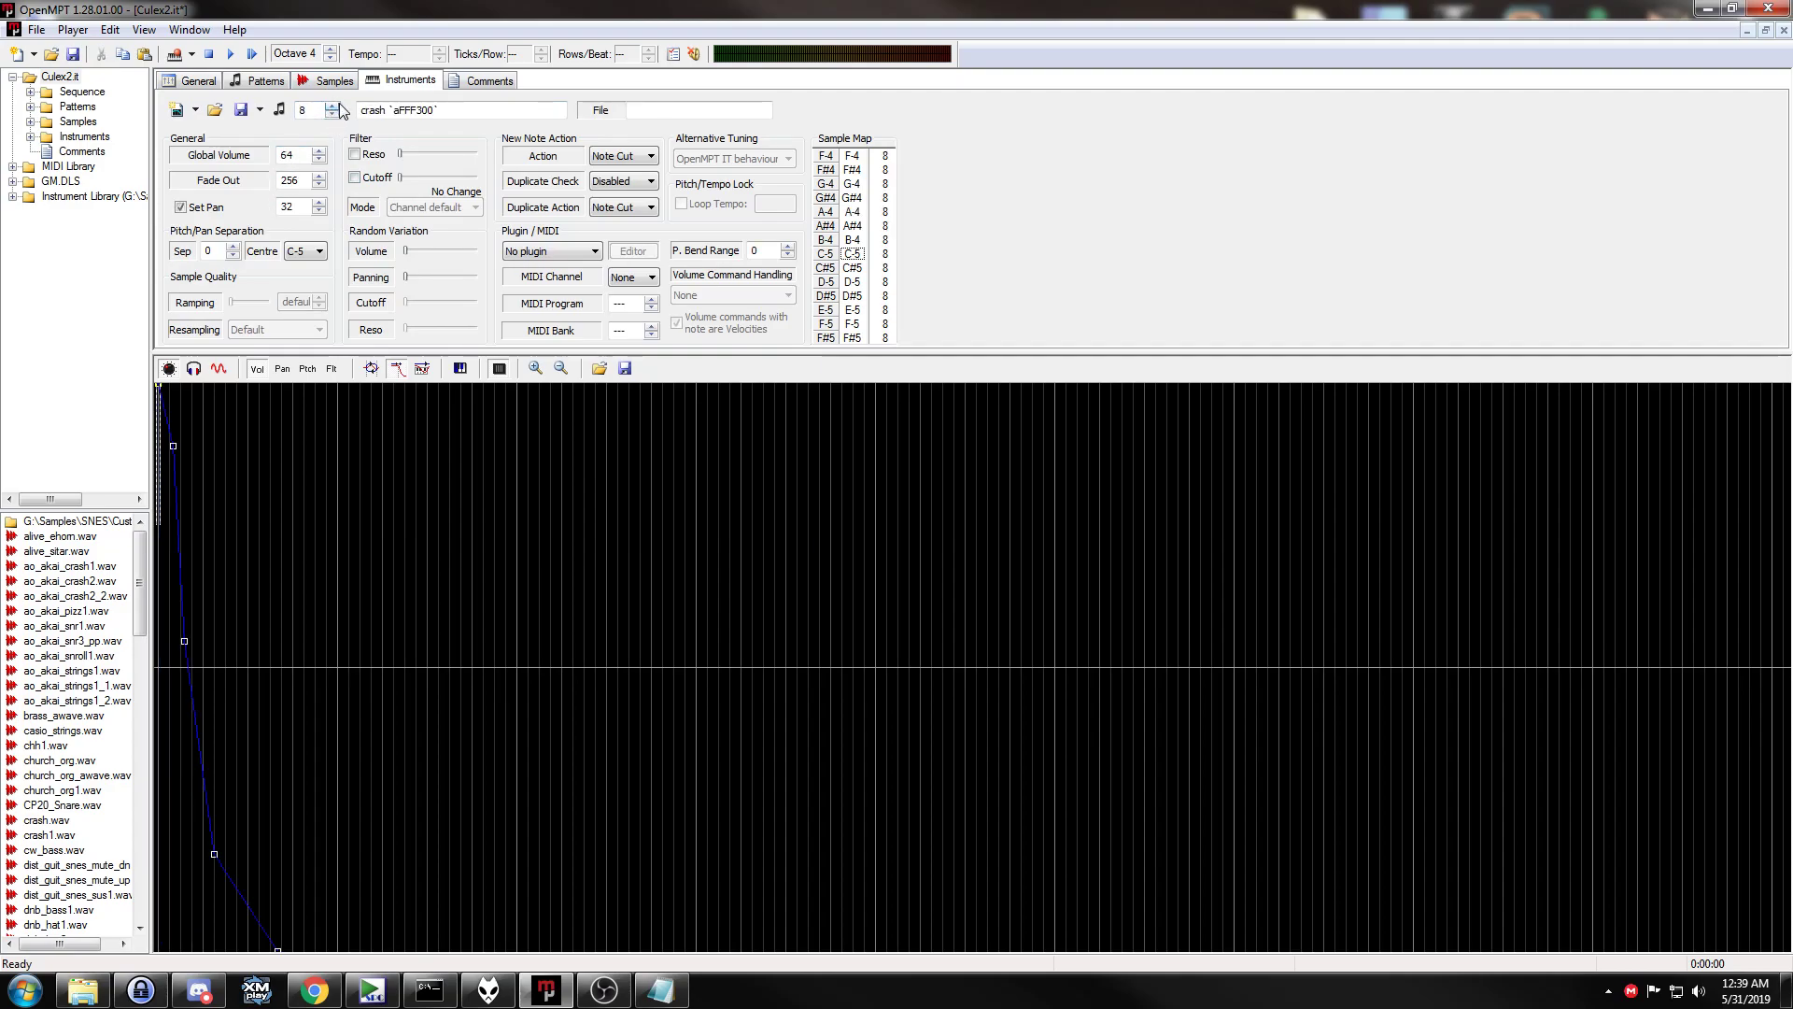
pyautogui.click(333, 106)
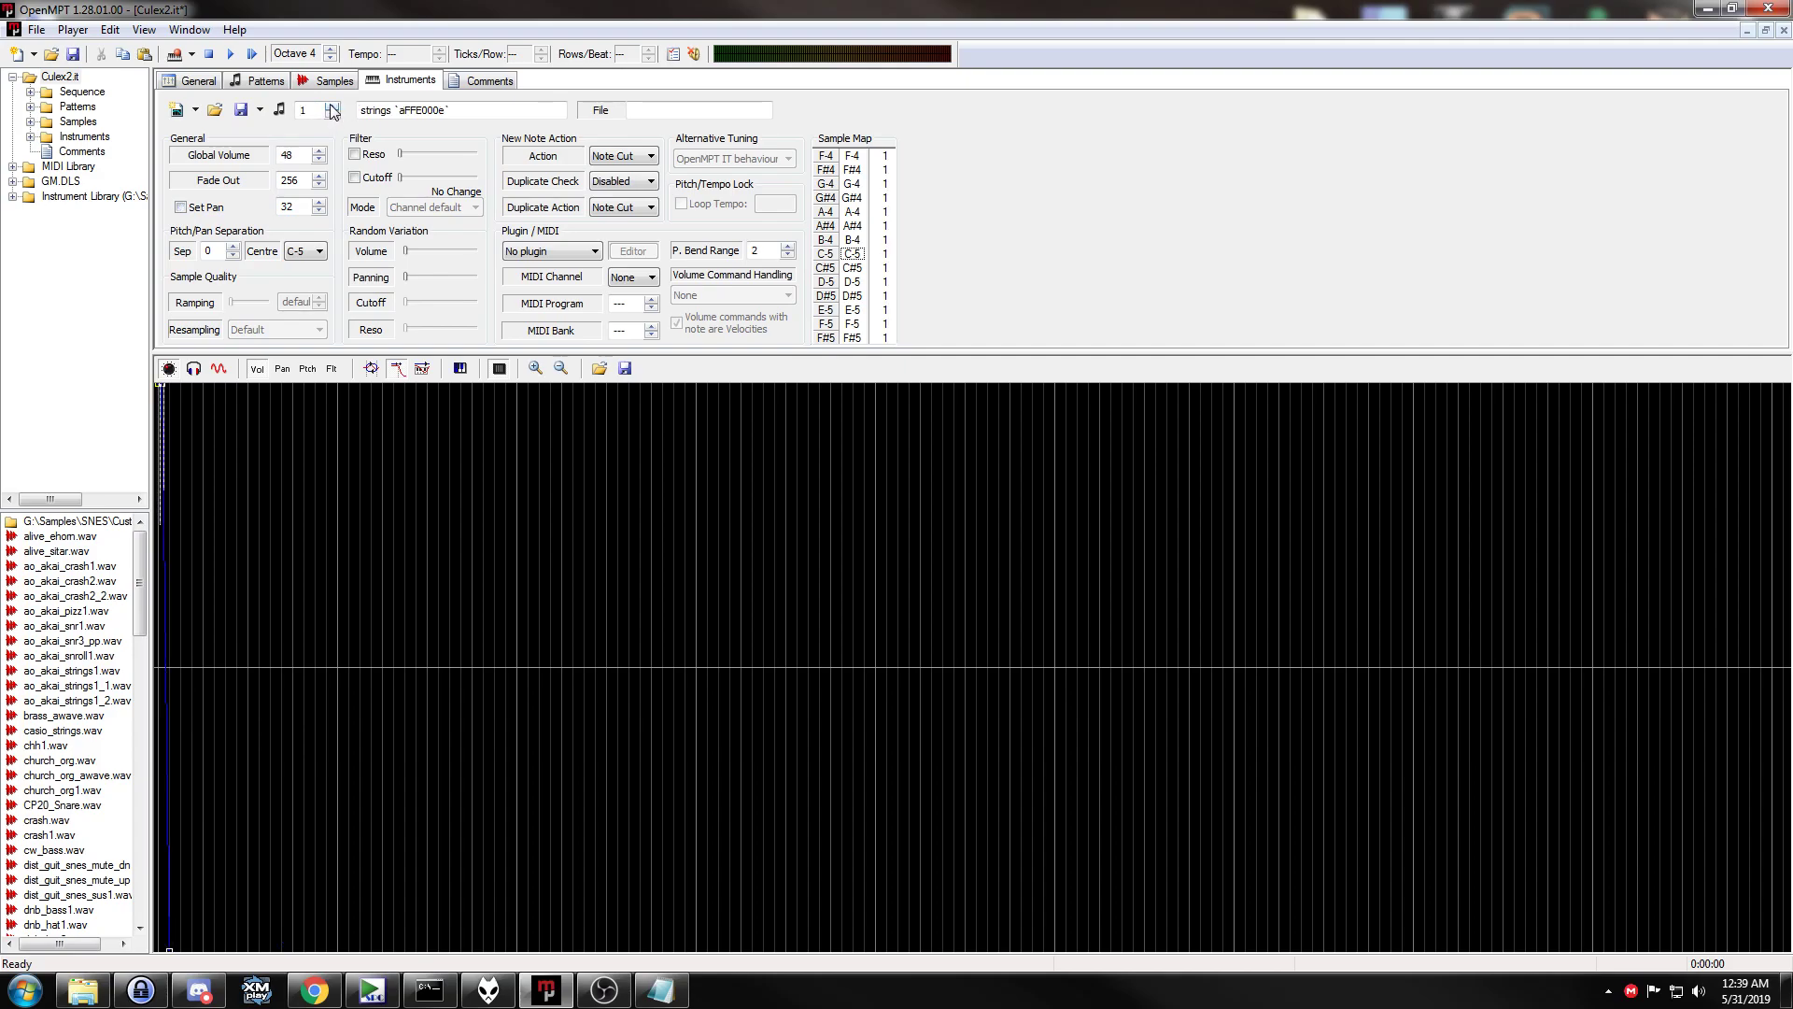
# Play Culex2.it briefly from its start in the pattern view, stop playback, and save the module.
pyautogui.click(257, 84)
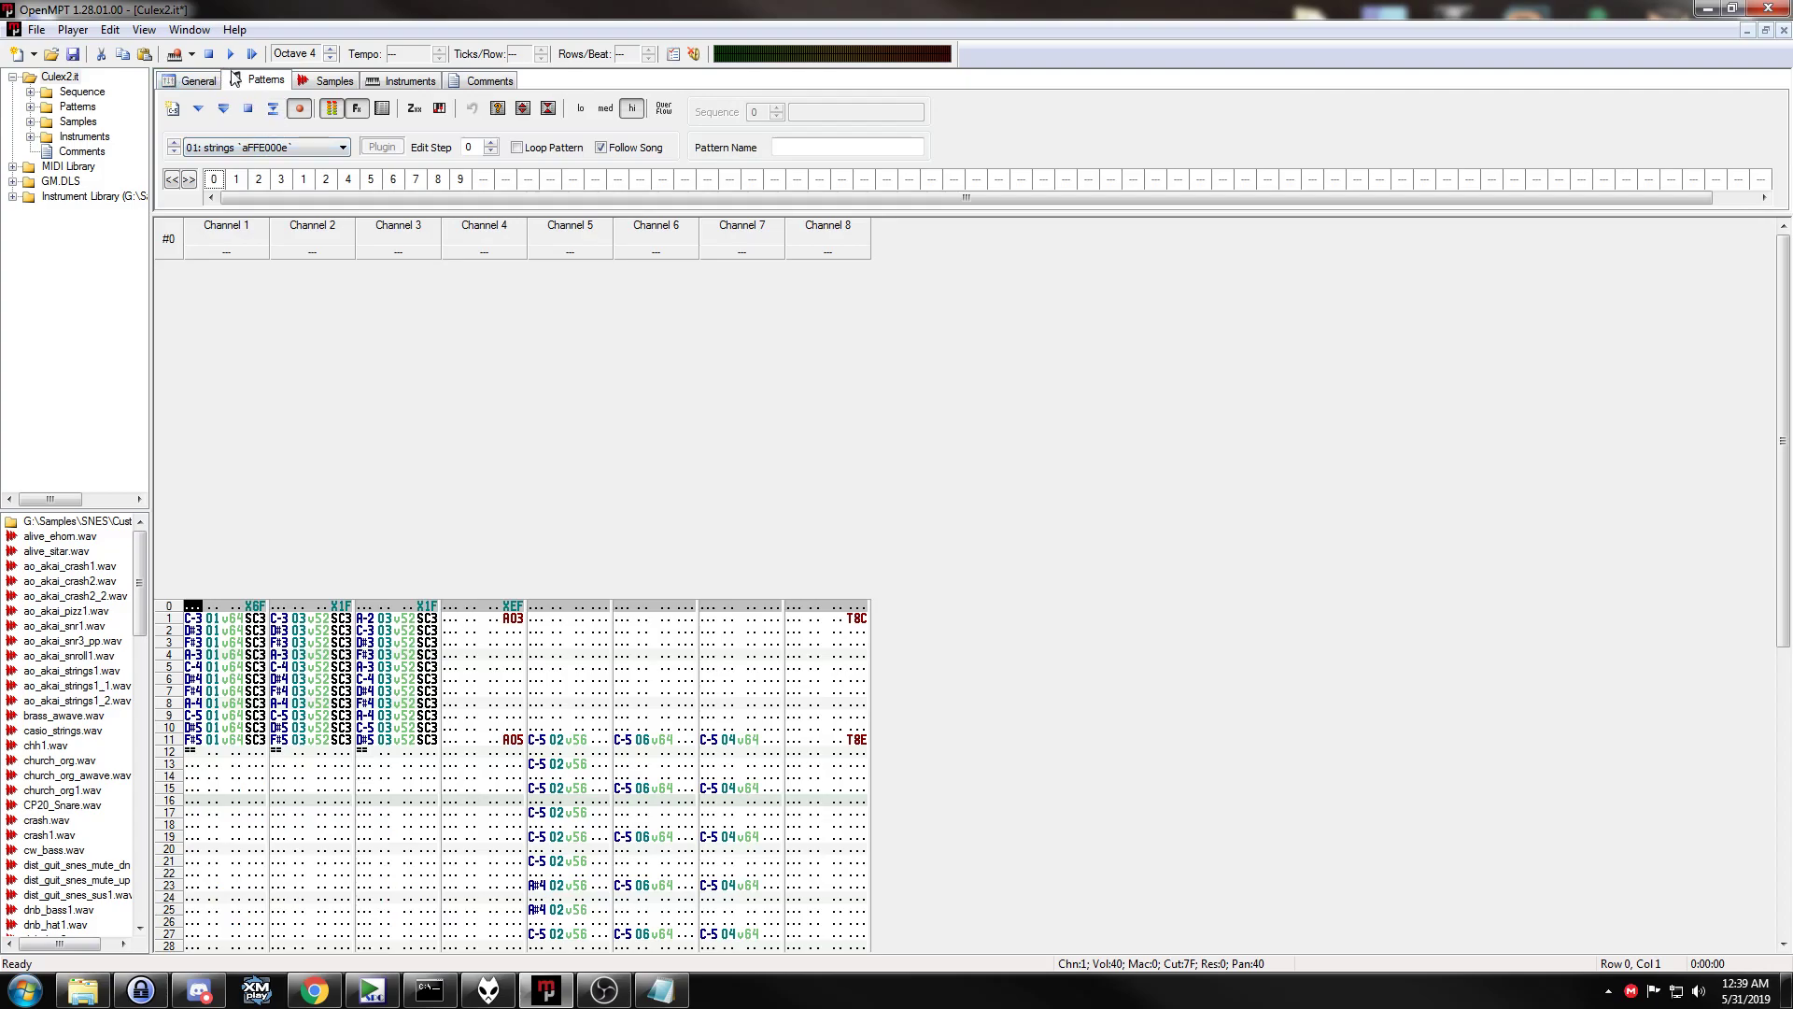
pyautogui.click(253, 54)
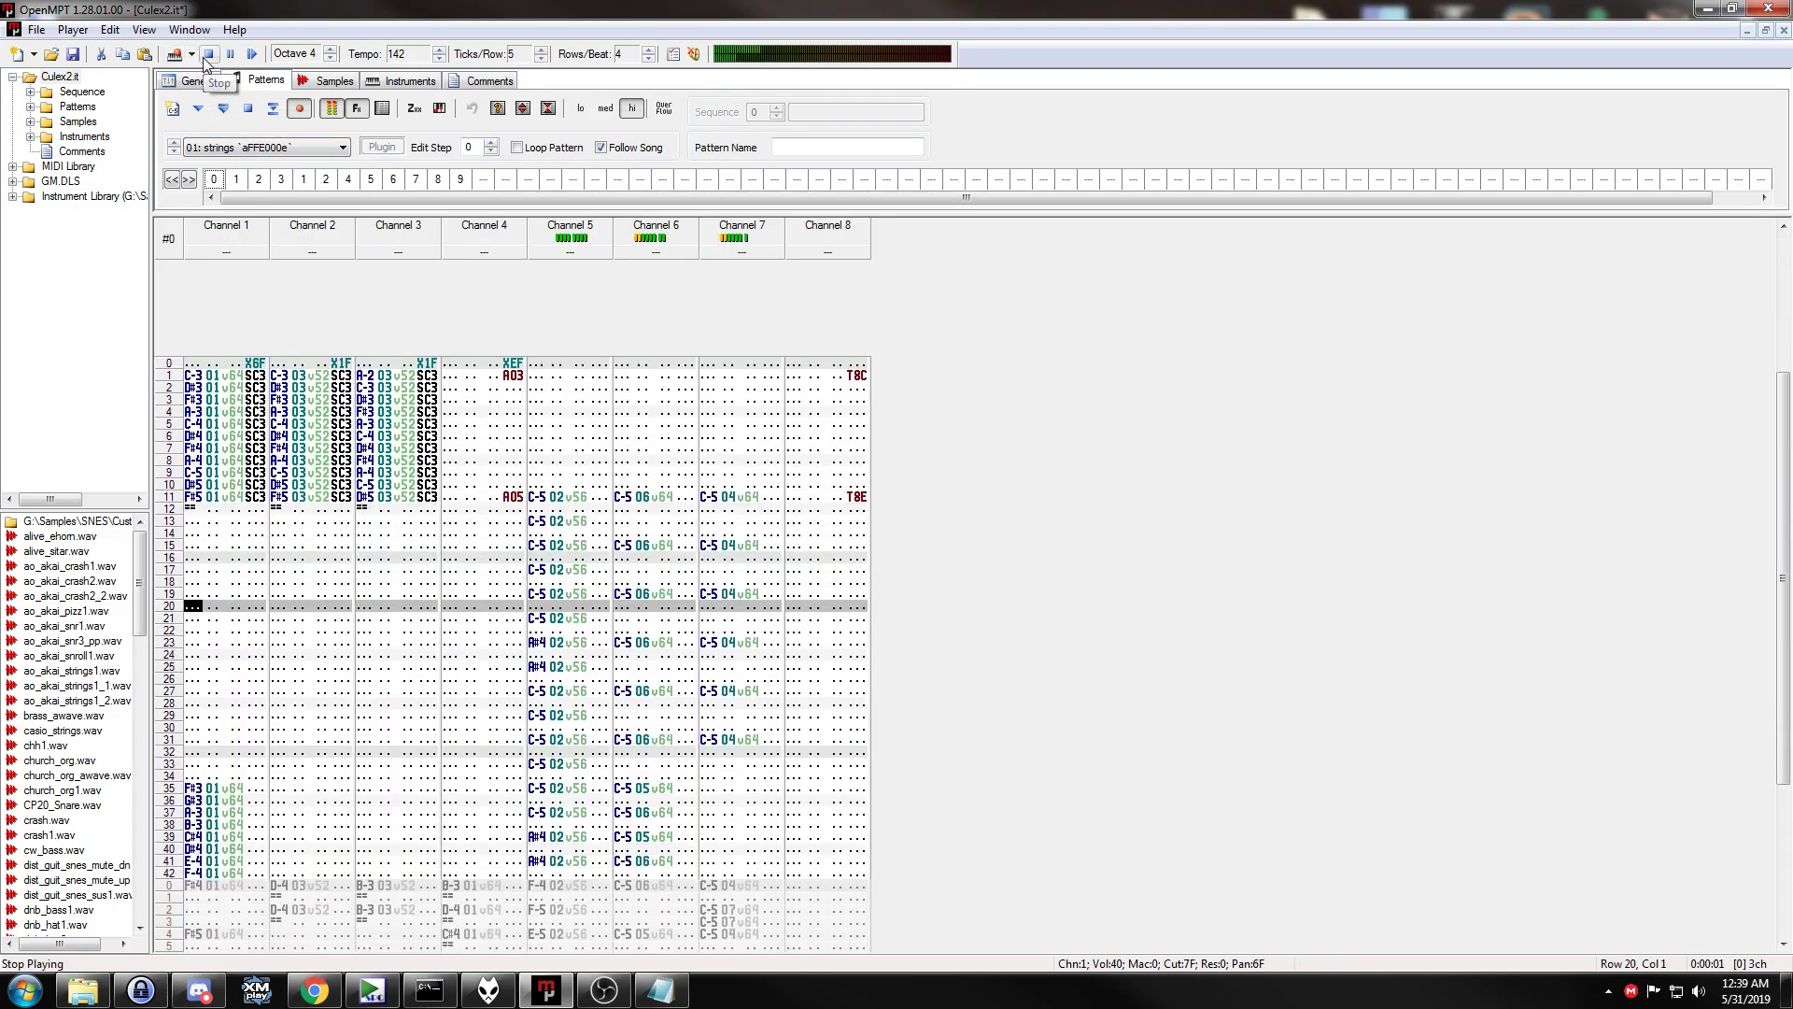
pyautogui.click(210, 56)
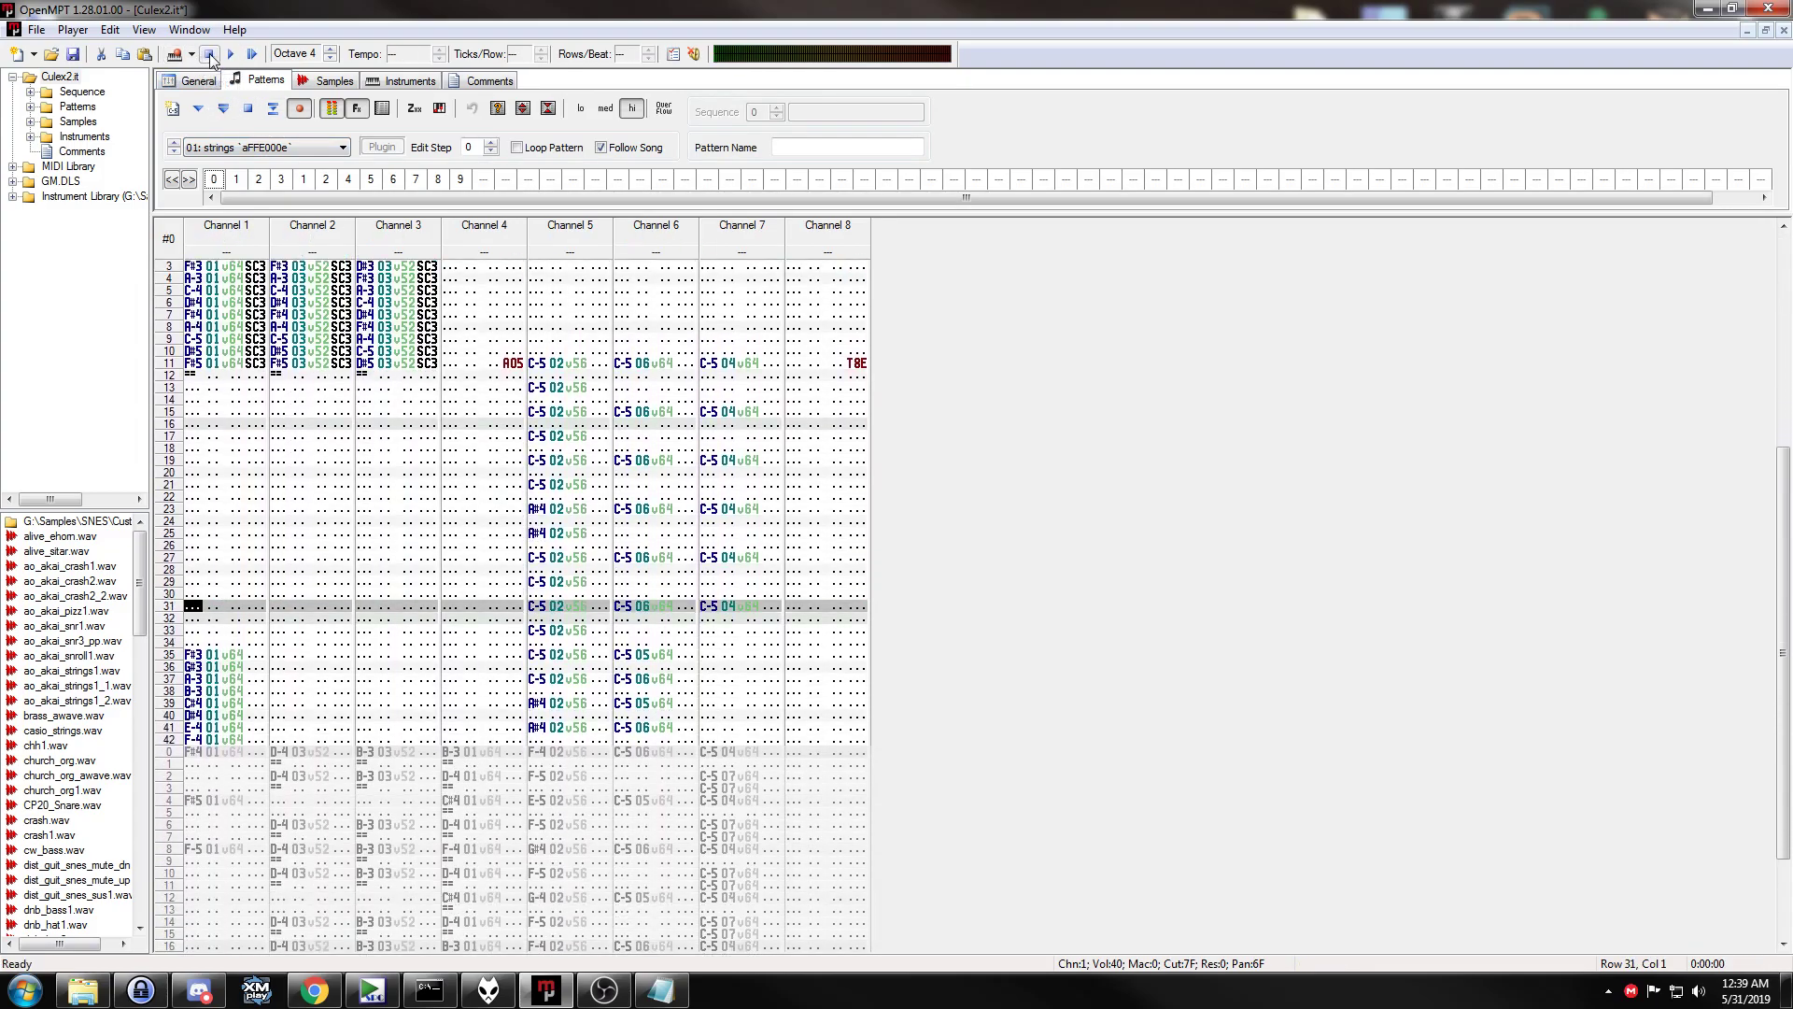
pyautogui.click(75, 55)
# Review the format and playback options in Culex2.it's song properties, and close them without changes.
pyautogui.click(194, 80)
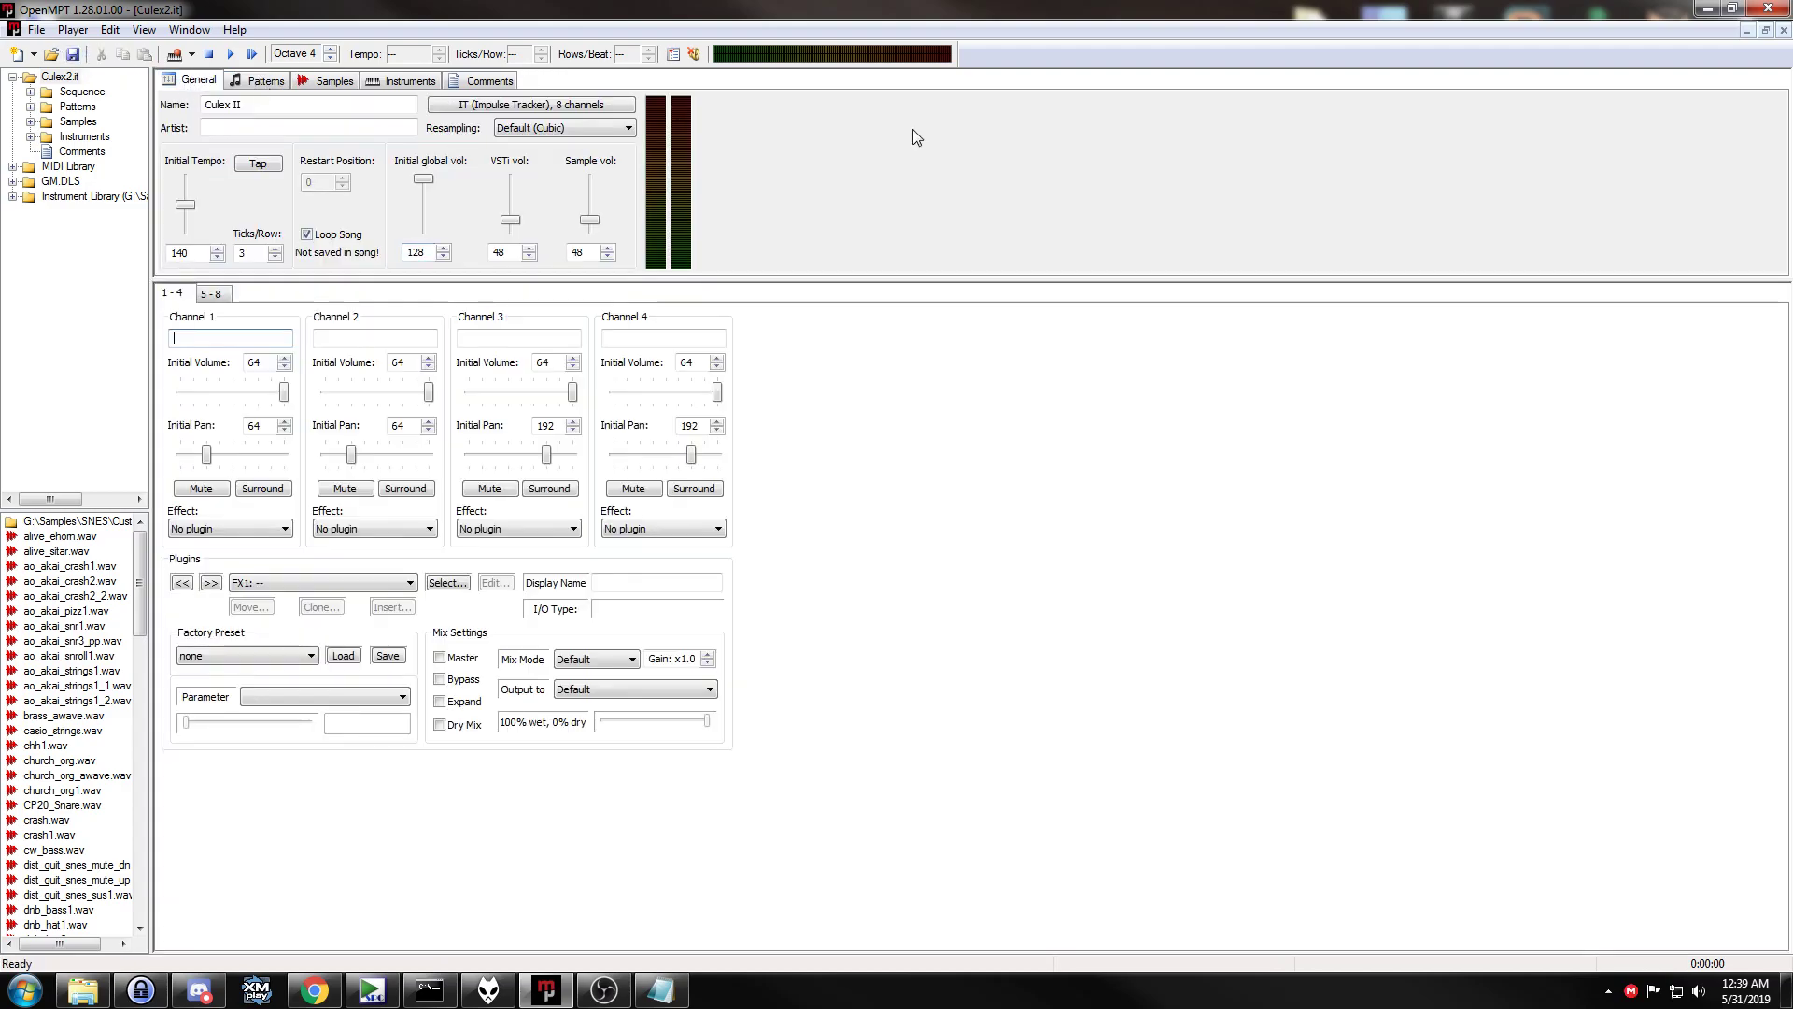
pyautogui.click(574, 108)
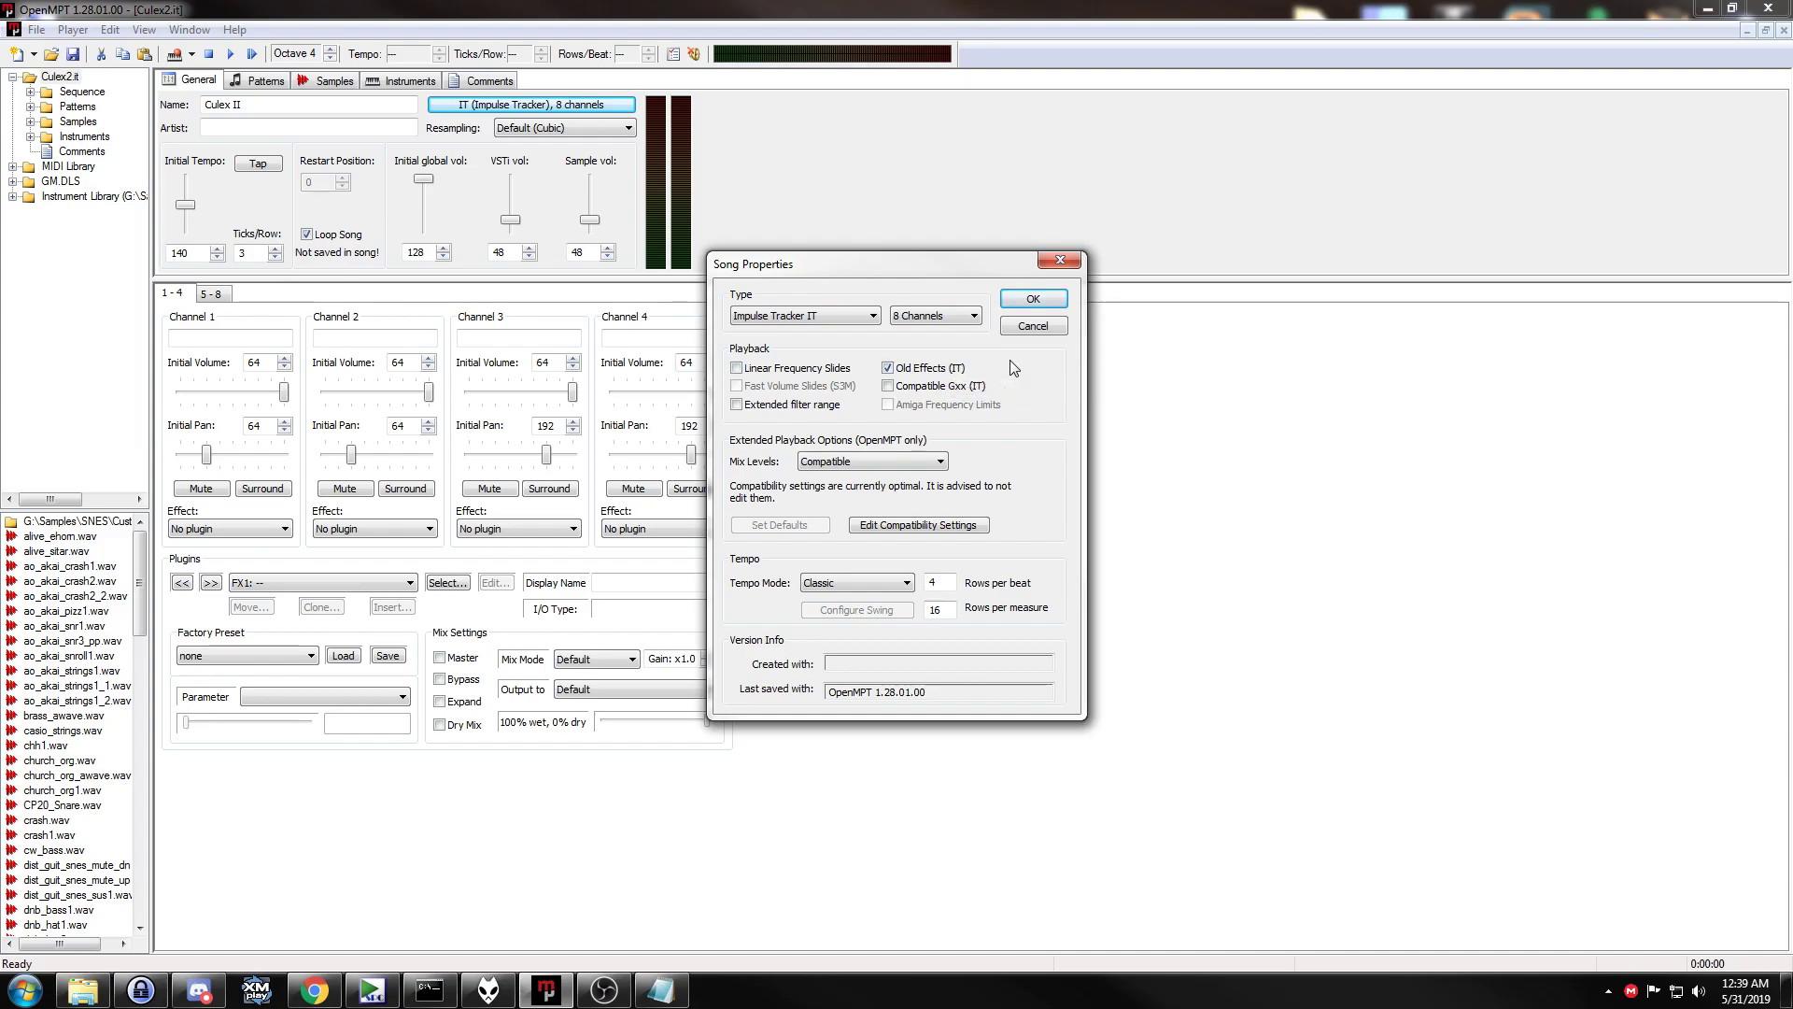
pyautogui.click(1059, 327)
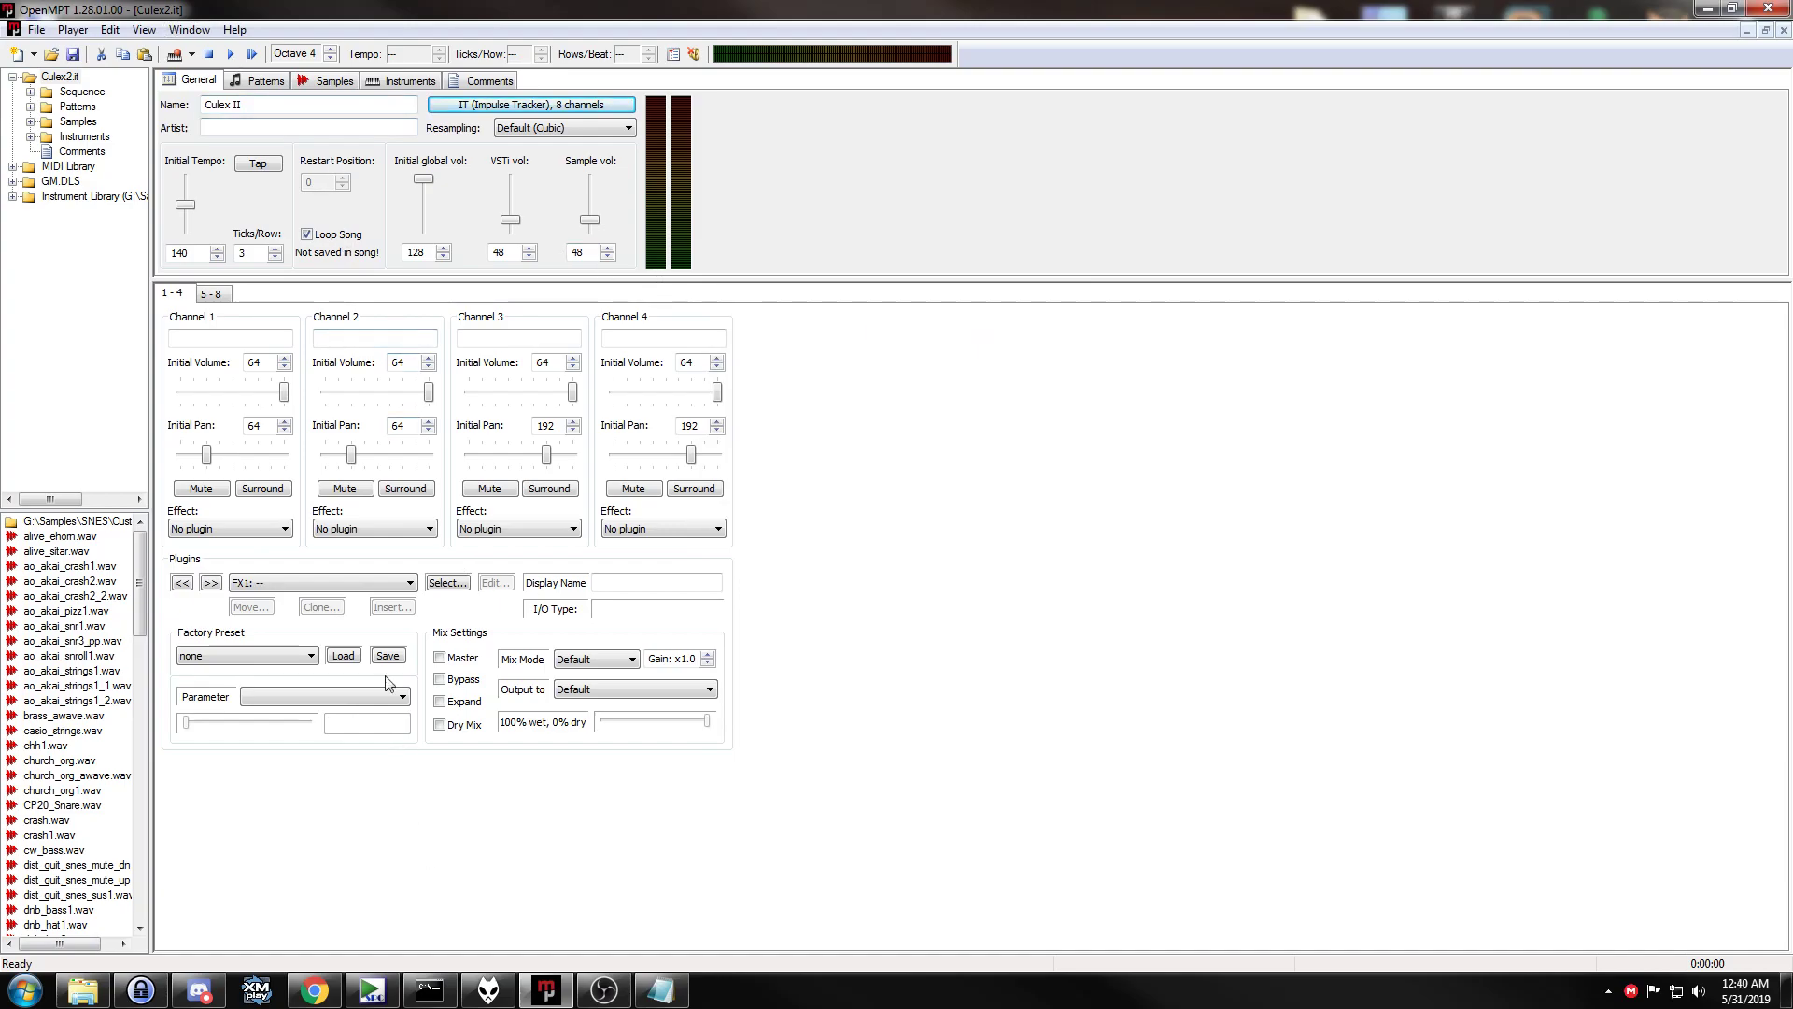
# Switch to Windows Explorer, examine the contents of AddmusicK_1.0.6's modules folder, and return to the AddmusicK_1.0.6 folder.
pyautogui.click(97, 987)
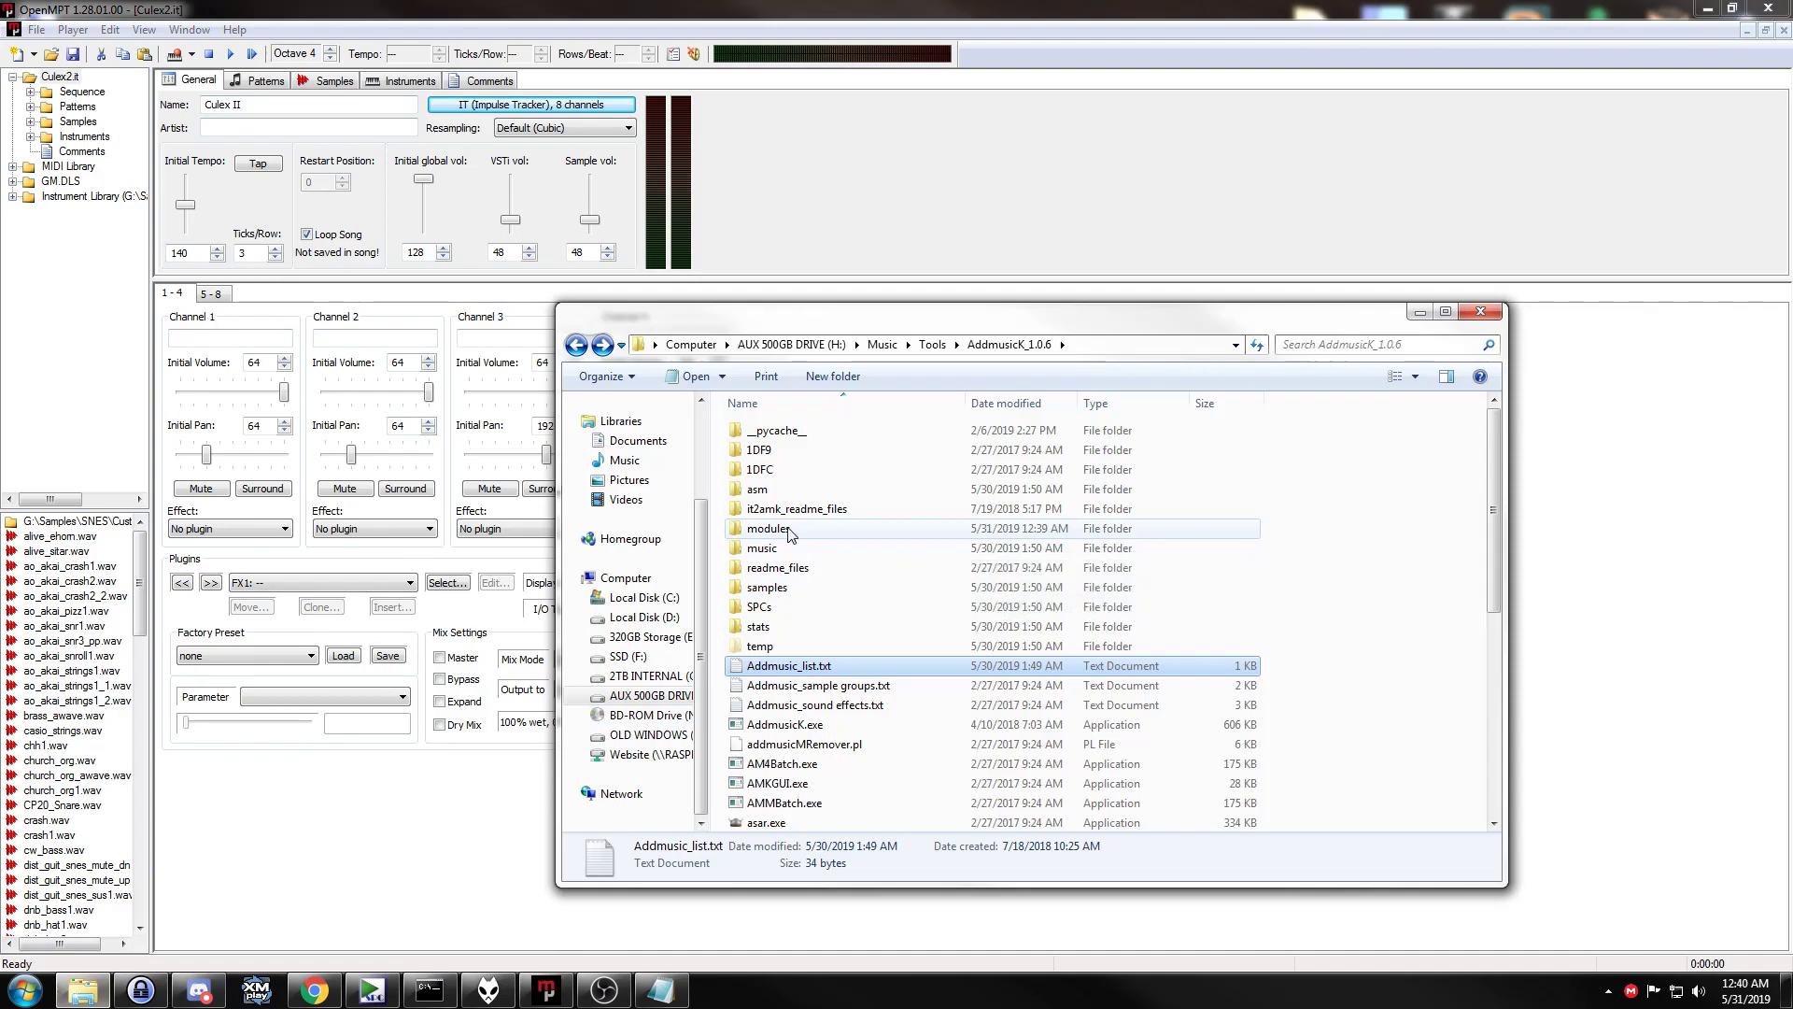
pyautogui.doubleClick(783, 529)
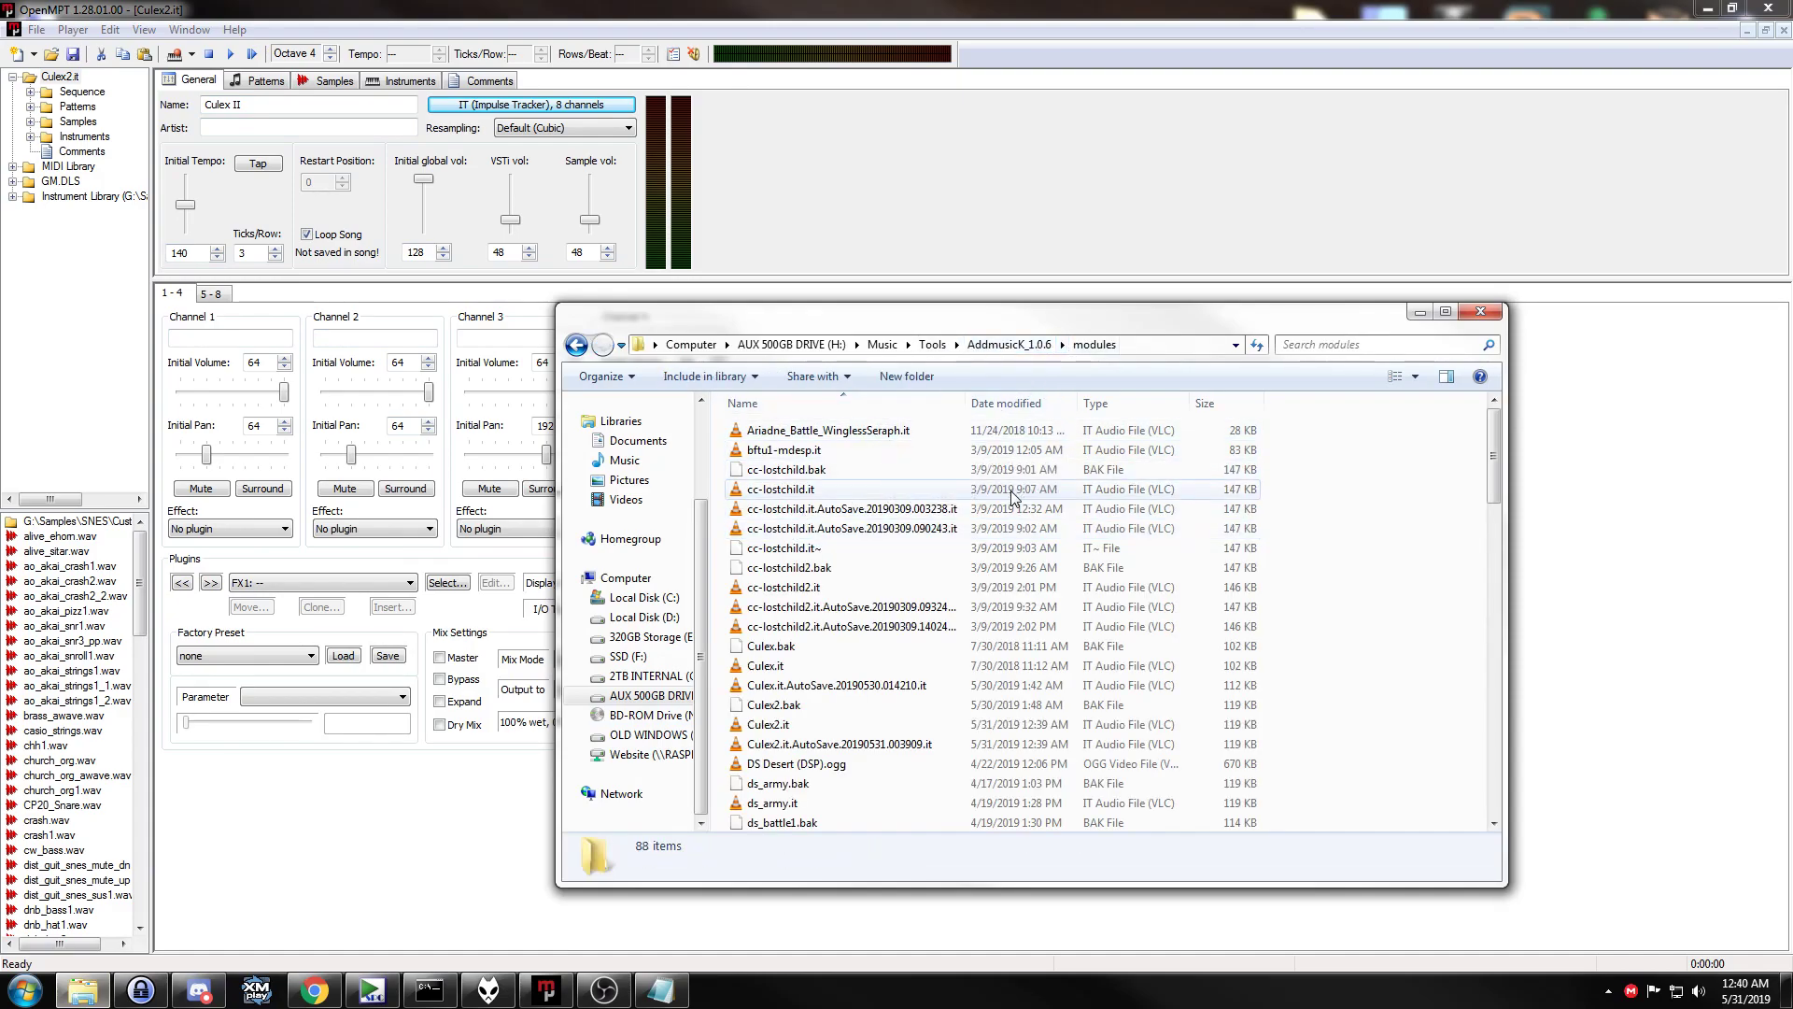
pyautogui.click(931, 345)
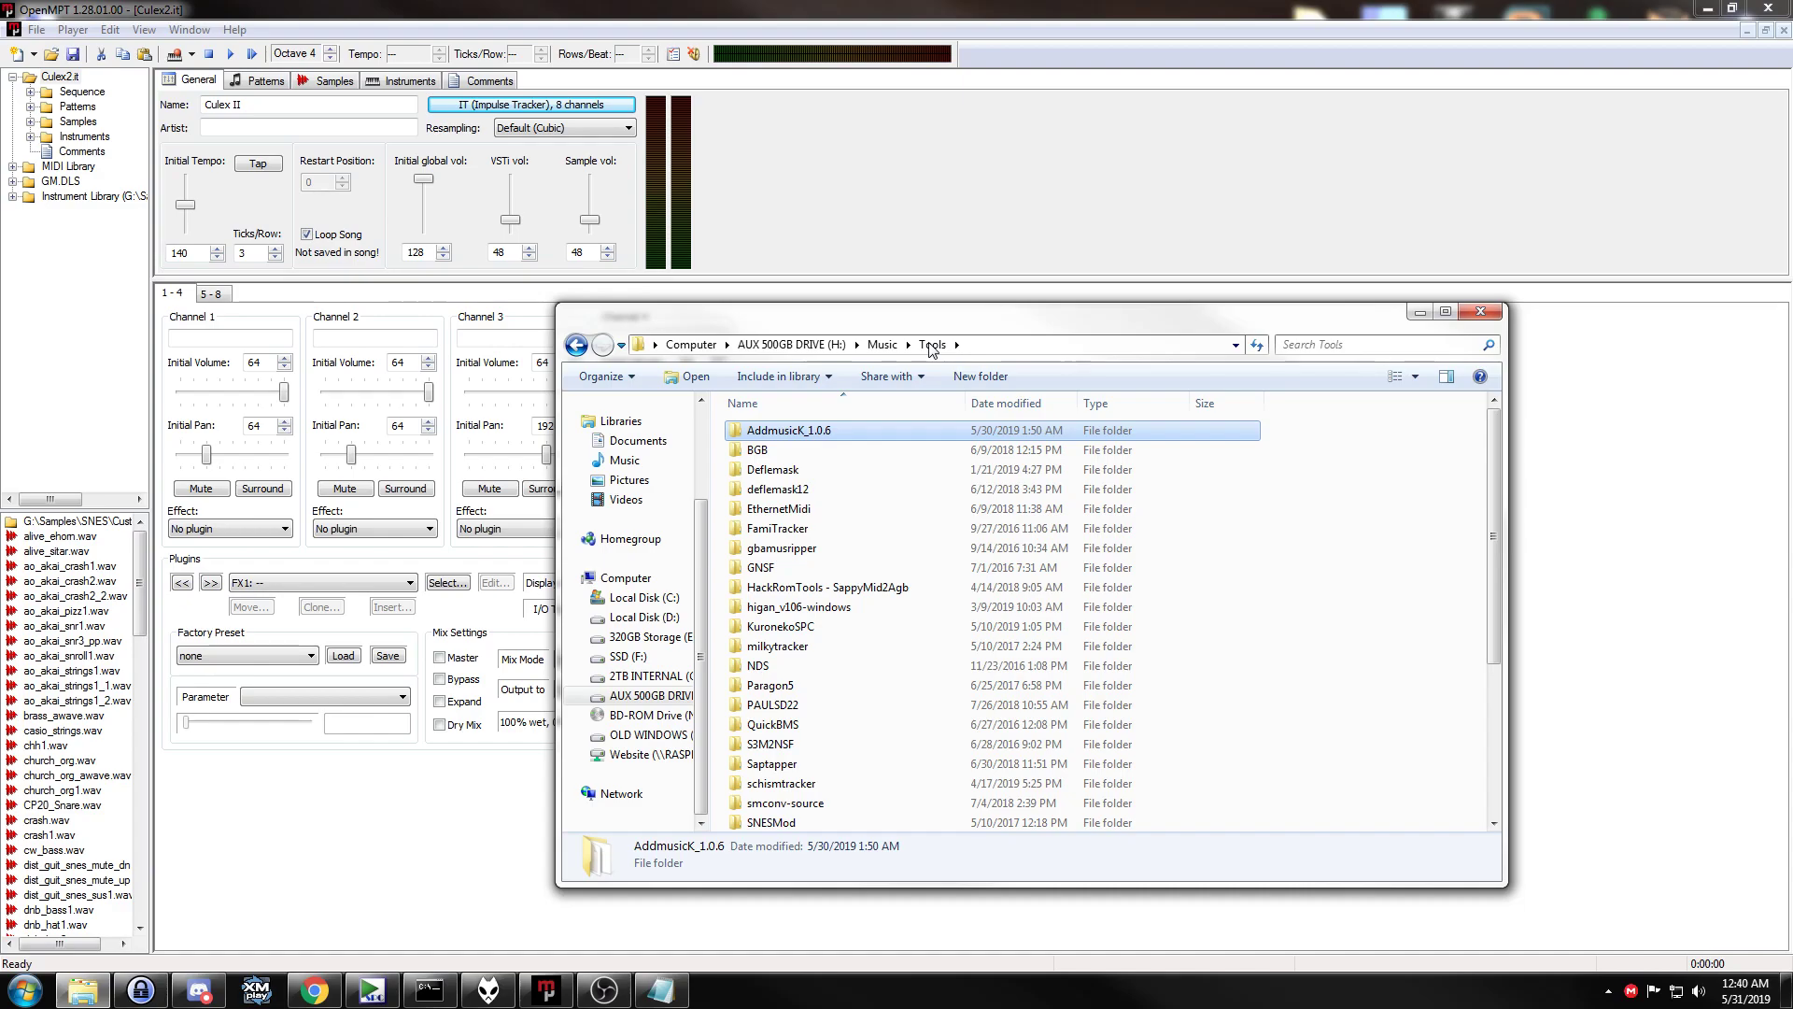
pyautogui.doubleClick(838, 430)
pyautogui.click(768, 530)
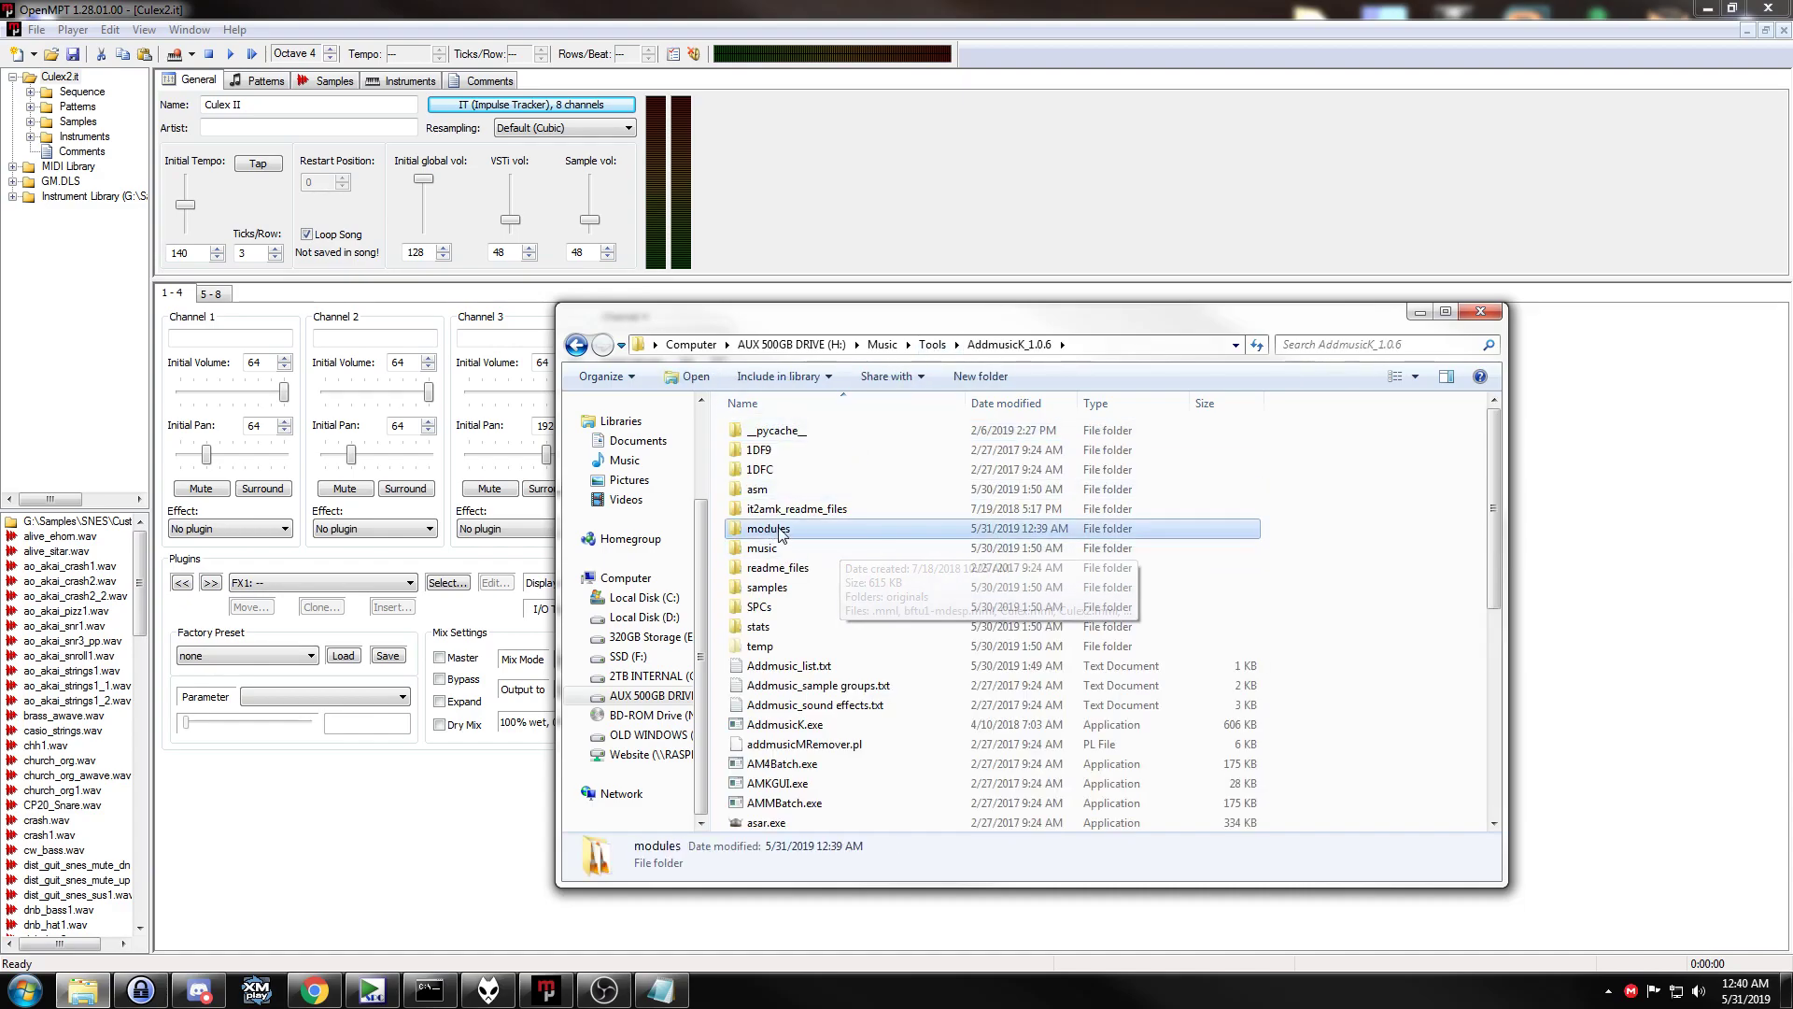
pyautogui.doubleClick(768, 529)
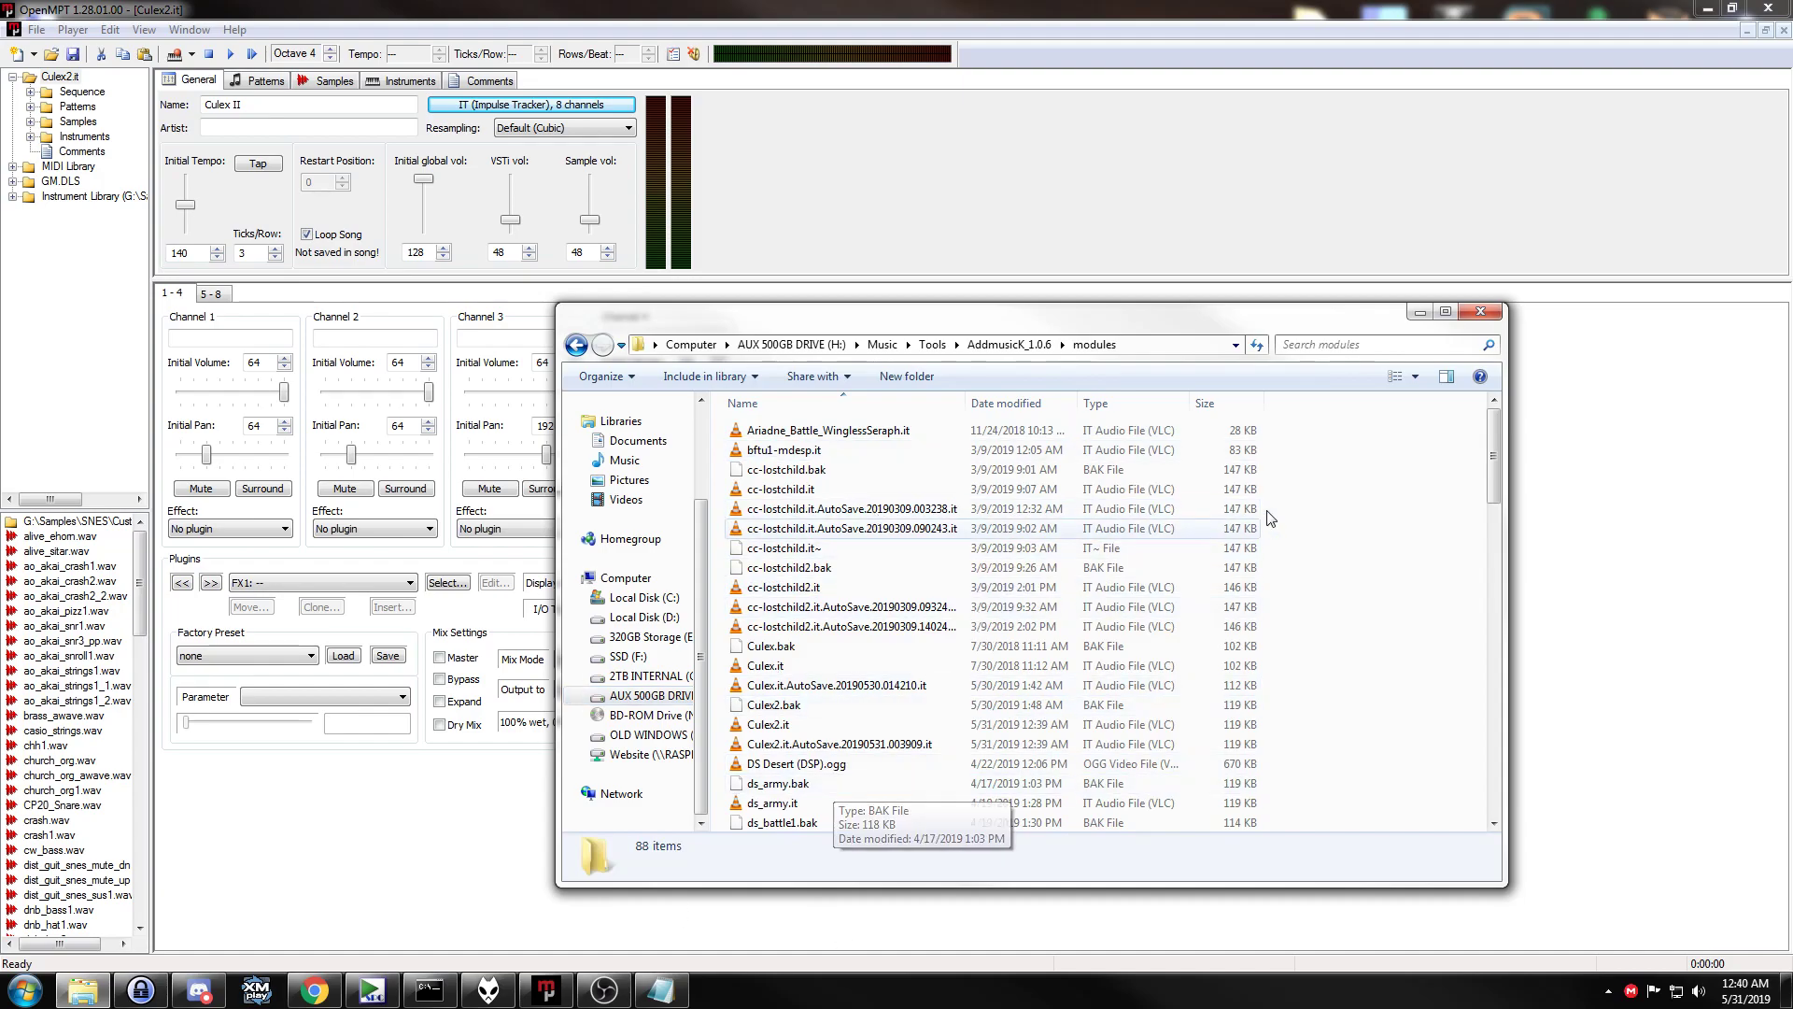
pyautogui.press('BackSpace')
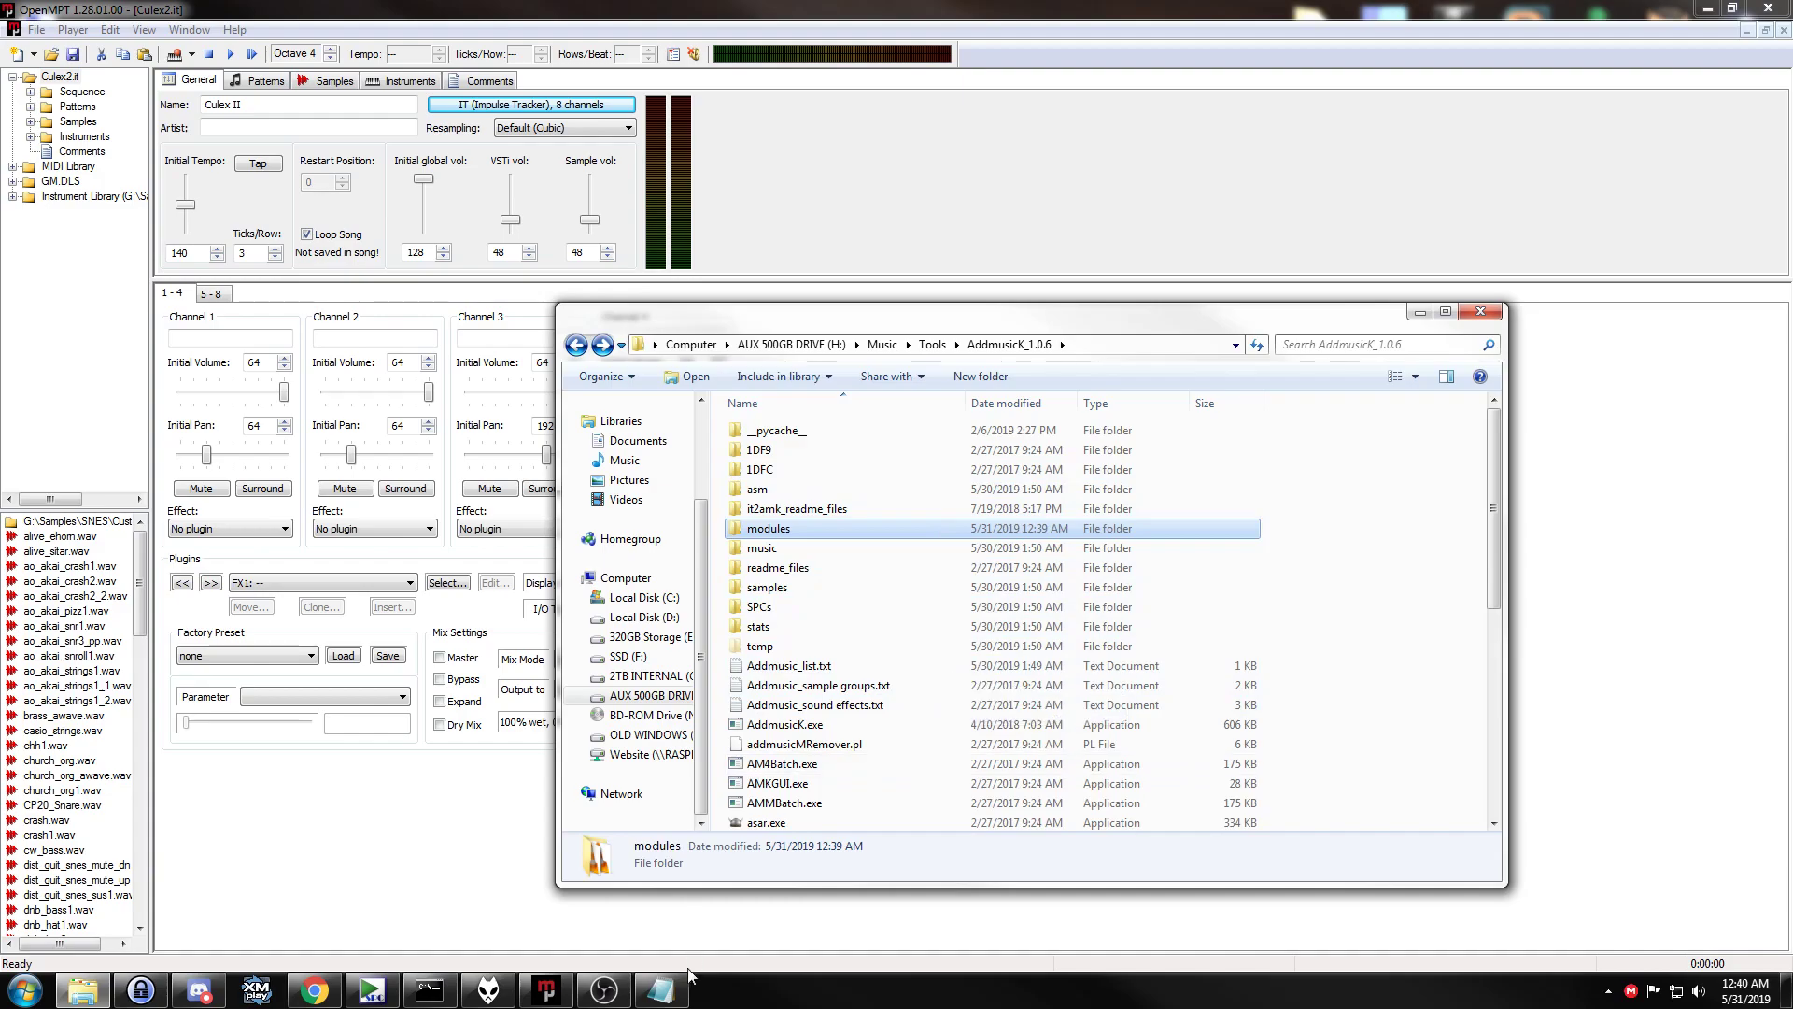
# Open Addmusic_list.txt, examine the local song entry 15 Culex2.mml, and minimize the file.
pyautogui.doubleClick(802, 674)
pyautogui.moveTo(202, 256); pyautogui.dragTo(246, 256)
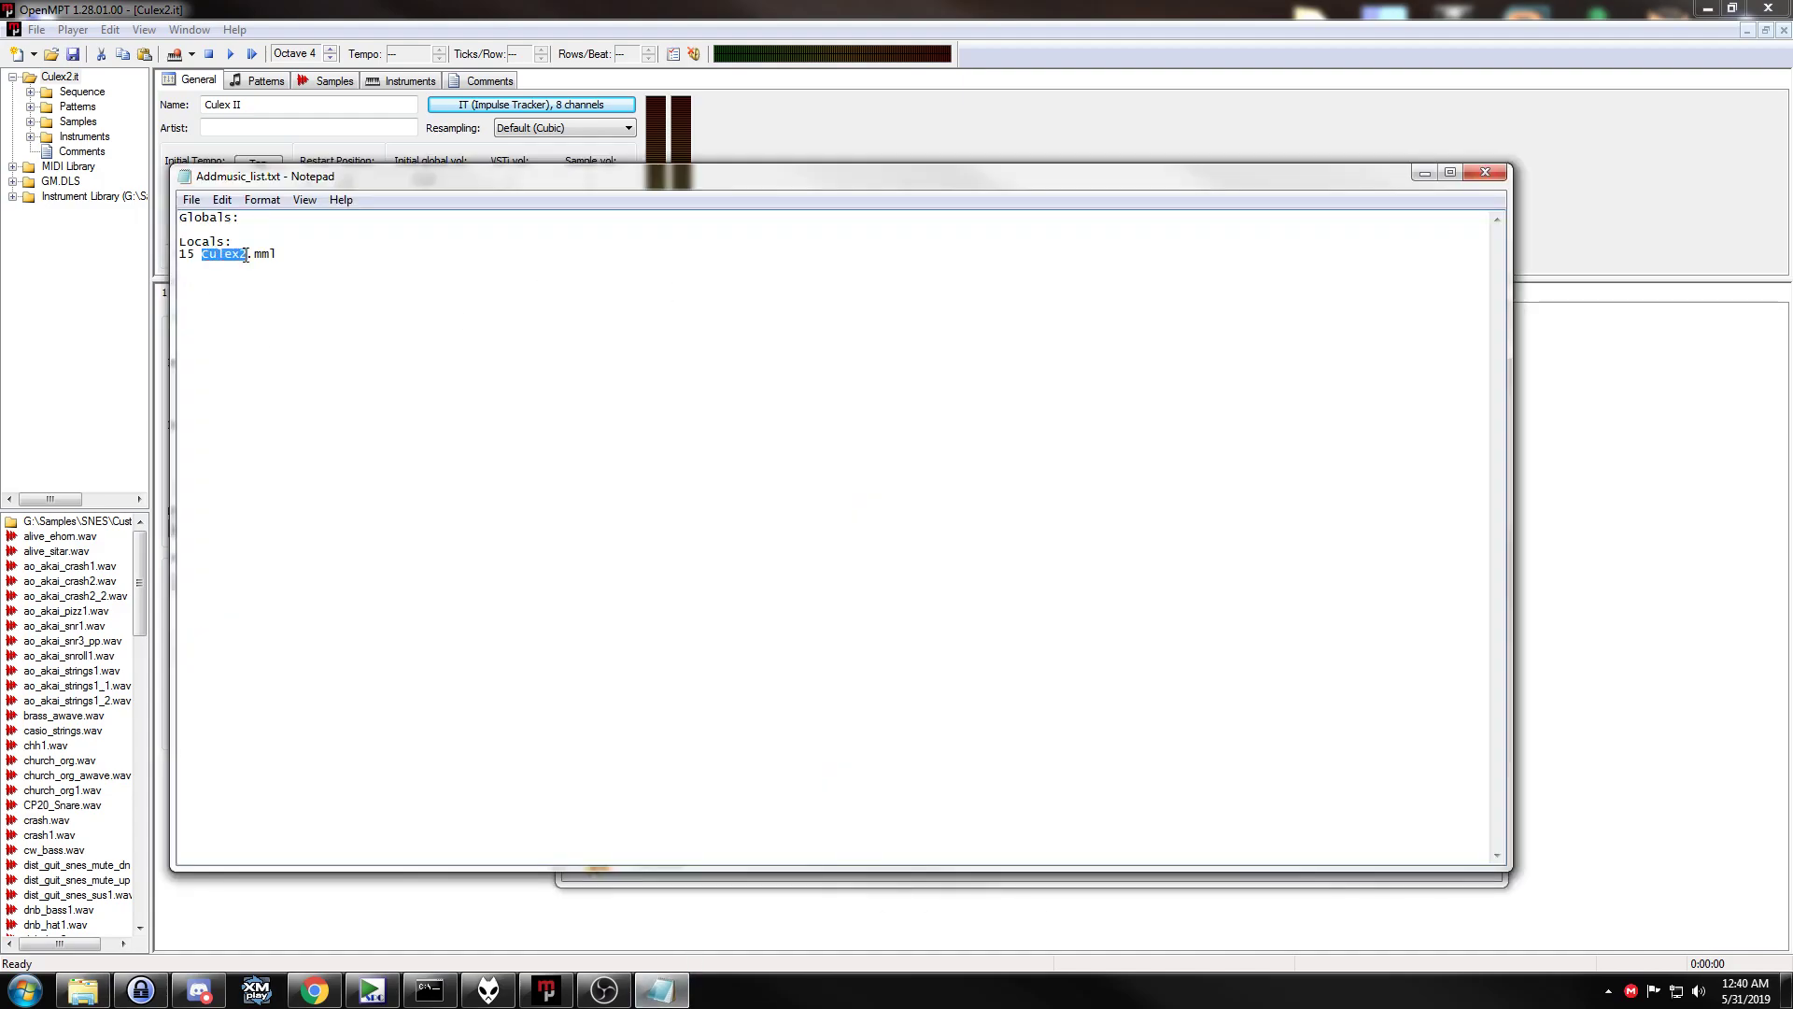
pyautogui.click(280, 254)
pyautogui.click(1426, 172)
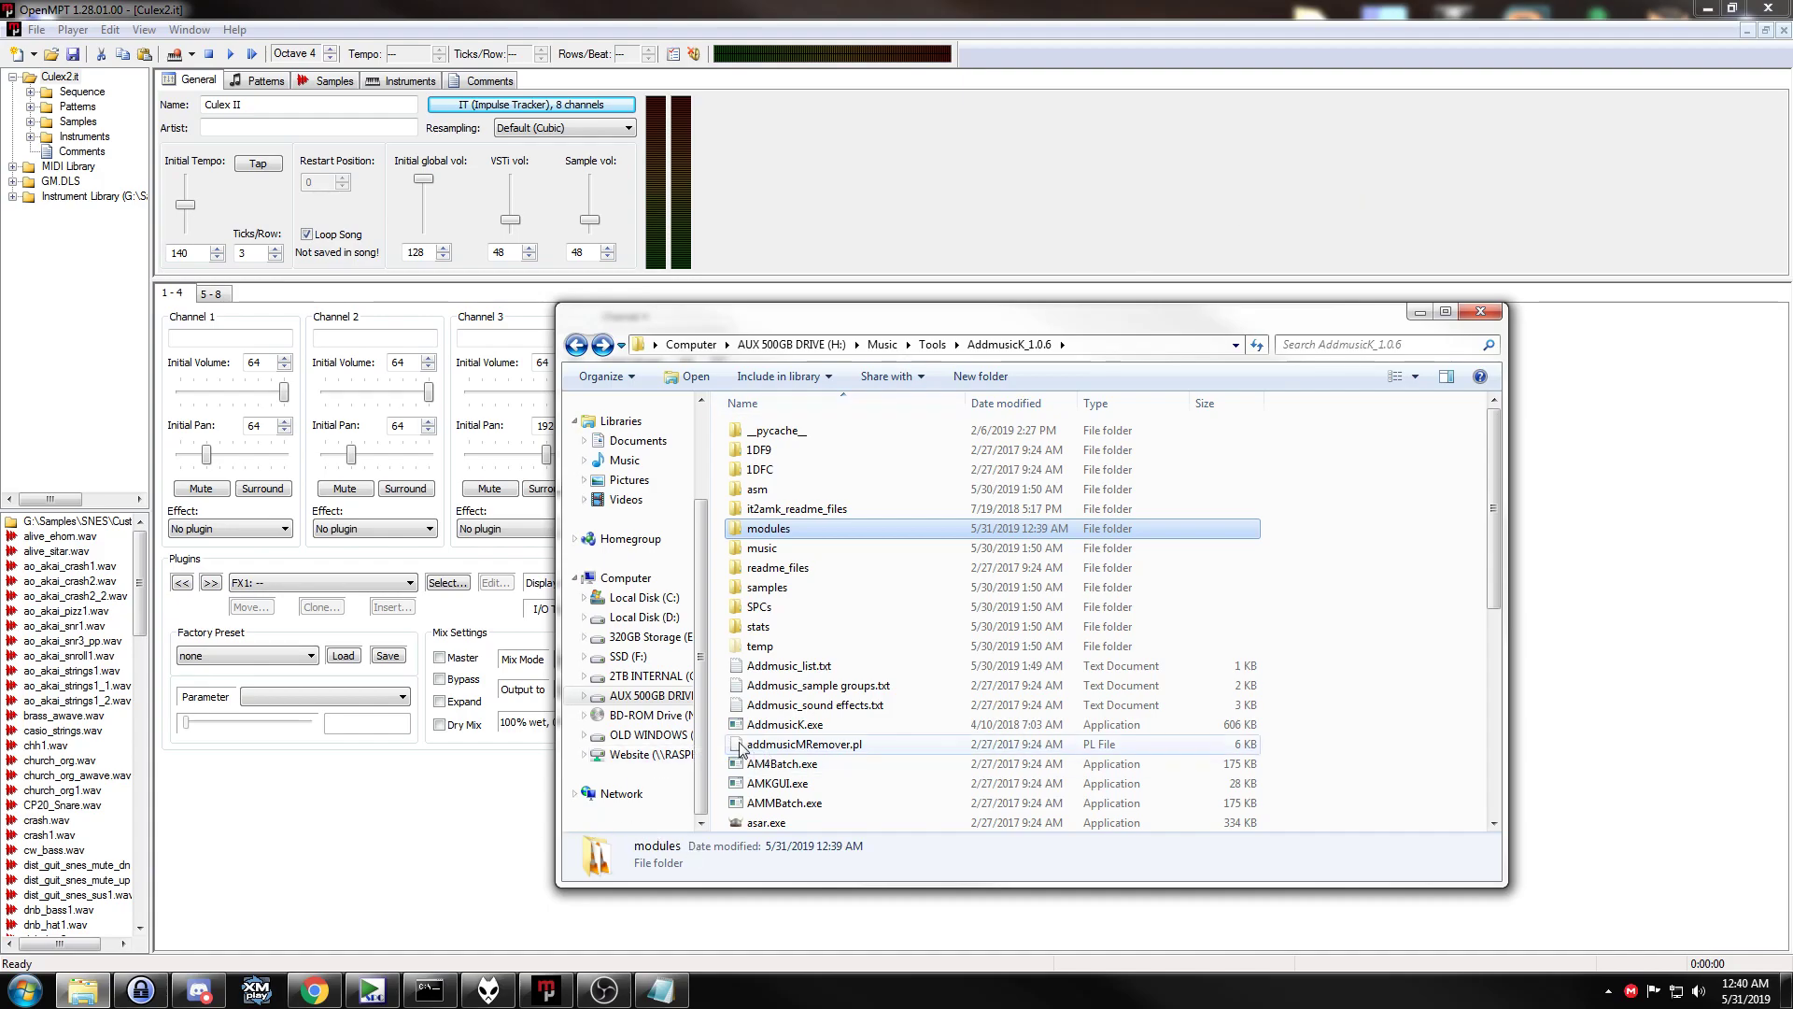
# Switch to the command prompt, run it2amk Culex2 to convert the module, and dismiss the invalid security file message.
pyautogui.click(429, 989)
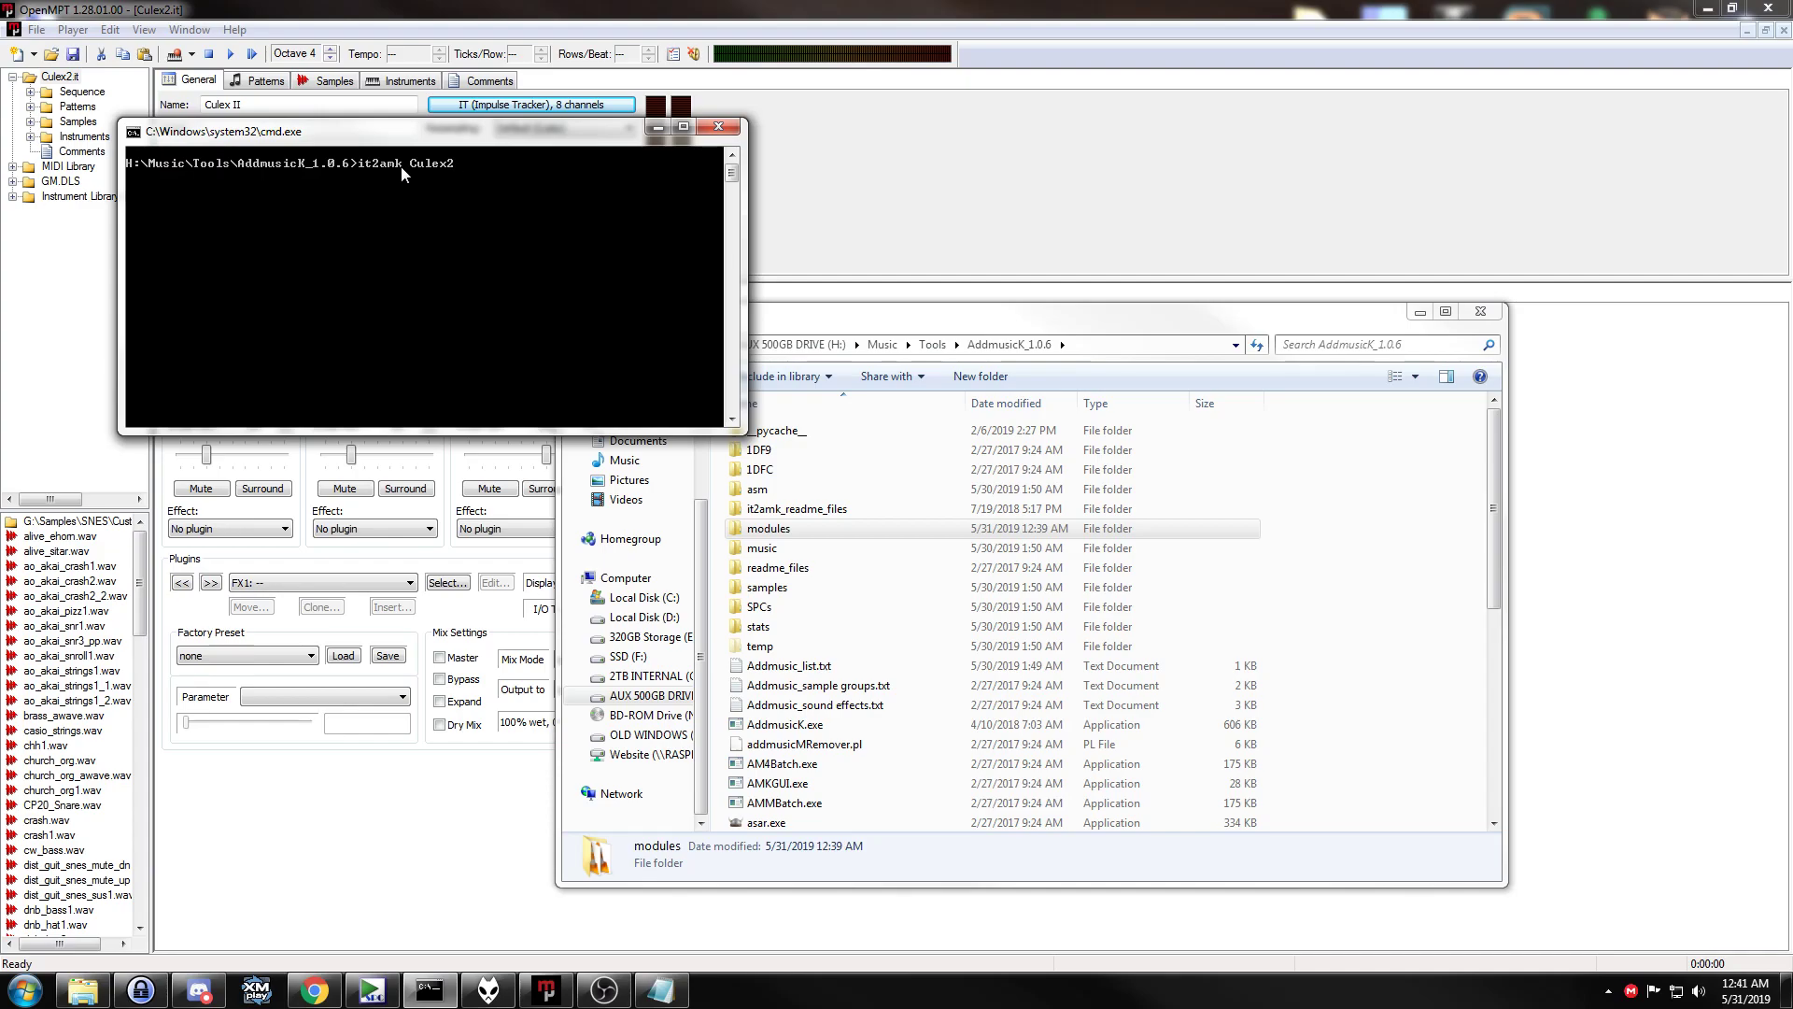
pyautogui.press('Return')
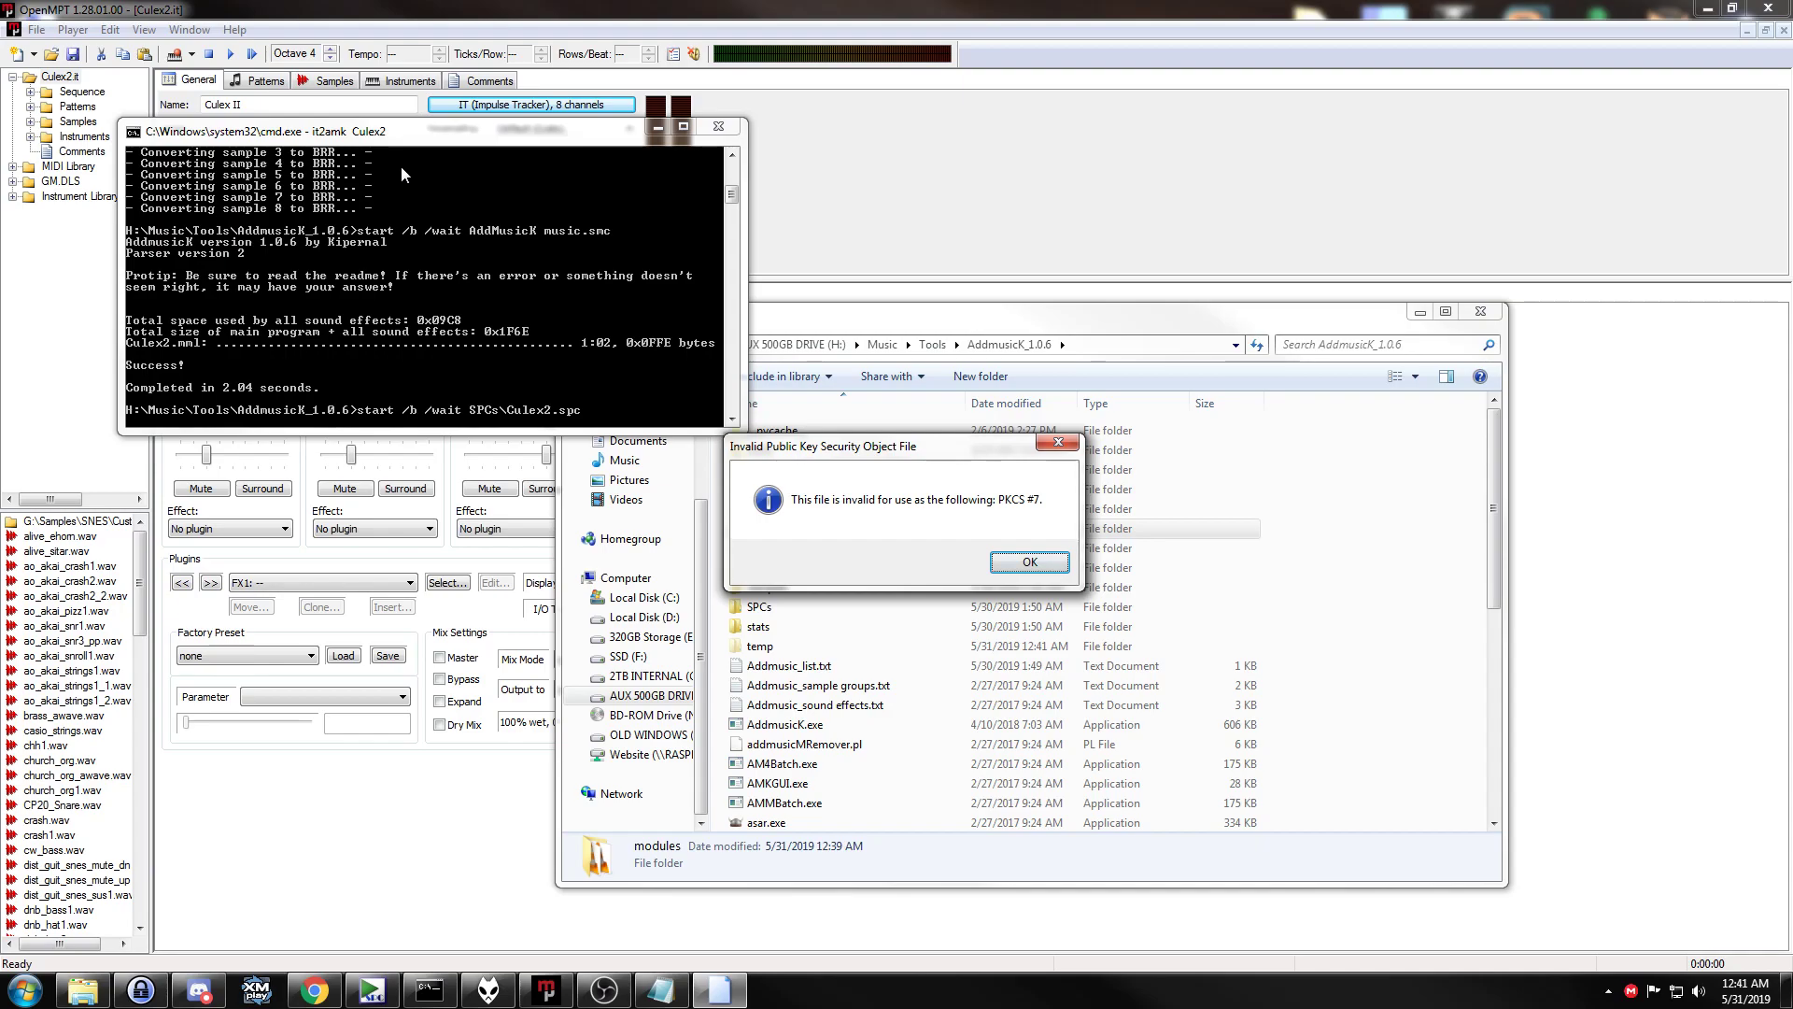
pyautogui.press('Return')
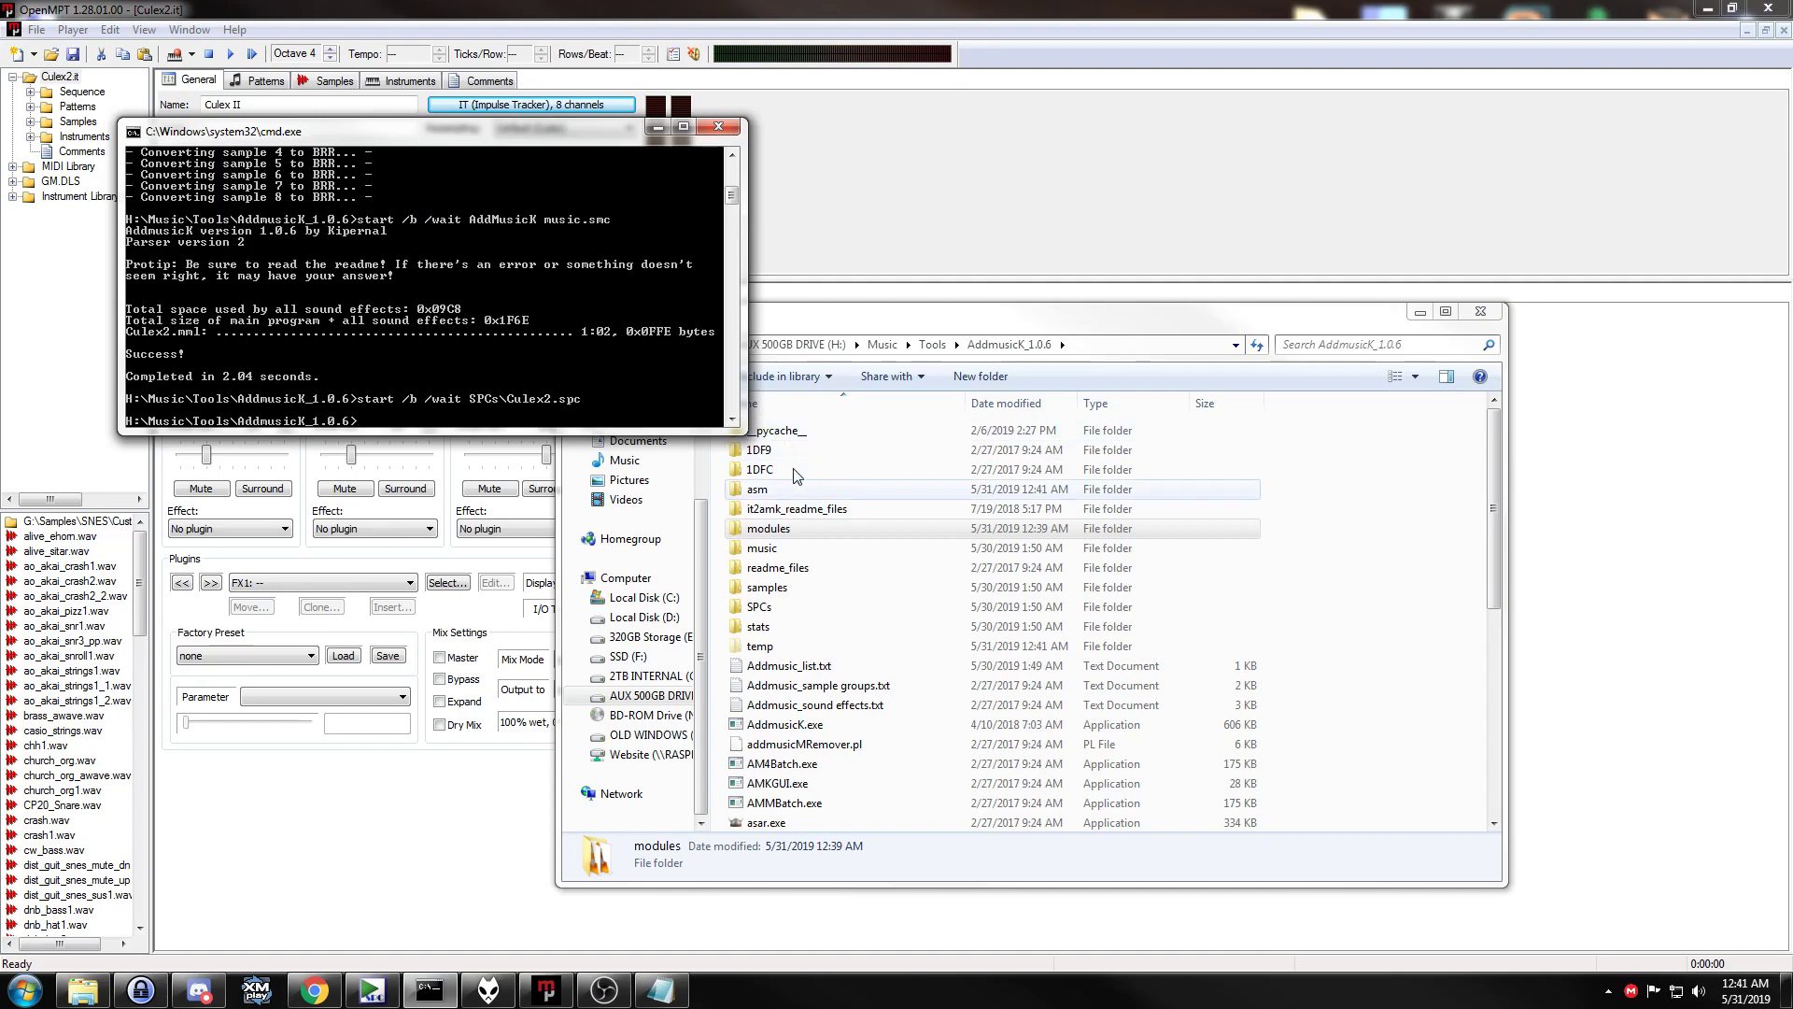
# Locate Culex2.spc in the SPCs folder, play Culex II in SNES SPC700 Player, and stop playback.
pyautogui.click(764, 612)
pyautogui.doubleClick(764, 612)
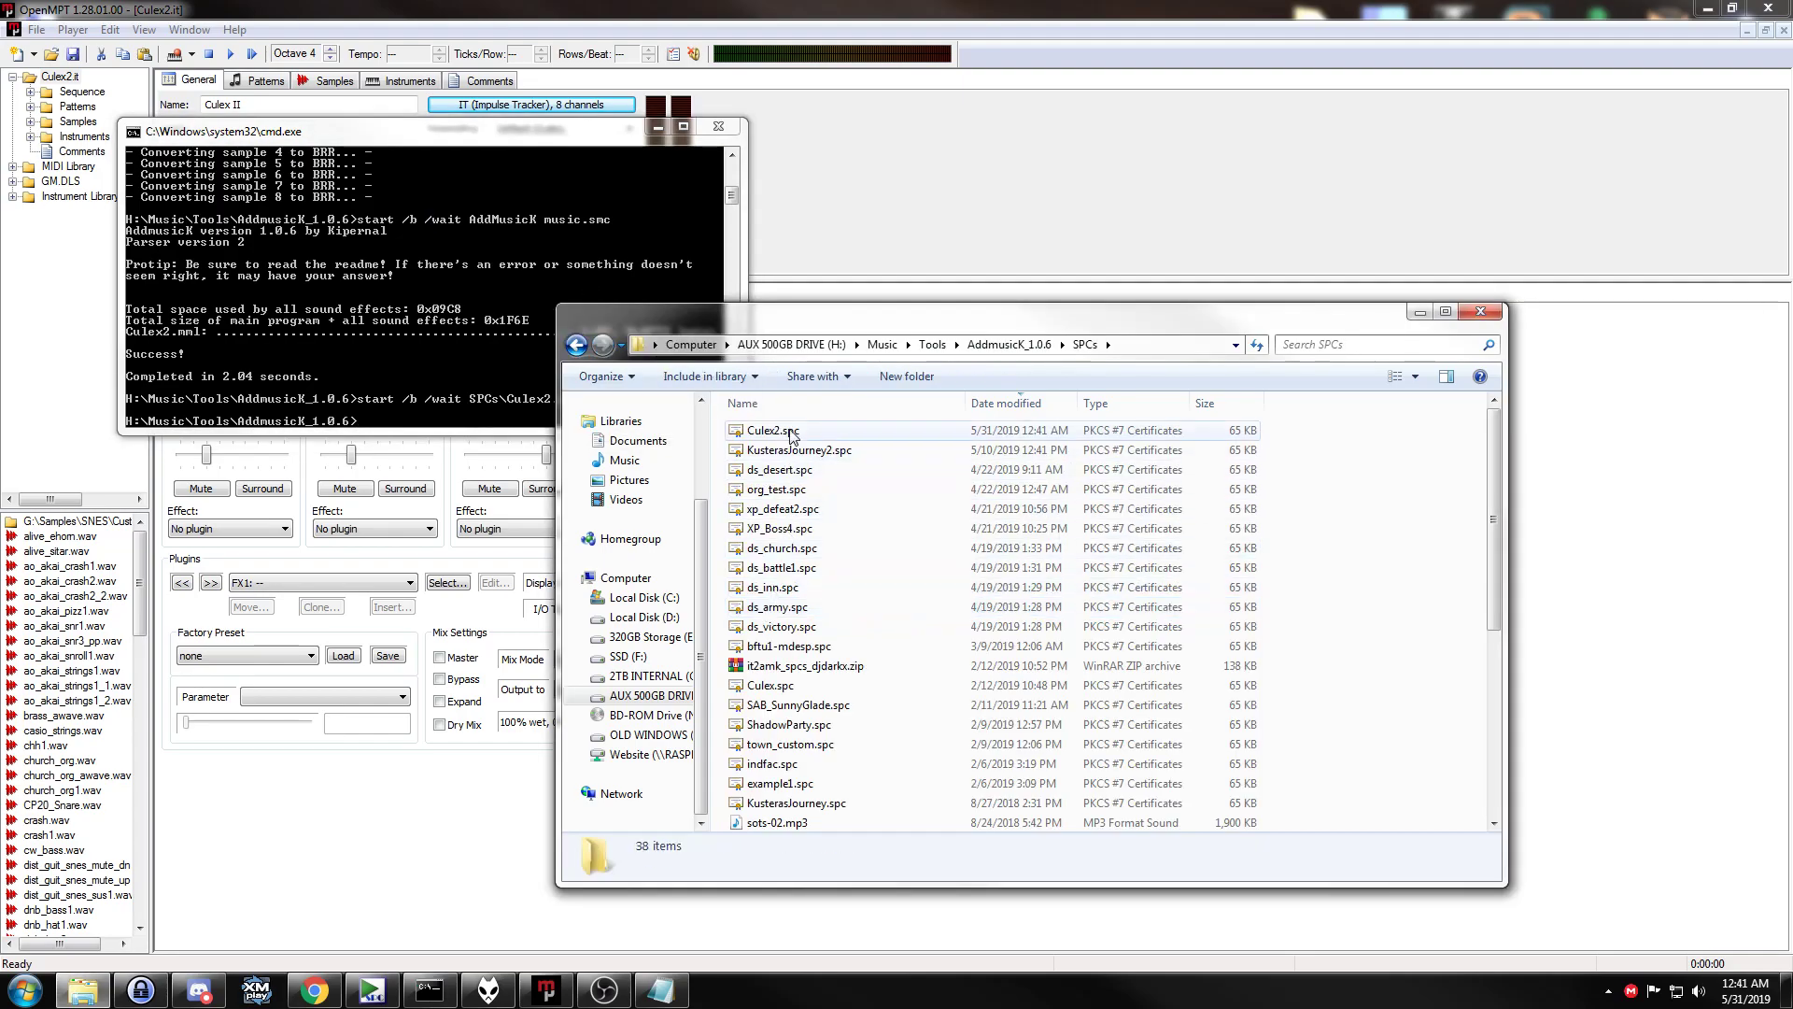
pyautogui.click(840, 430)
pyautogui.click(371, 990)
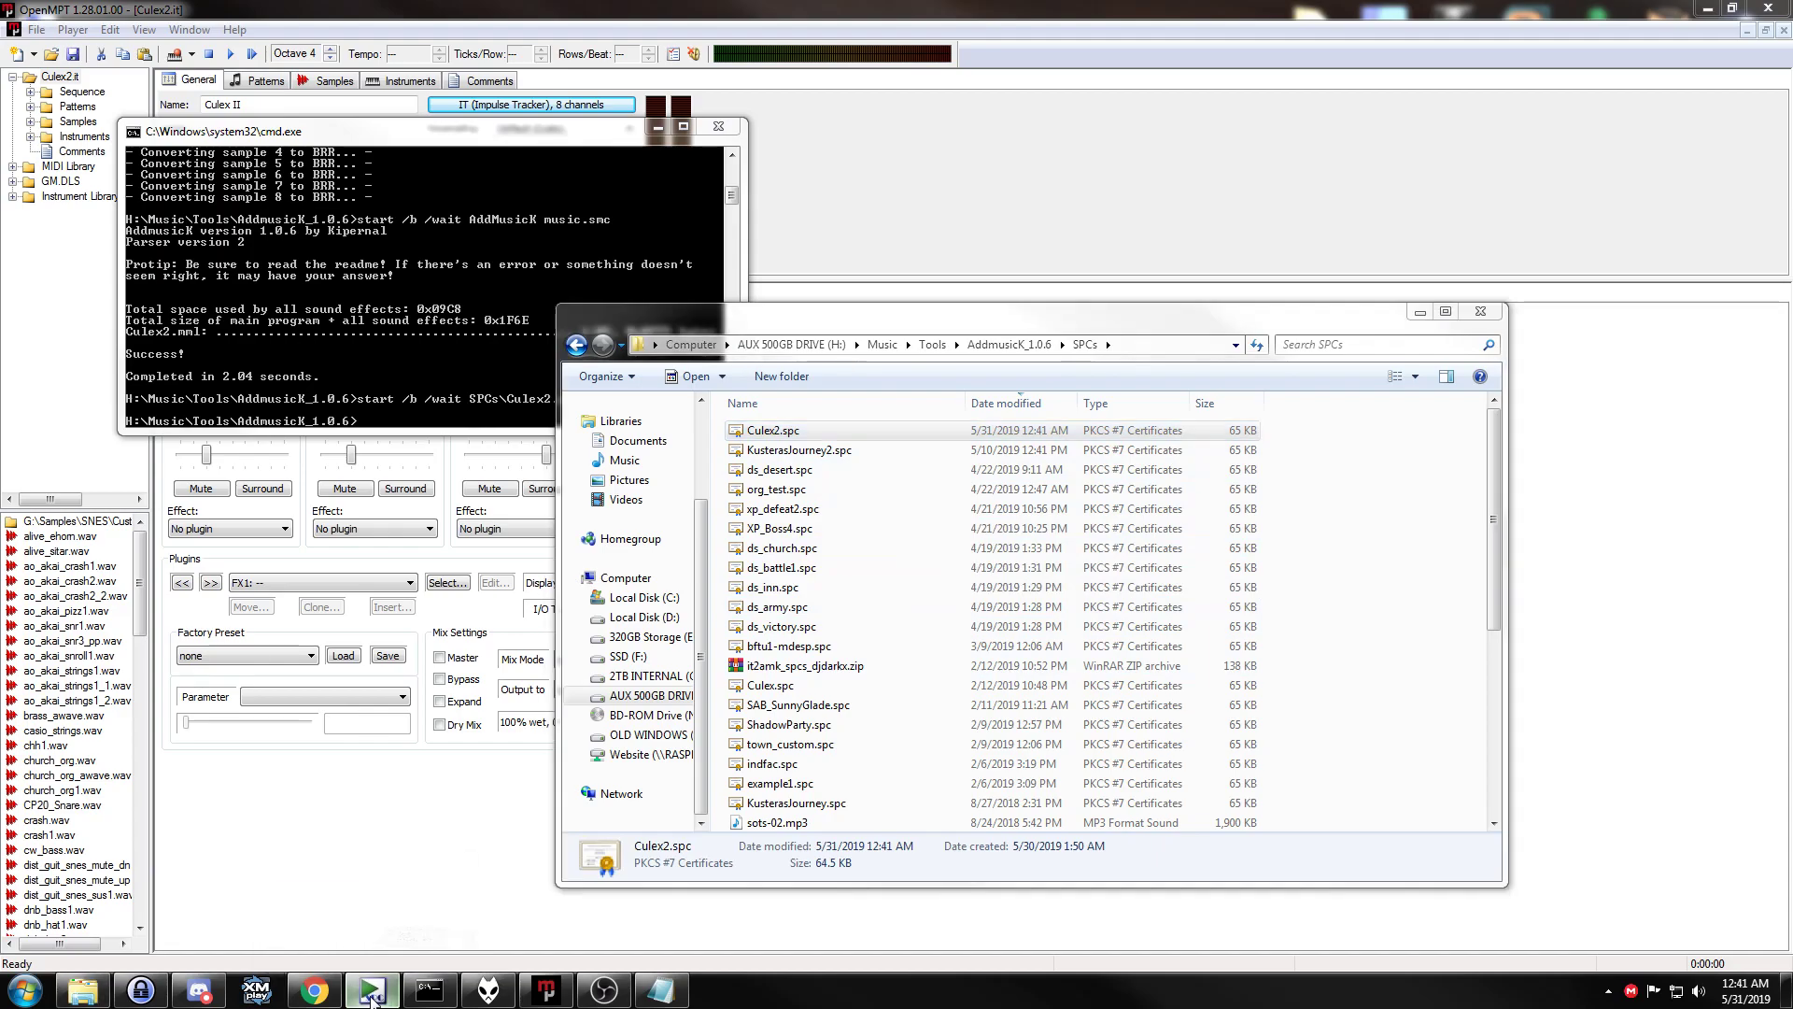
pyautogui.doubleClick(925, 516)
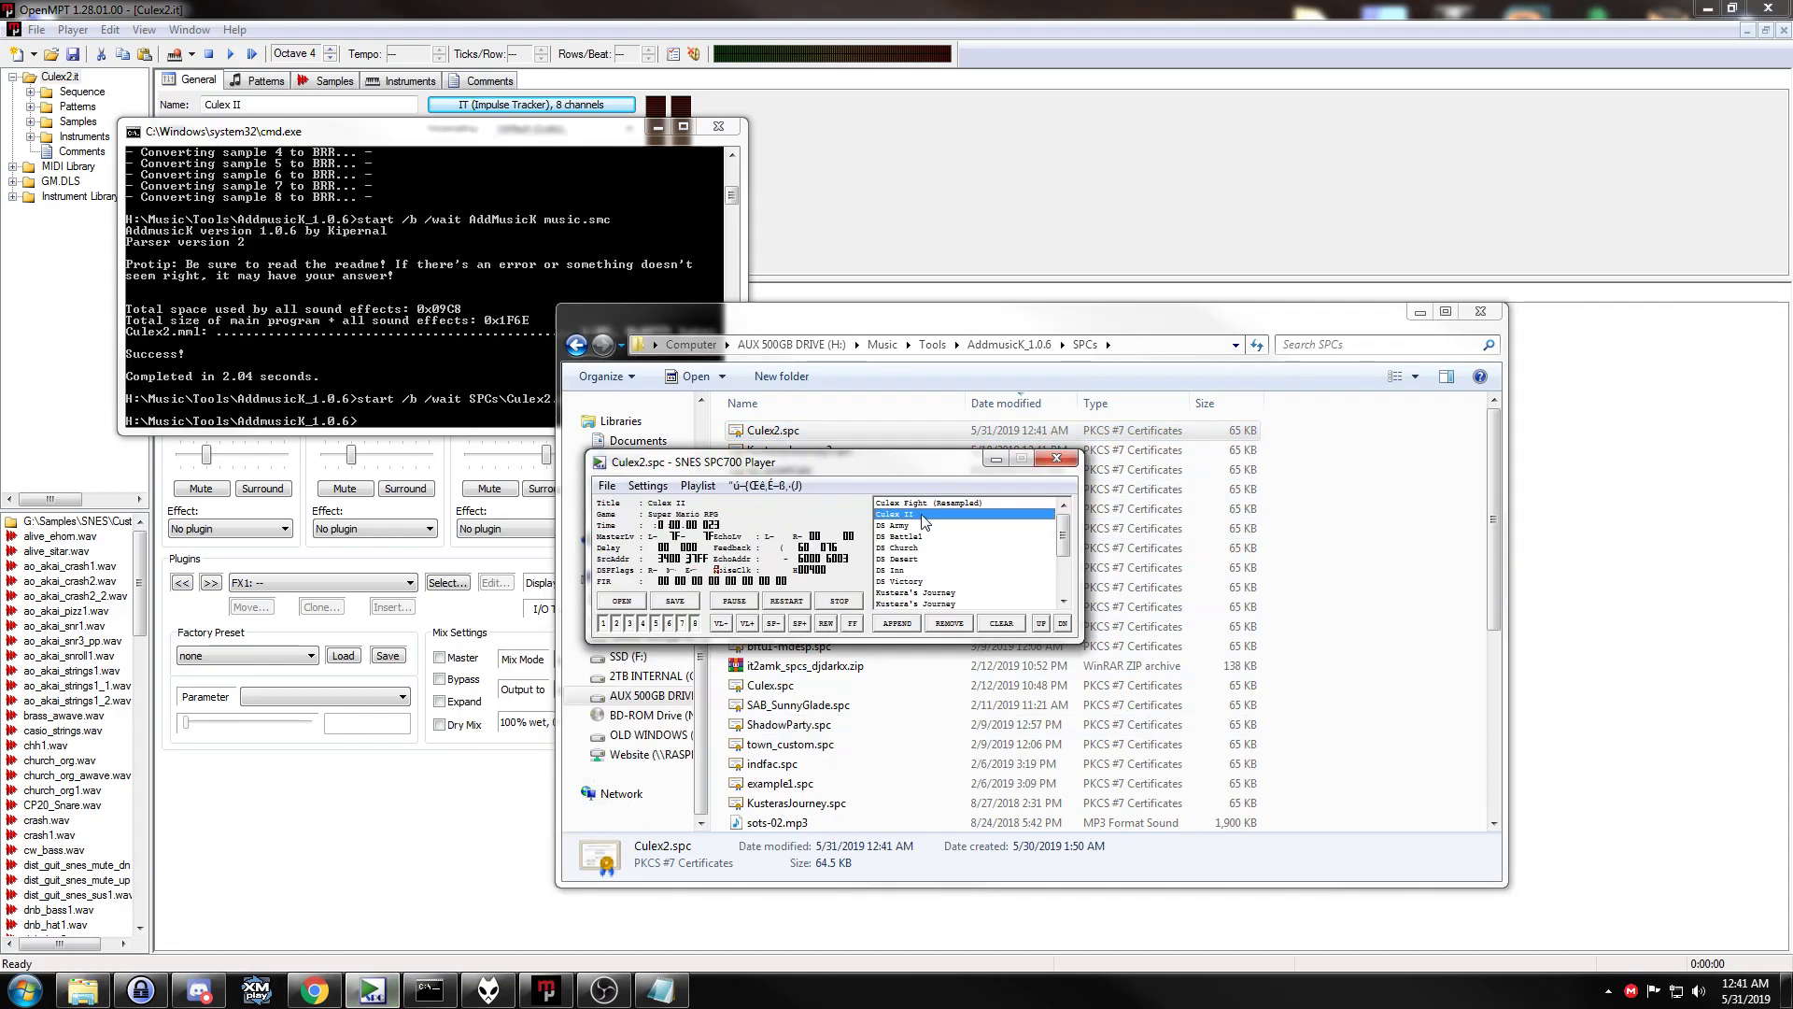
pyautogui.click(841, 601)
pyautogui.moveTo(741, 315); pyautogui.dragTo(737, 315)
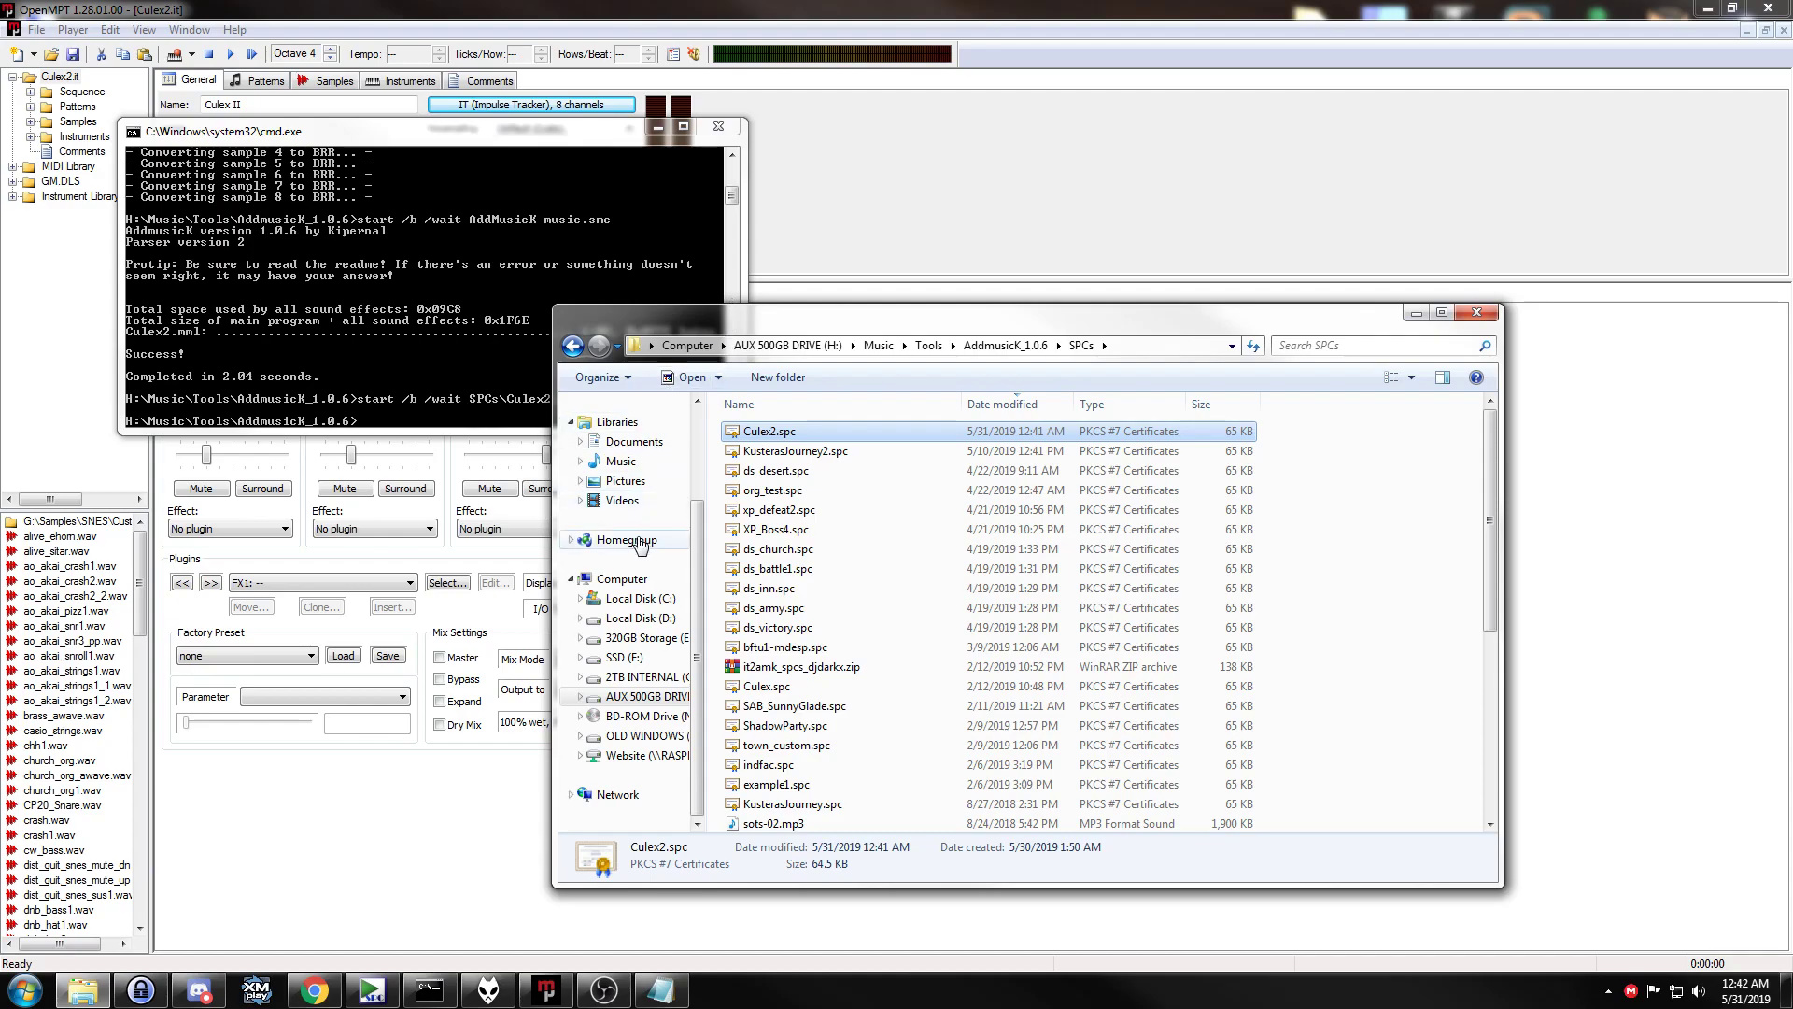
# Switch back to OpenMPT, review the notes and effects in pattern 0 of Culex2.it, and view its song message.
pyautogui.click(462, 8)
pyautogui.click(267, 81)
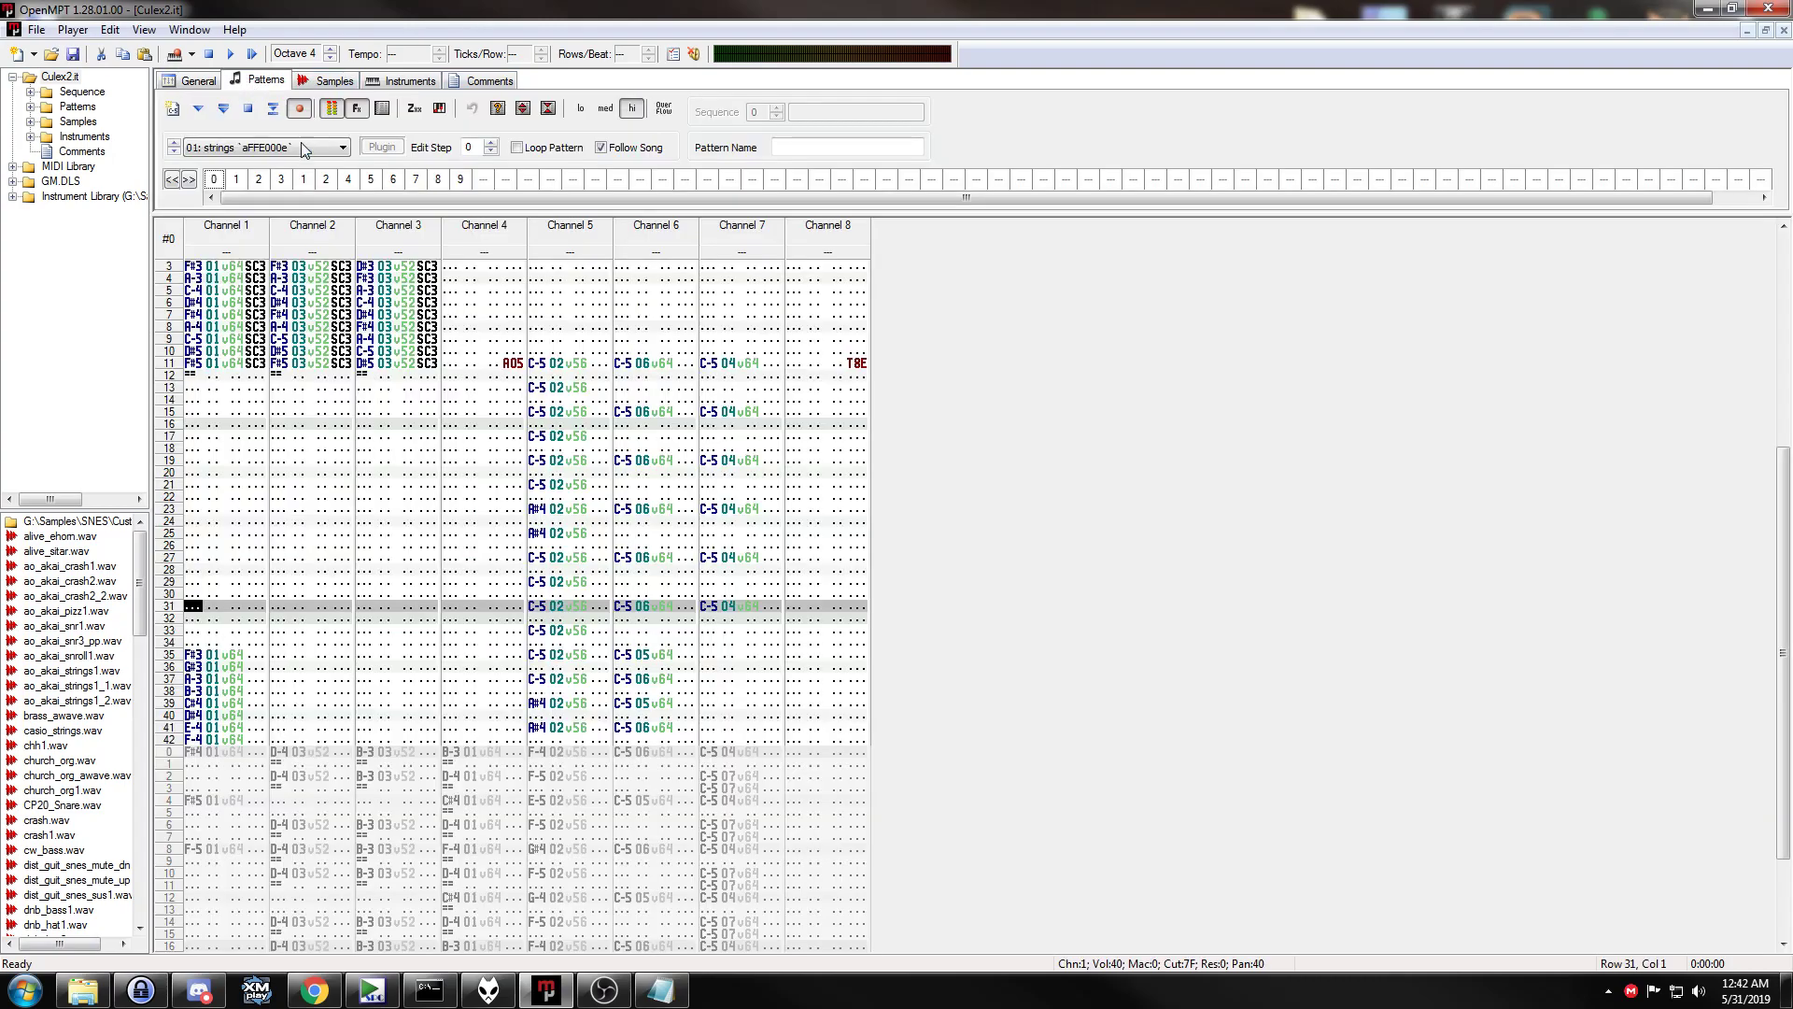
pyautogui.scroll(4, 417, 553)
pyautogui.scroll(-4, 481, 528)
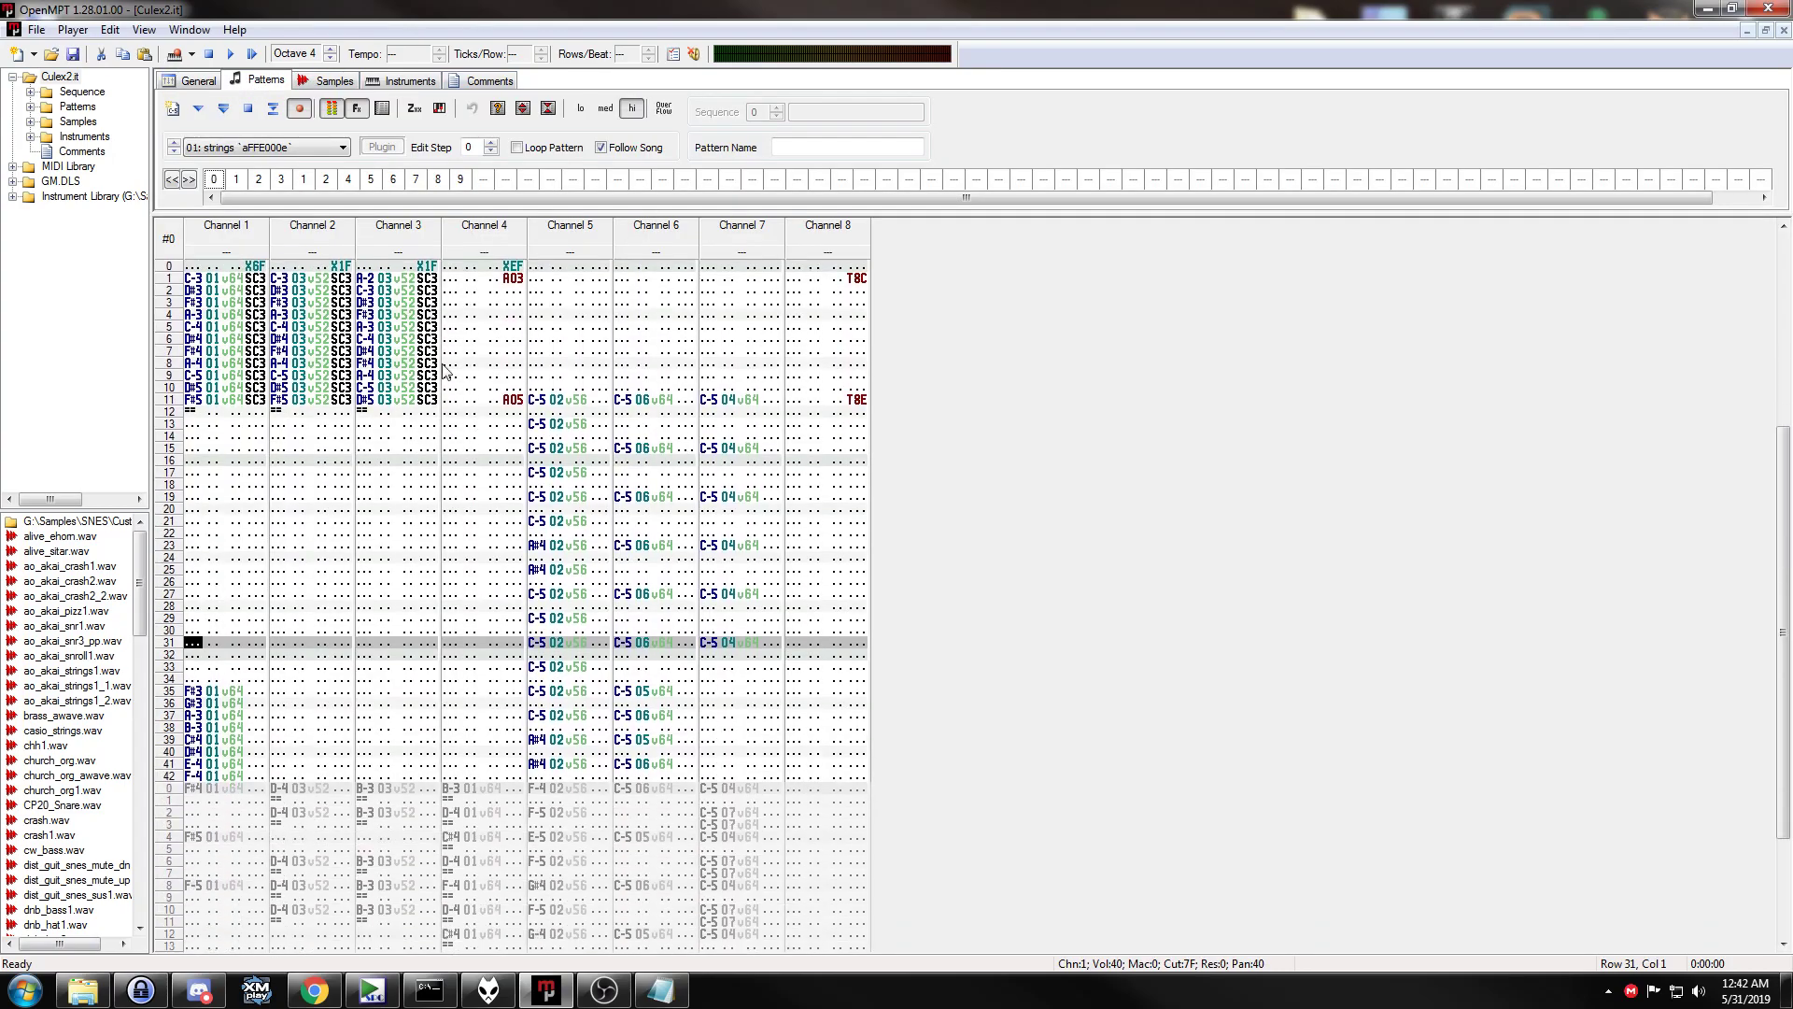
pyautogui.scroll(3, 408, 534)
pyautogui.scroll(-7, 487, 546)
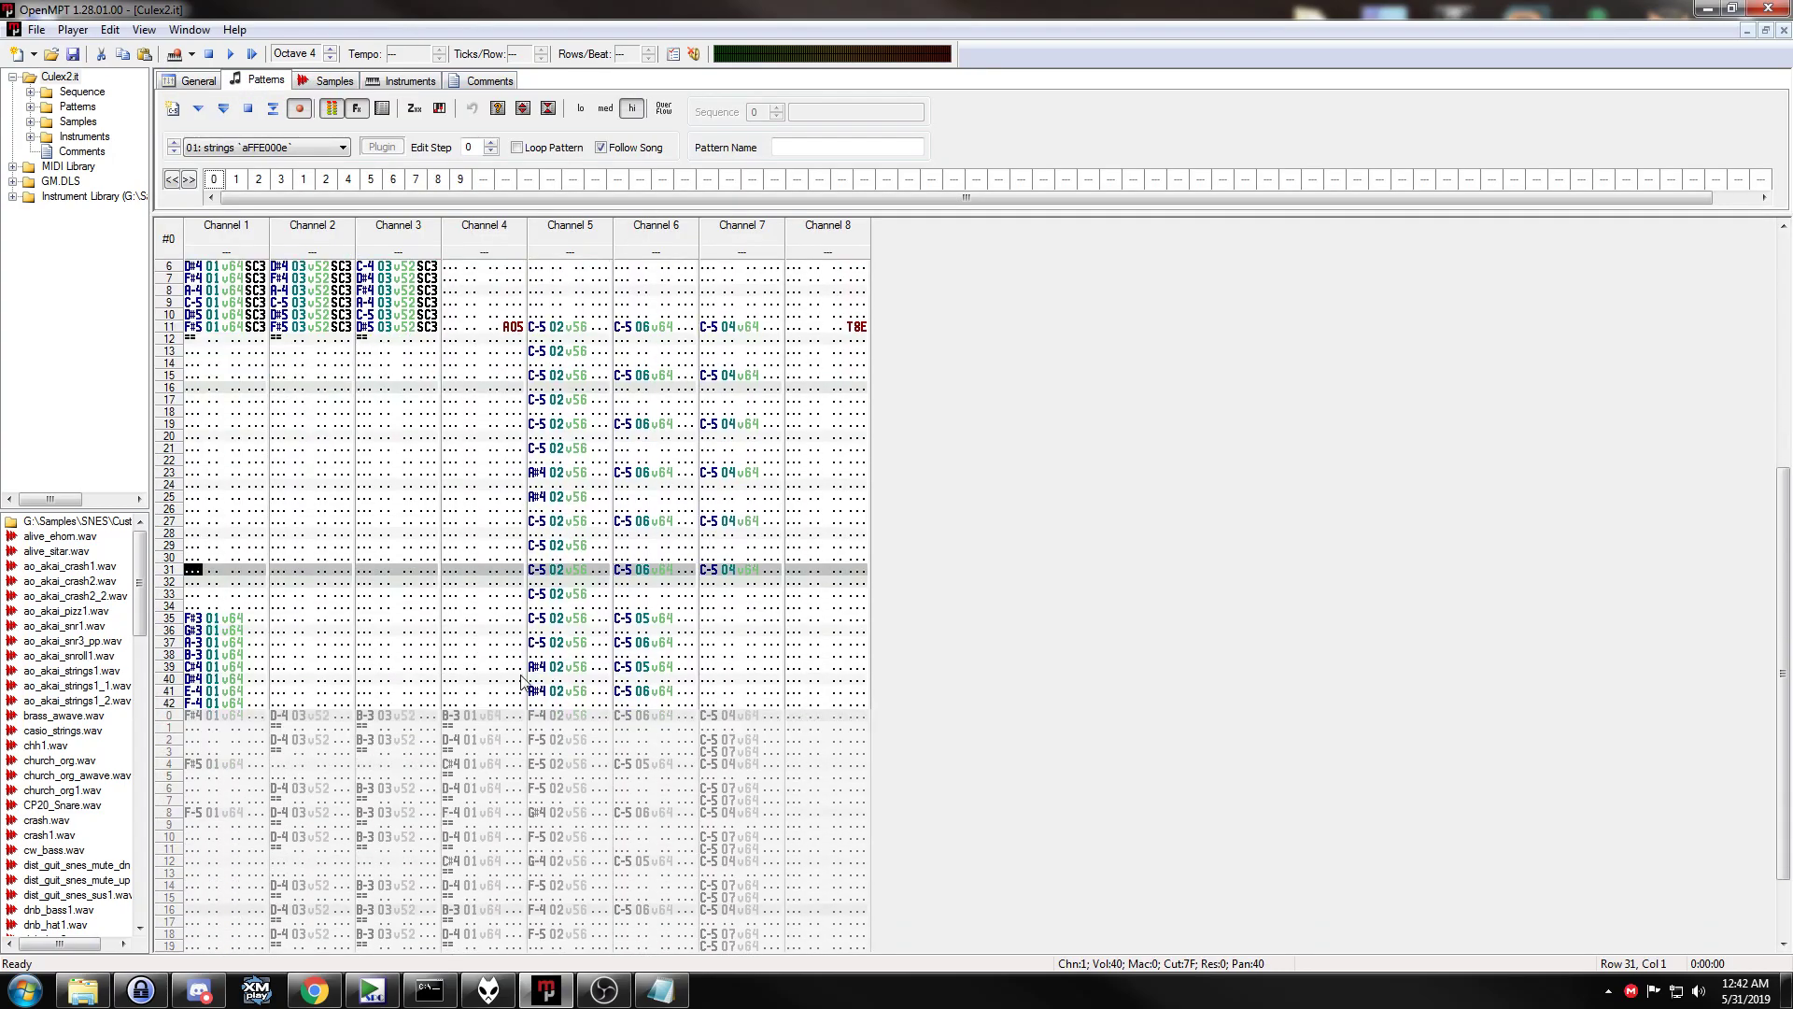
pyautogui.scroll(8, 485, 543)
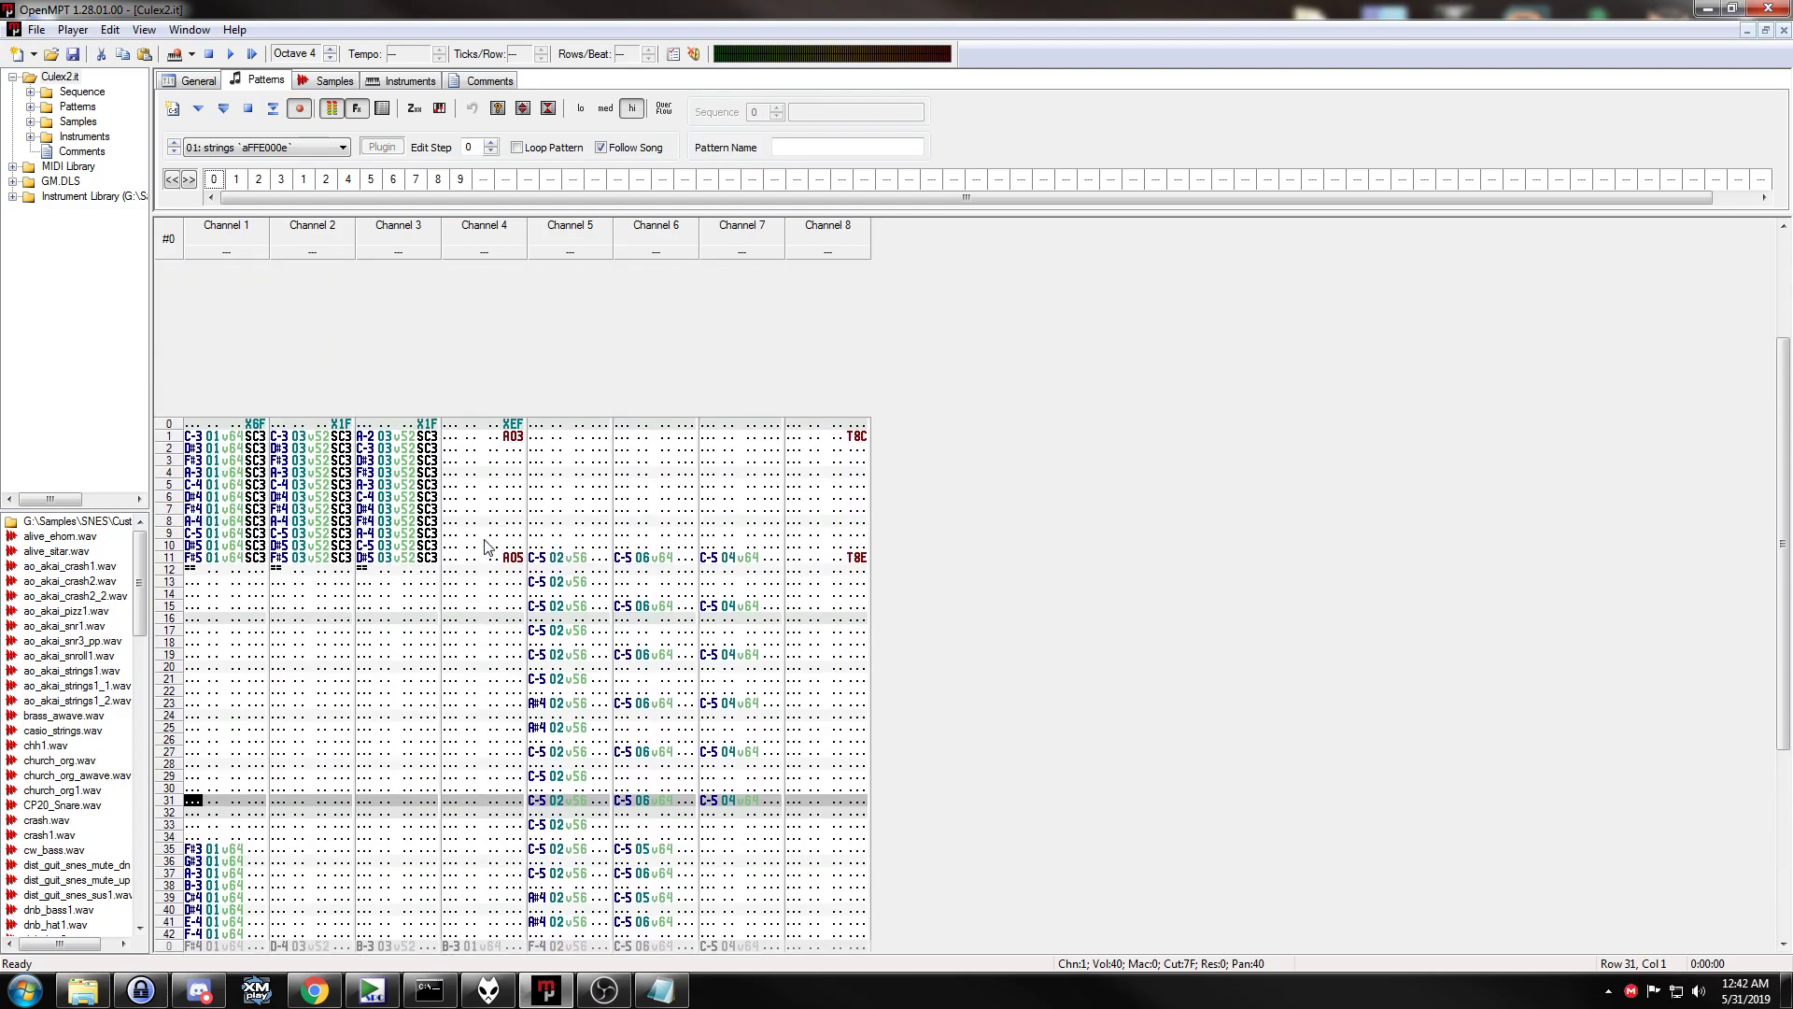
pyautogui.click(483, 82)
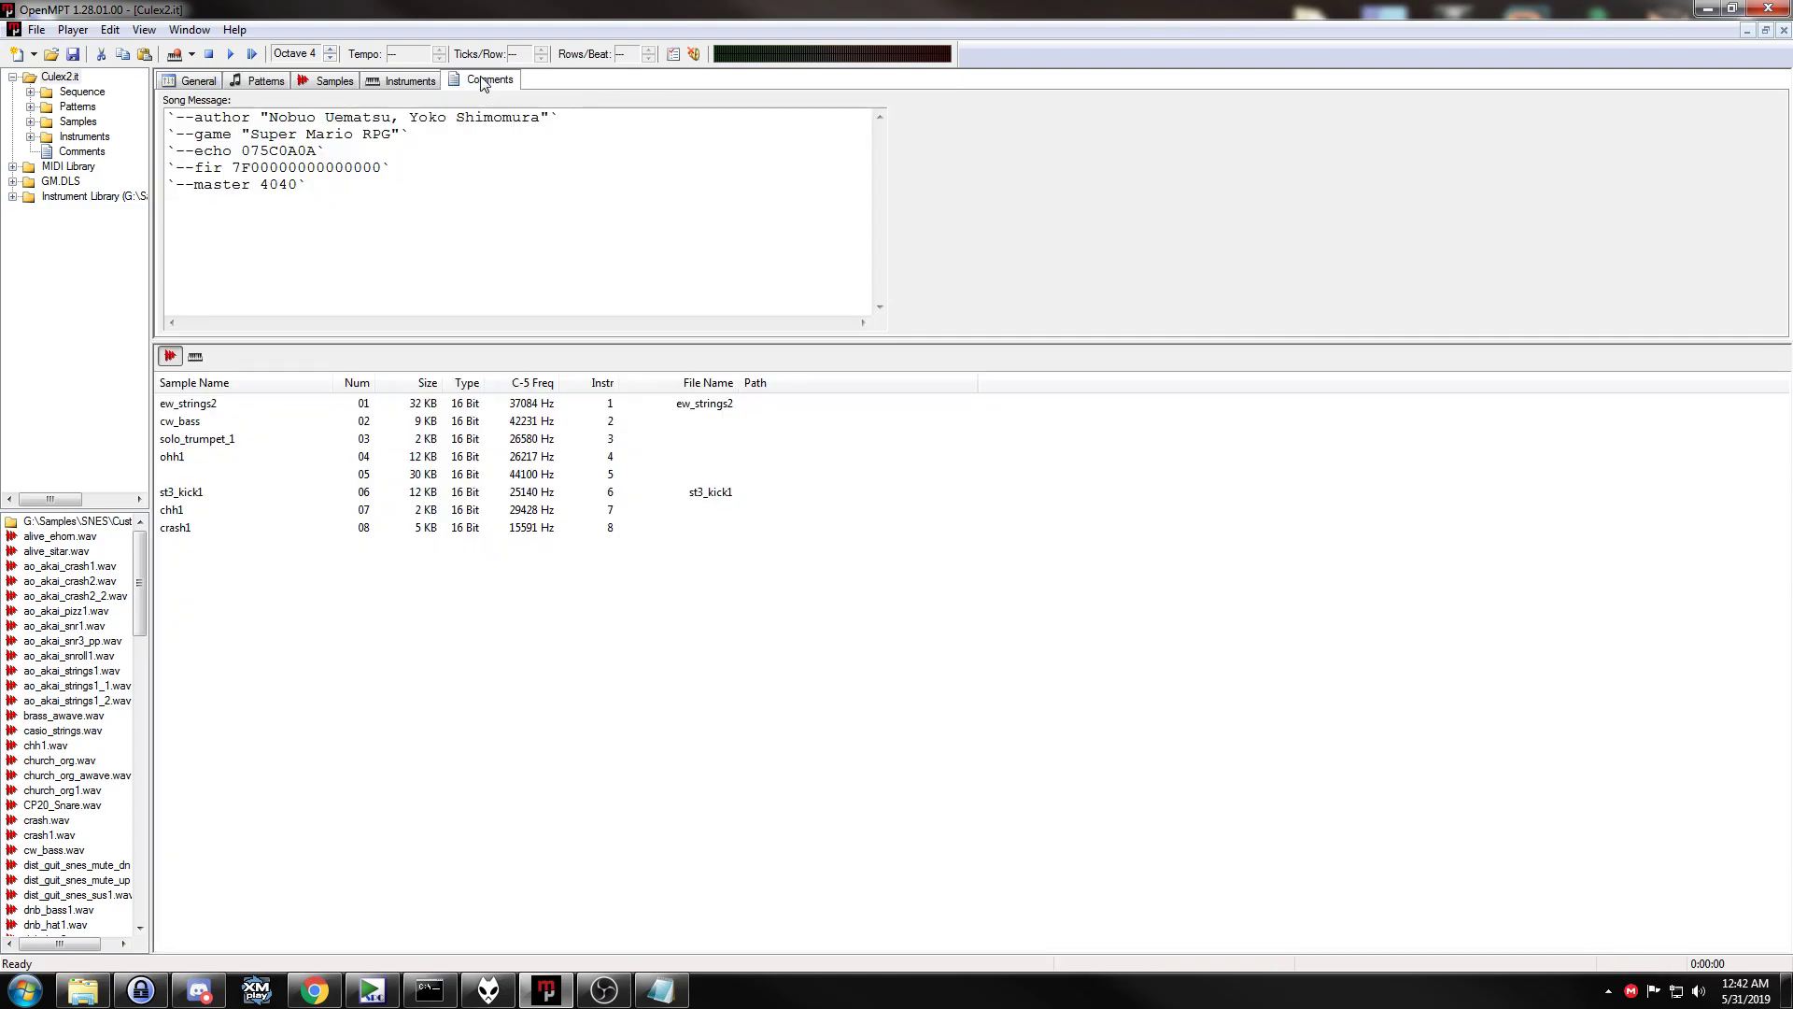